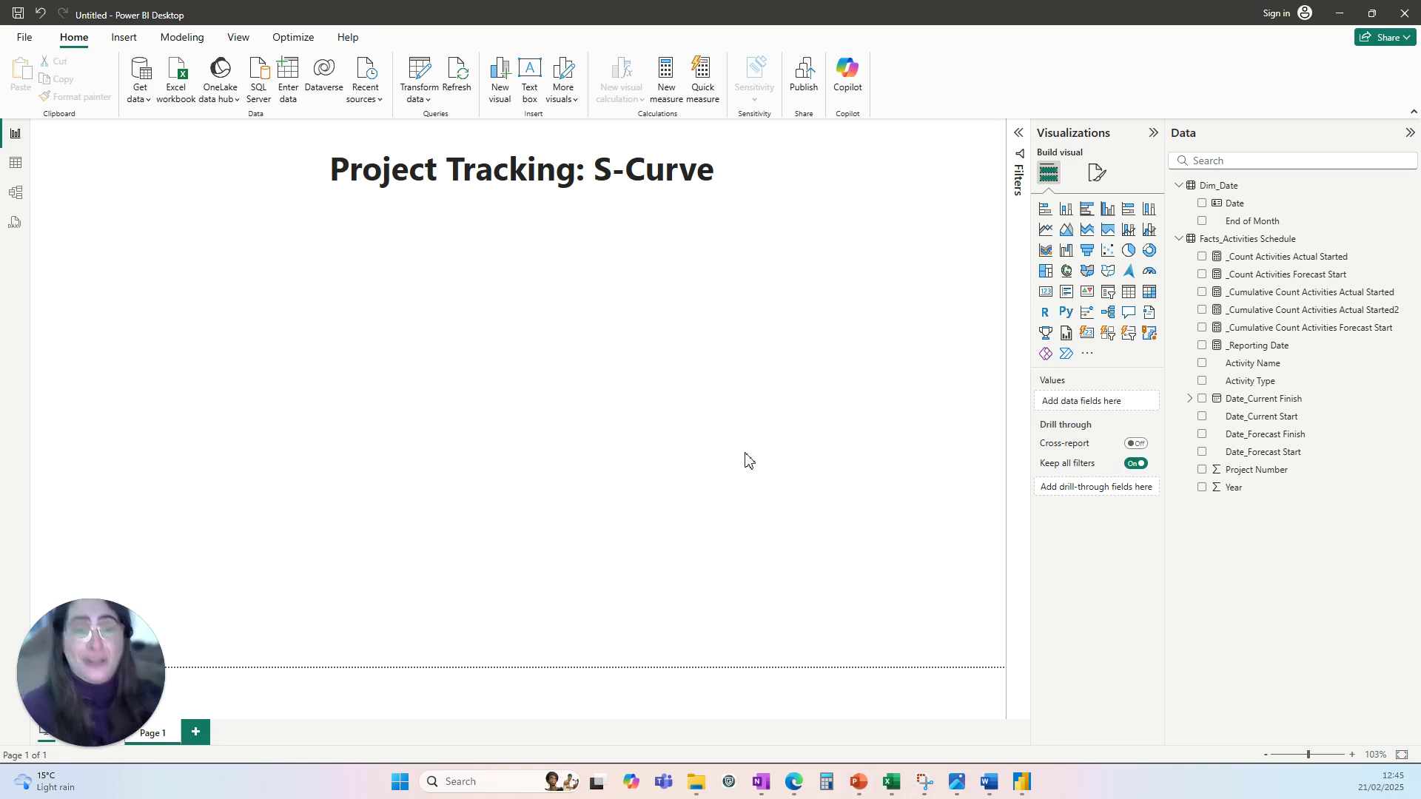
Step: Review the DAX formulas of the _Cumulative Count Activities Forecast Start and _Cumulative Count Activities Actual Started measures
{"action": "left_click", "coordinate": [1318, 334]}
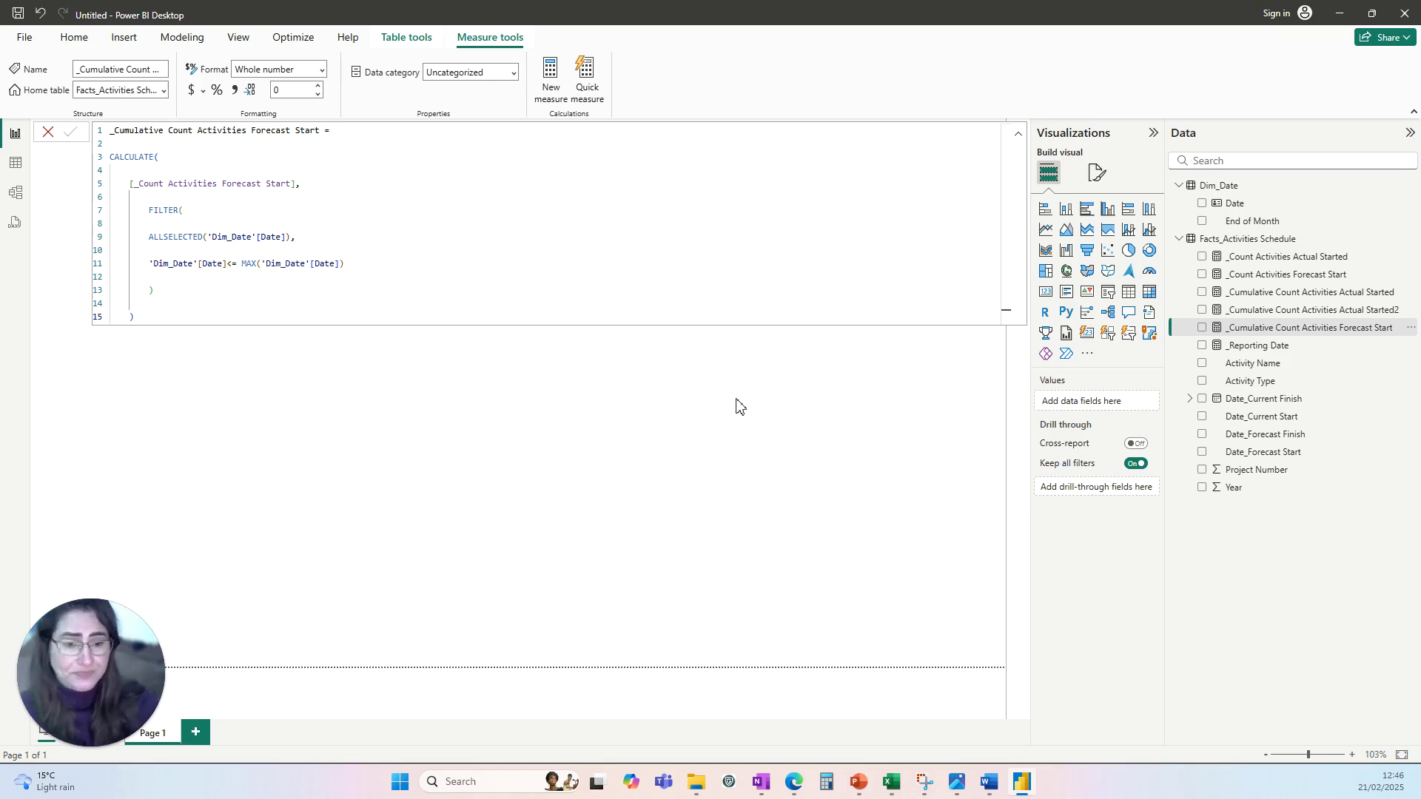
{"action": "left_click", "coordinate": [1320, 294]}
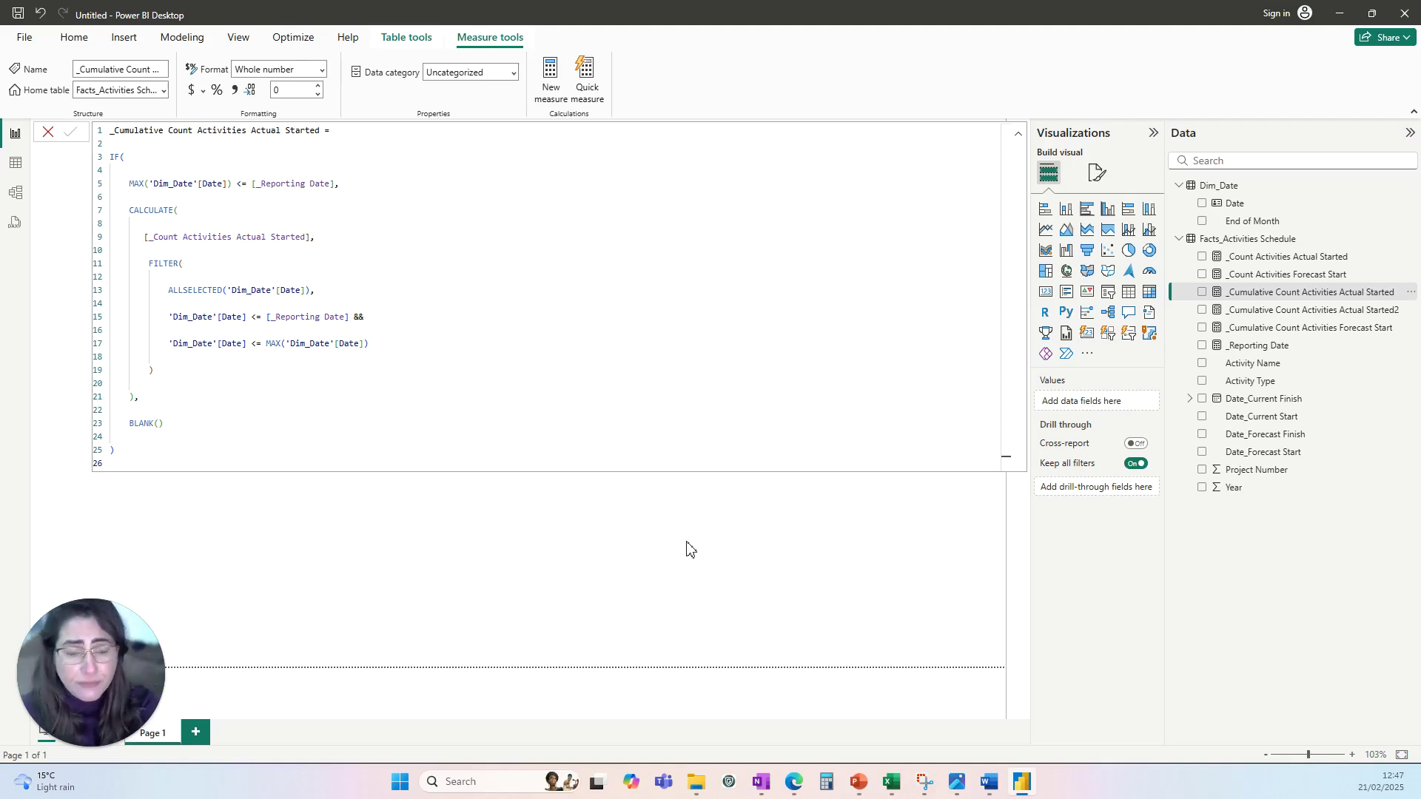
{"action": "left_click", "coordinate": [572, 549]}
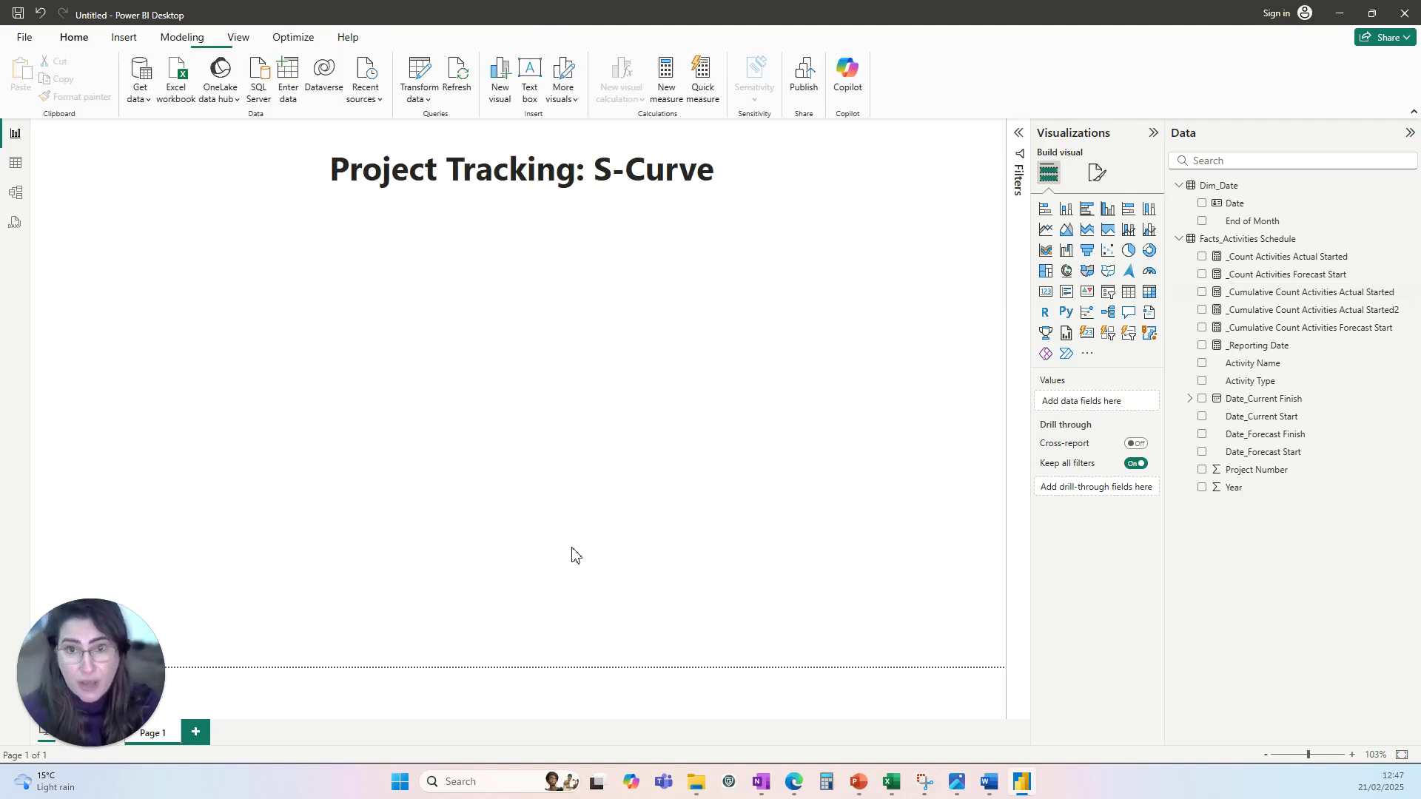
Step: Add a line chart with End of Month on the x-axis and cumulative Forecast Start and Actual Started counts on the y-axis
{"action": "left_click", "coordinate": [1045, 230]}
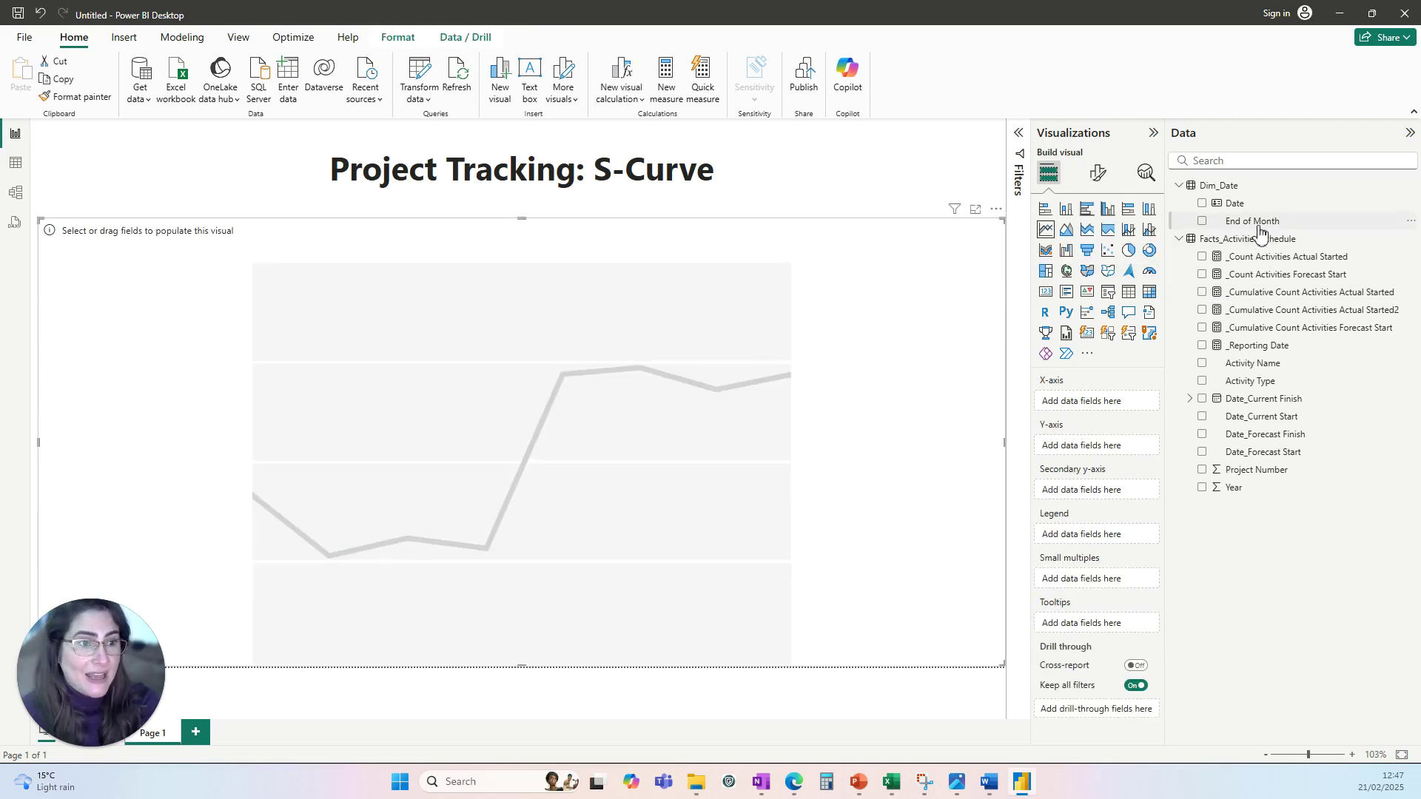
{"action": "left_click_drag", "start_coordinate": [1261, 231], "coordinate": [1085, 406]}
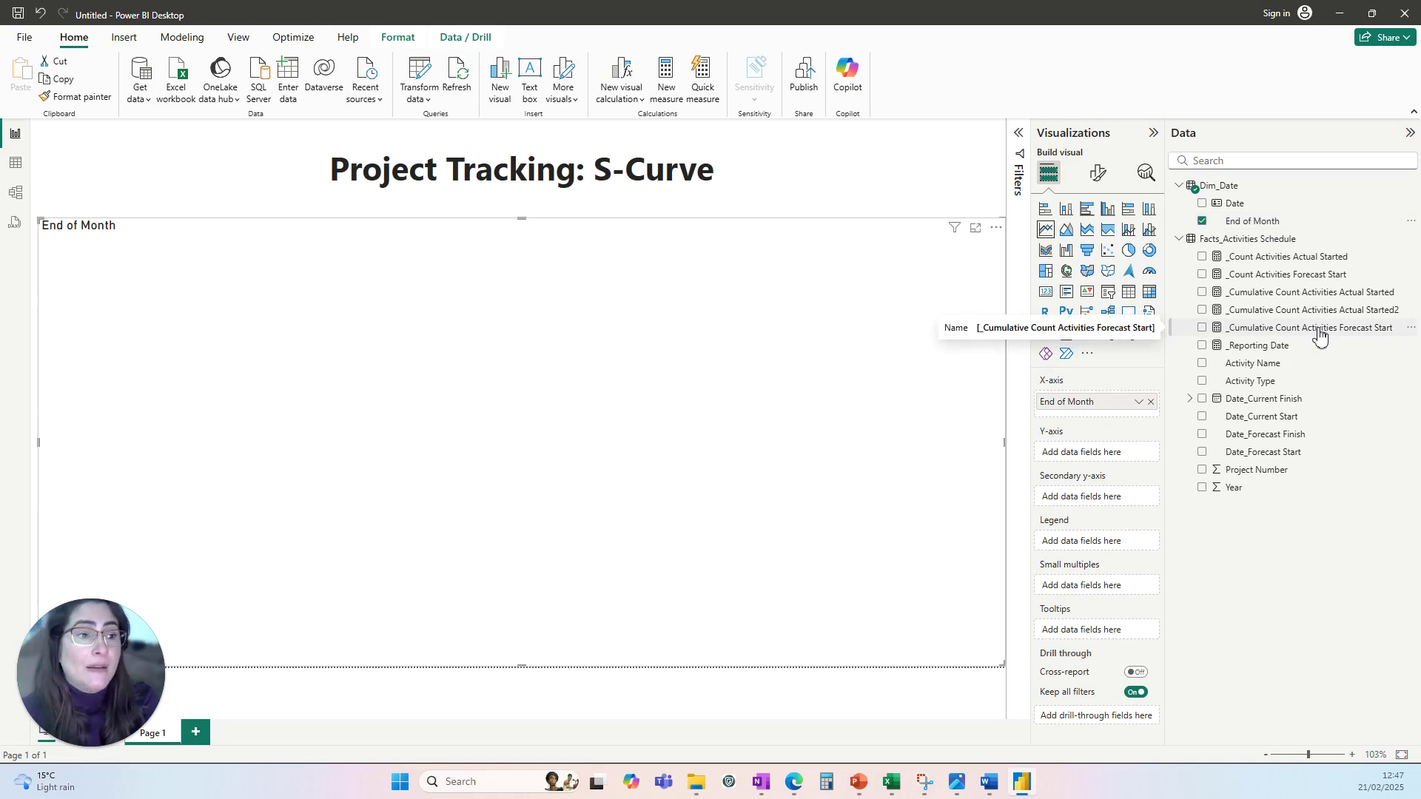
{"action": "left_click_drag", "start_coordinate": [1316, 330], "coordinate": [1103, 454]}
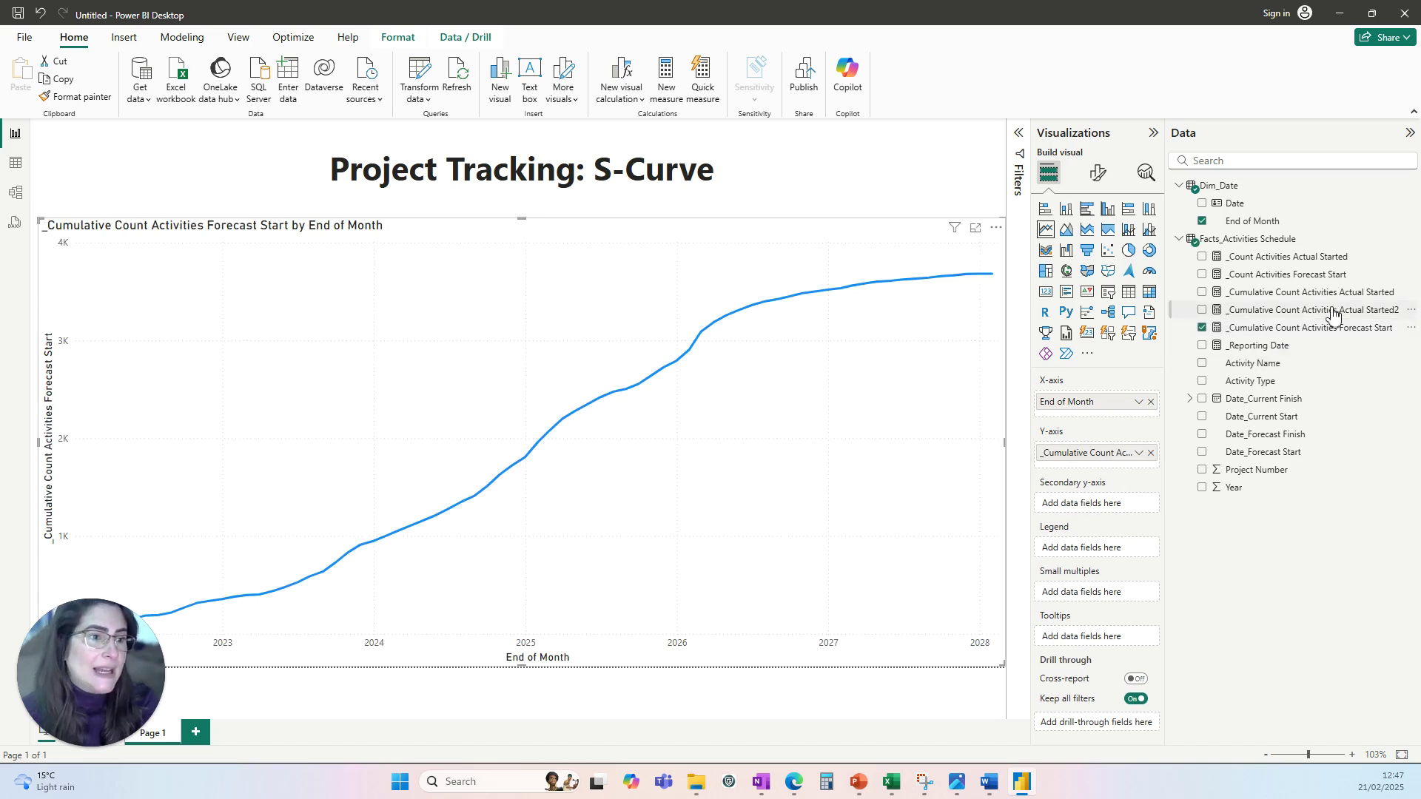
{"action": "left_click_drag", "start_coordinate": [1280, 299], "coordinate": [1110, 468]}
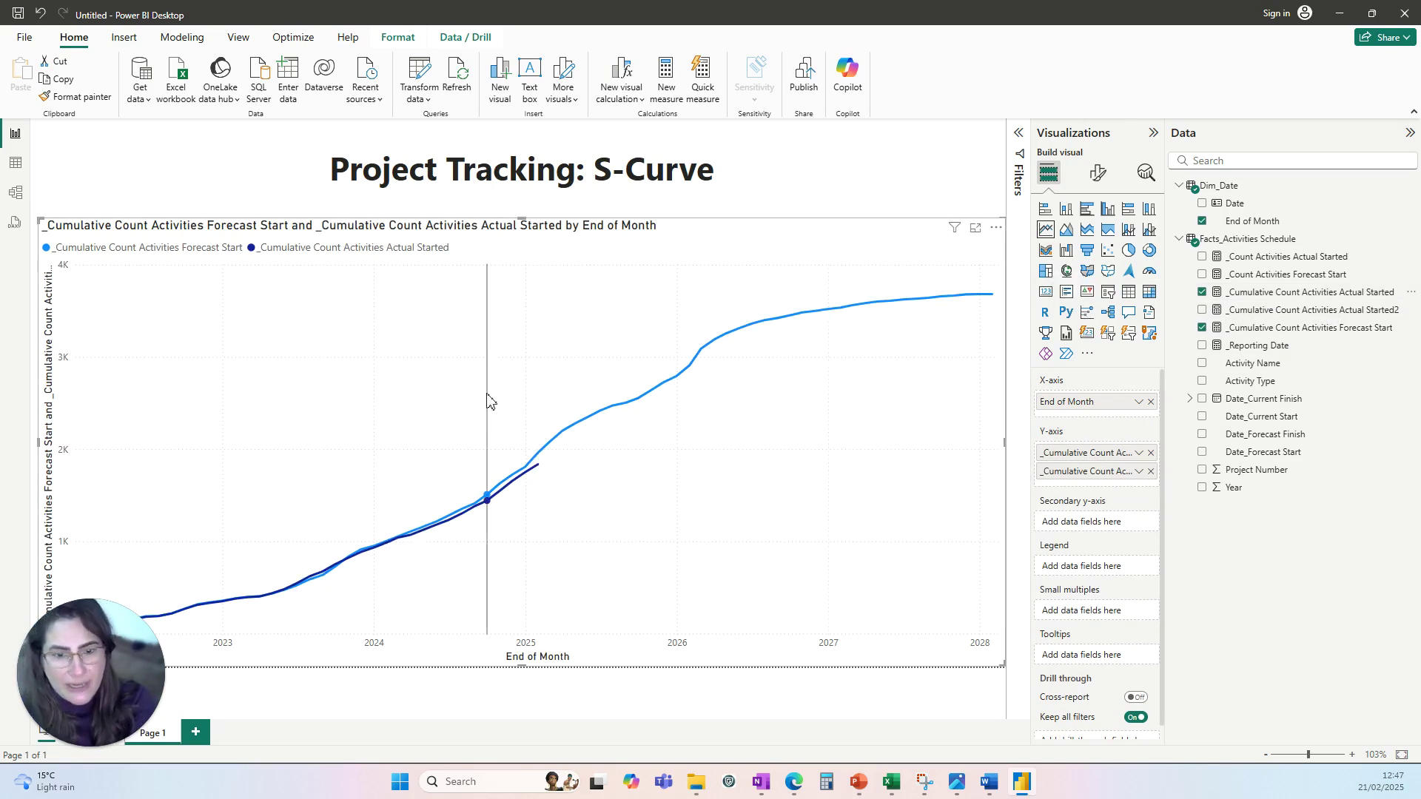
{"action": "mouse_move", "coordinate": [486, 400]}
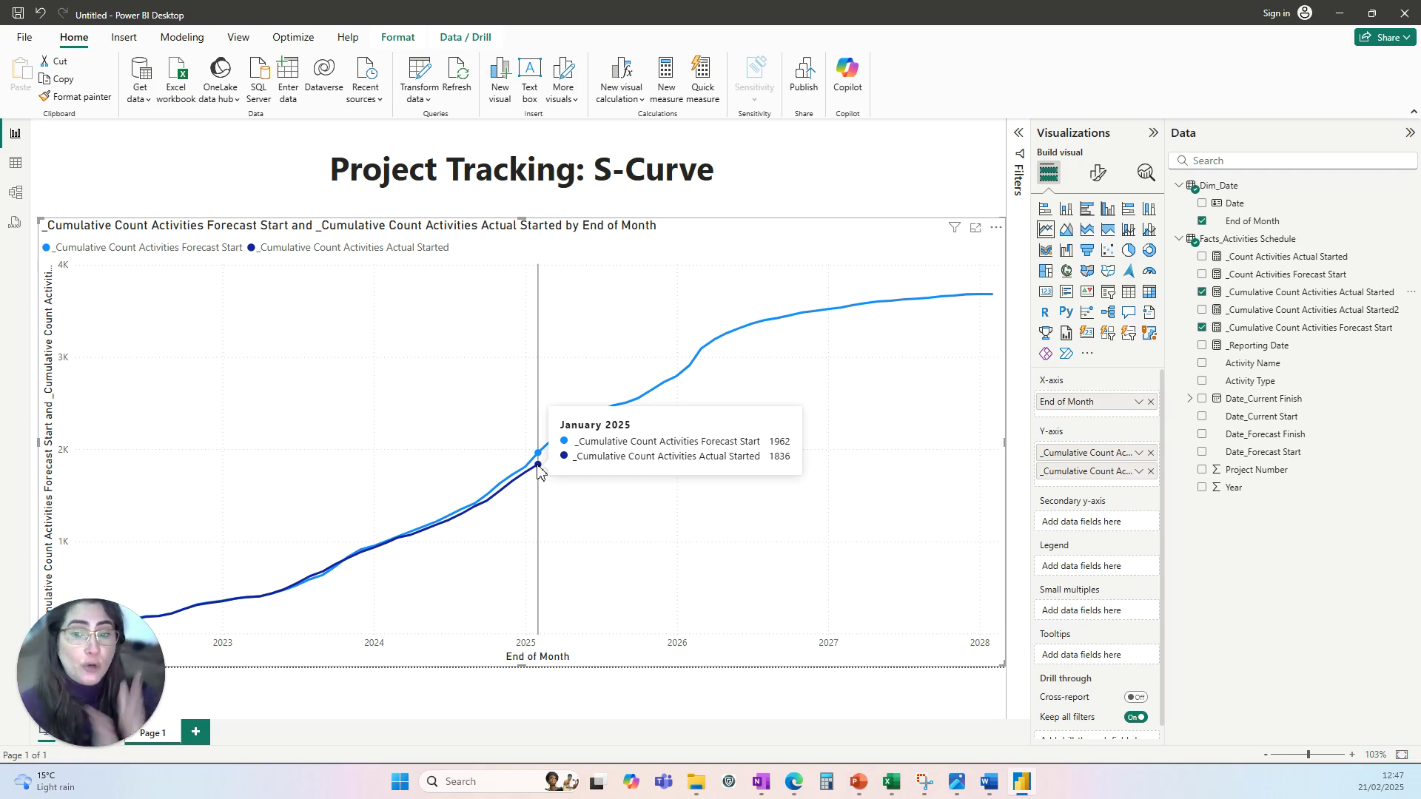
Step: Replace the cumulative Actual Started series on the y-axis with _Cumulative Count Activities Actual Started2
{"action": "left_click", "coordinate": [1150, 472]}
{"action": "left_click_drag", "start_coordinate": [1331, 311], "coordinate": [1094, 468]}
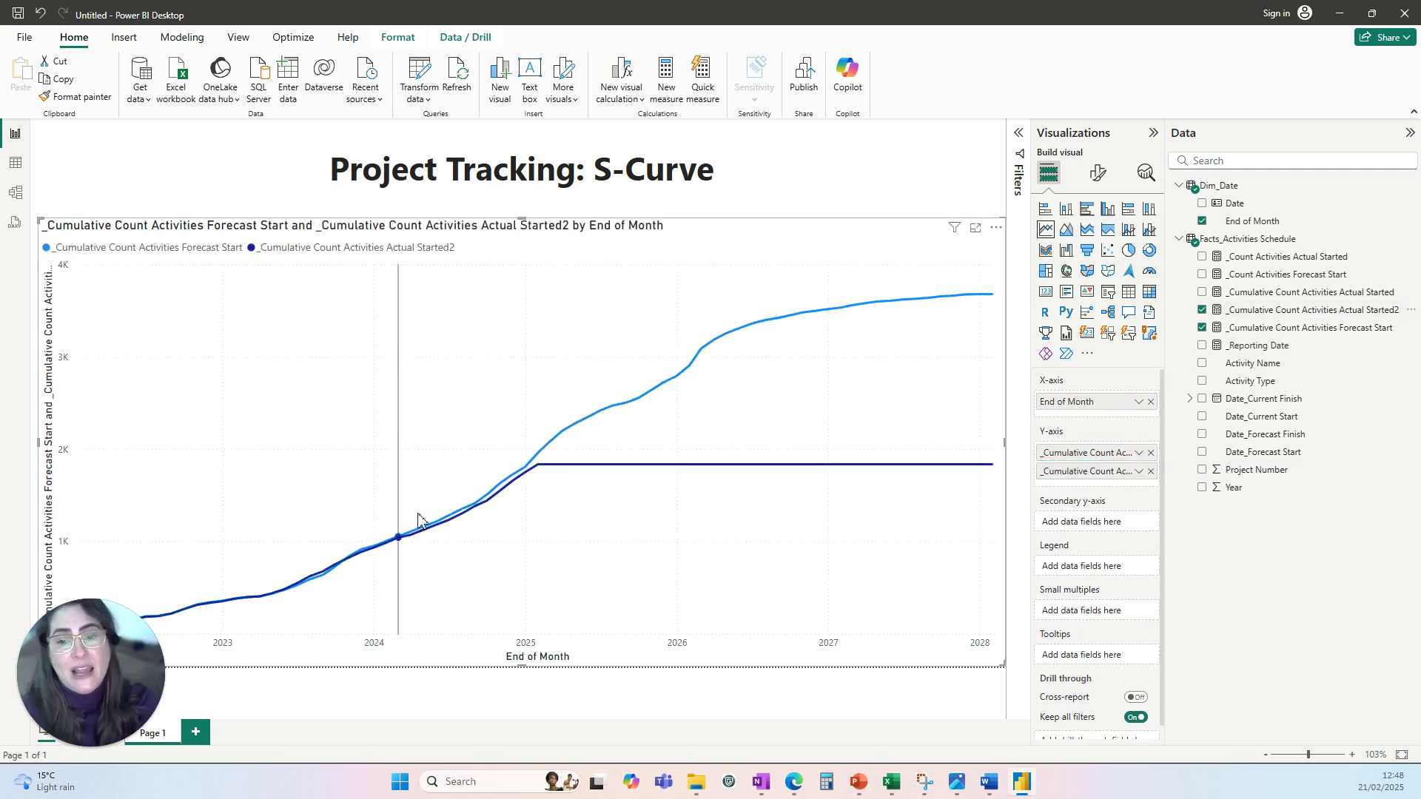
{"action": "mouse_move", "coordinate": [538, 482]}
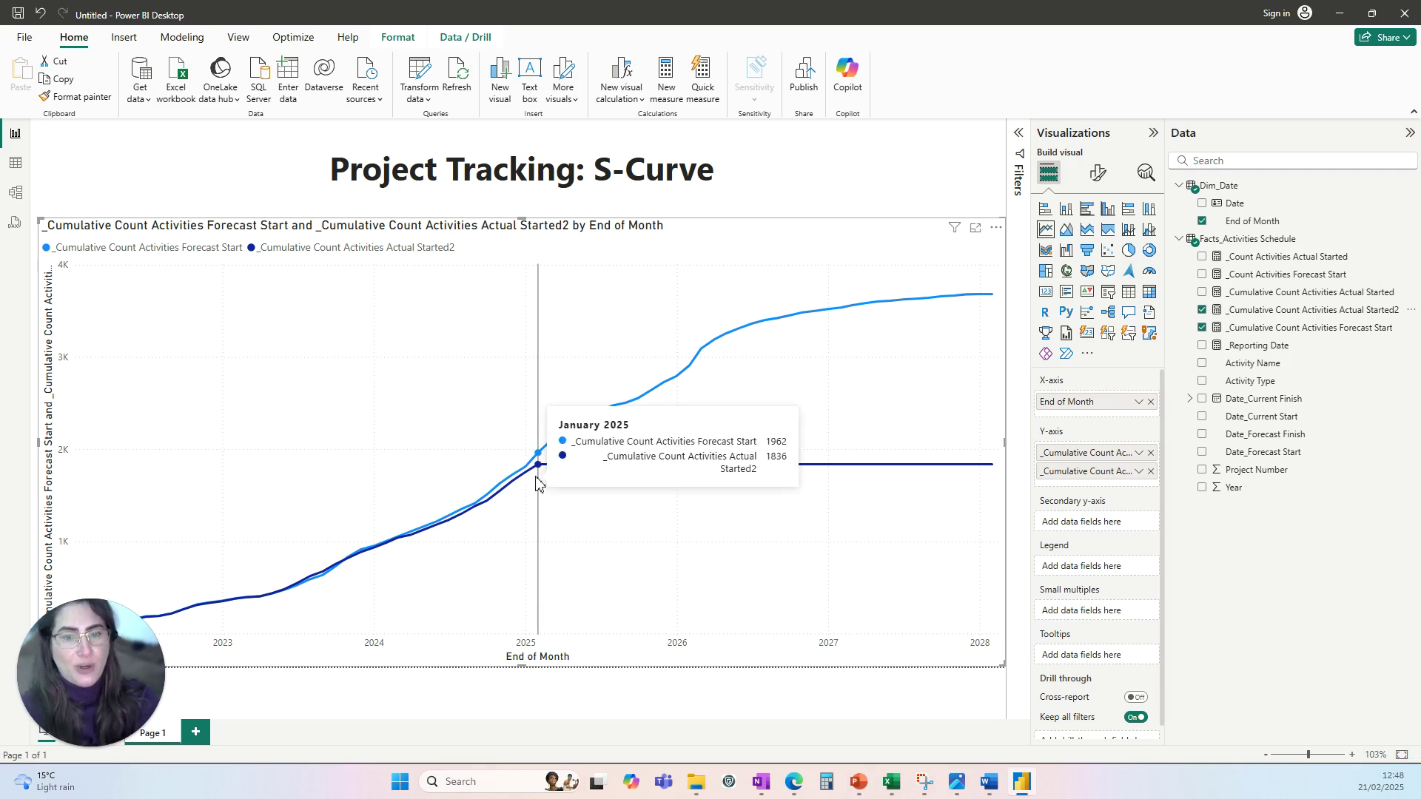
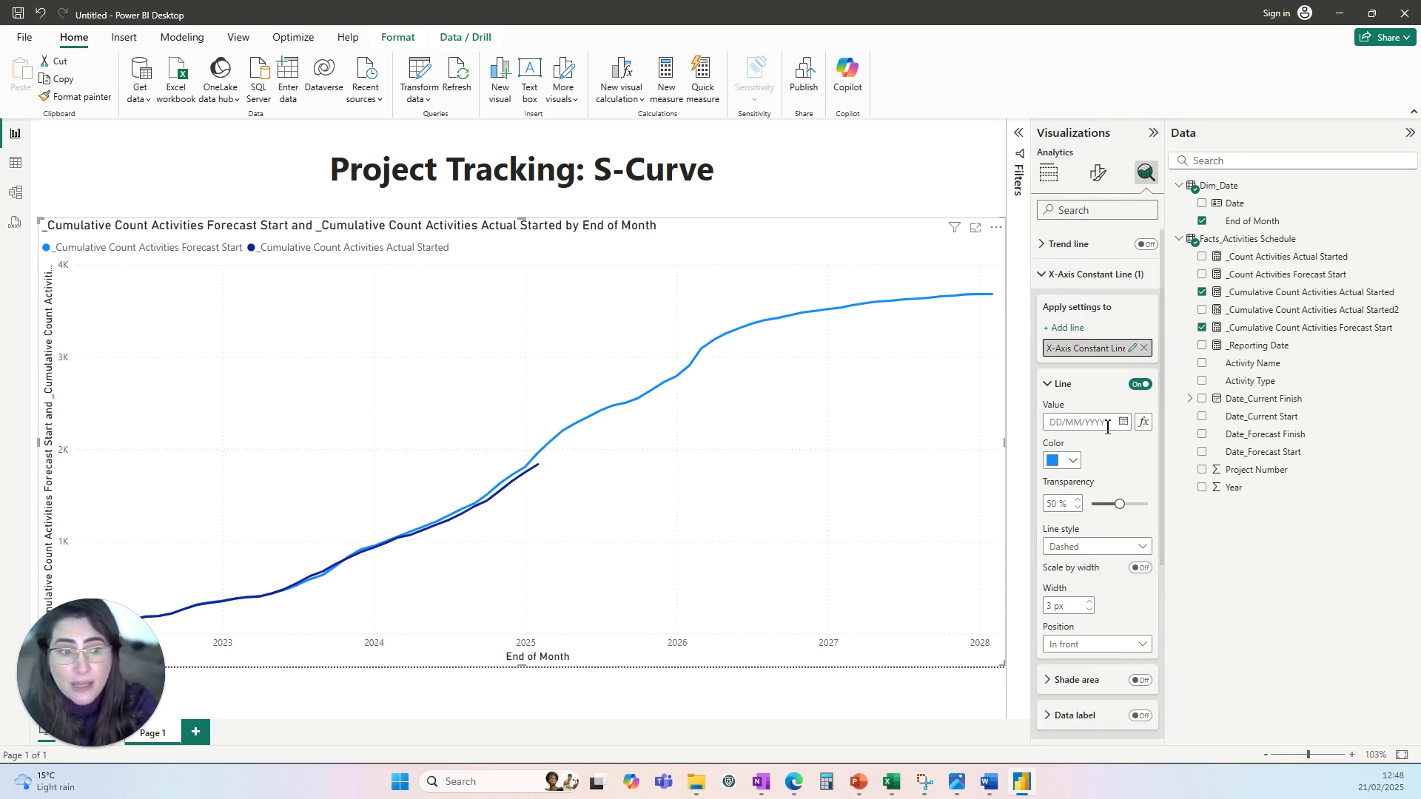
Step: Base the x-axis constant line's value on the _Reporting Date field from Facts_Activities Schedule
{"action": "left_click", "coordinate": [1143, 423]}
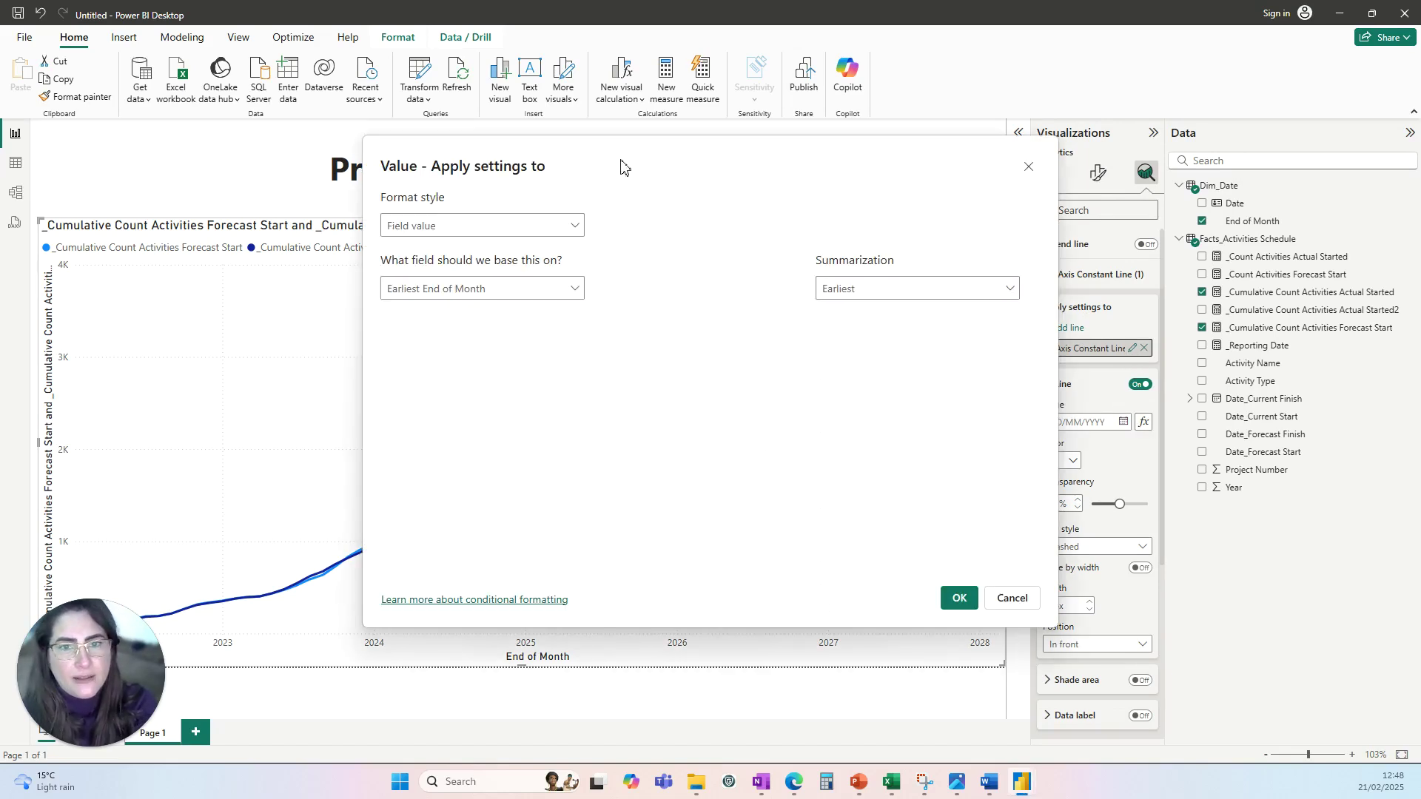
{"action": "left_click", "coordinate": [479, 289]}
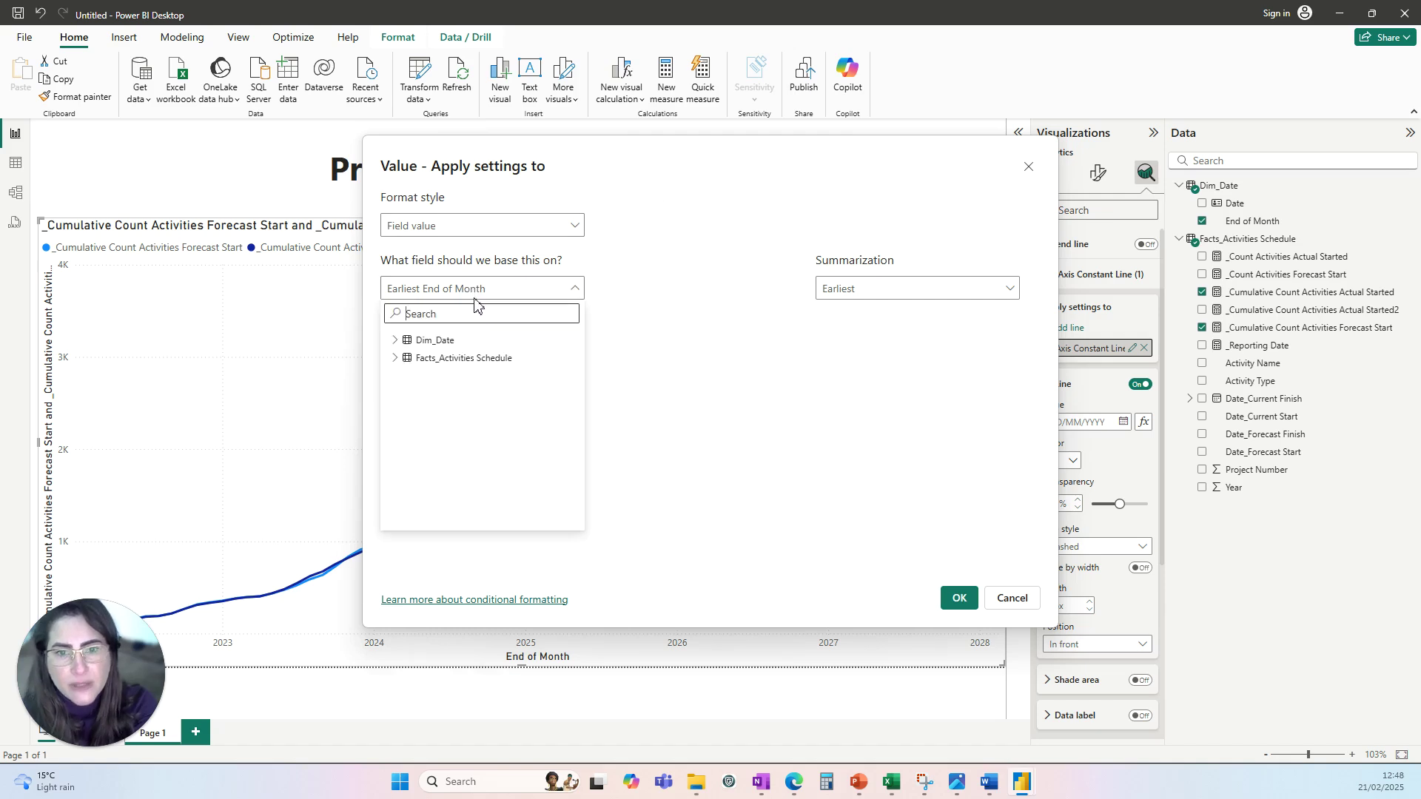
{"action": "left_click", "coordinate": [395, 358]}
{"action": "left_click", "coordinate": [460, 464]}
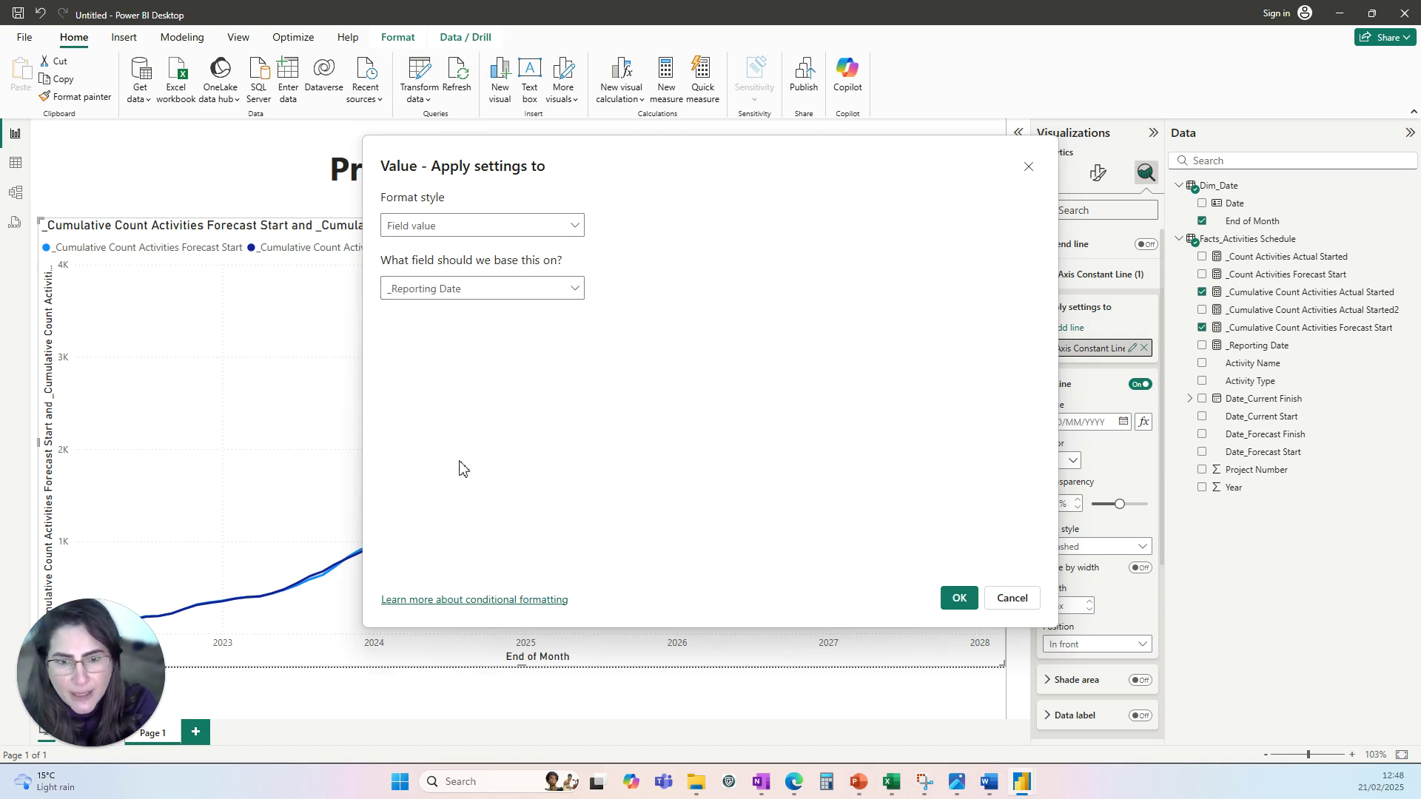
{"action": "left_click", "coordinate": [958, 598]}
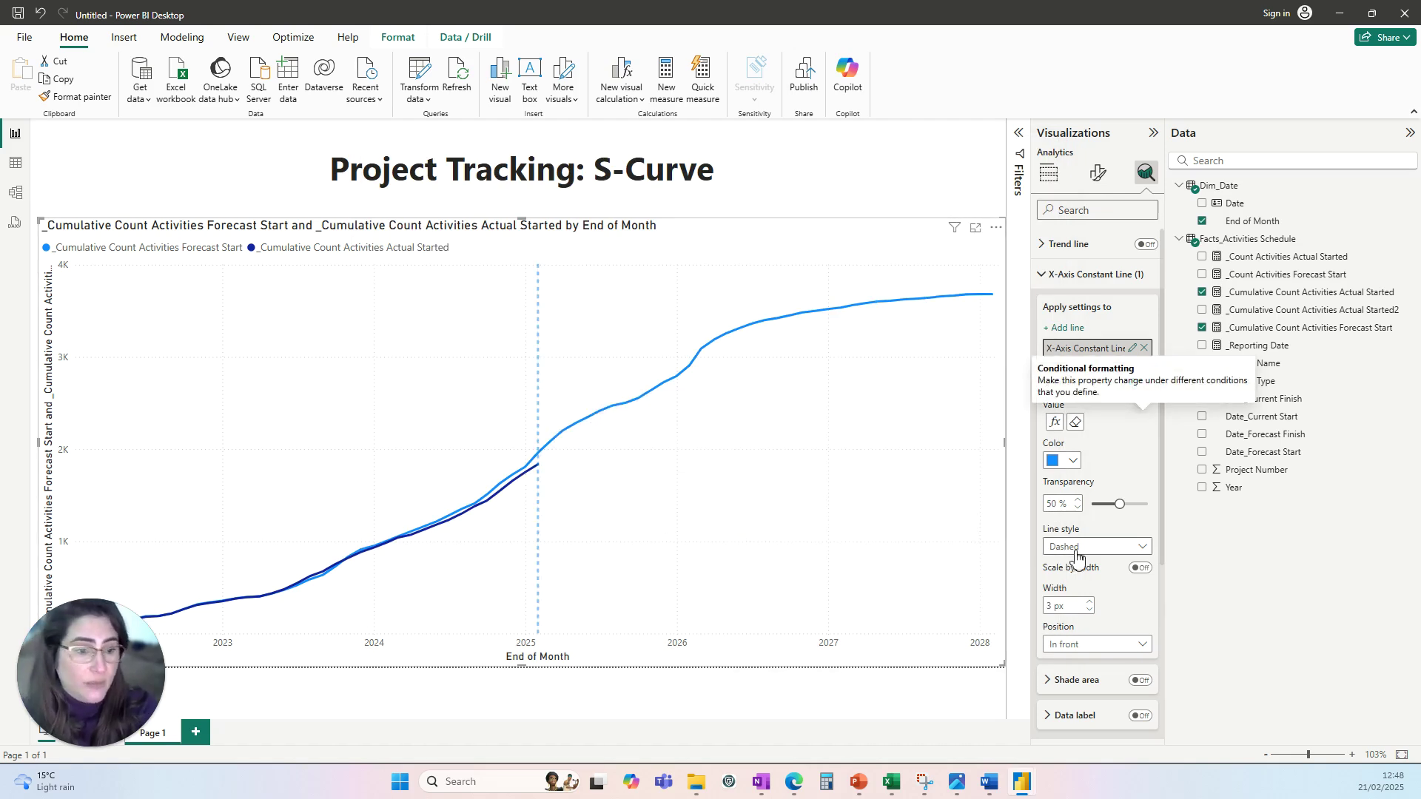
Step: Turn on the constant line's data label and set its style to Name
{"action": "scroll", "coordinate": [1080, 563], "scroll_direction": "down", "scroll_amount": 2}
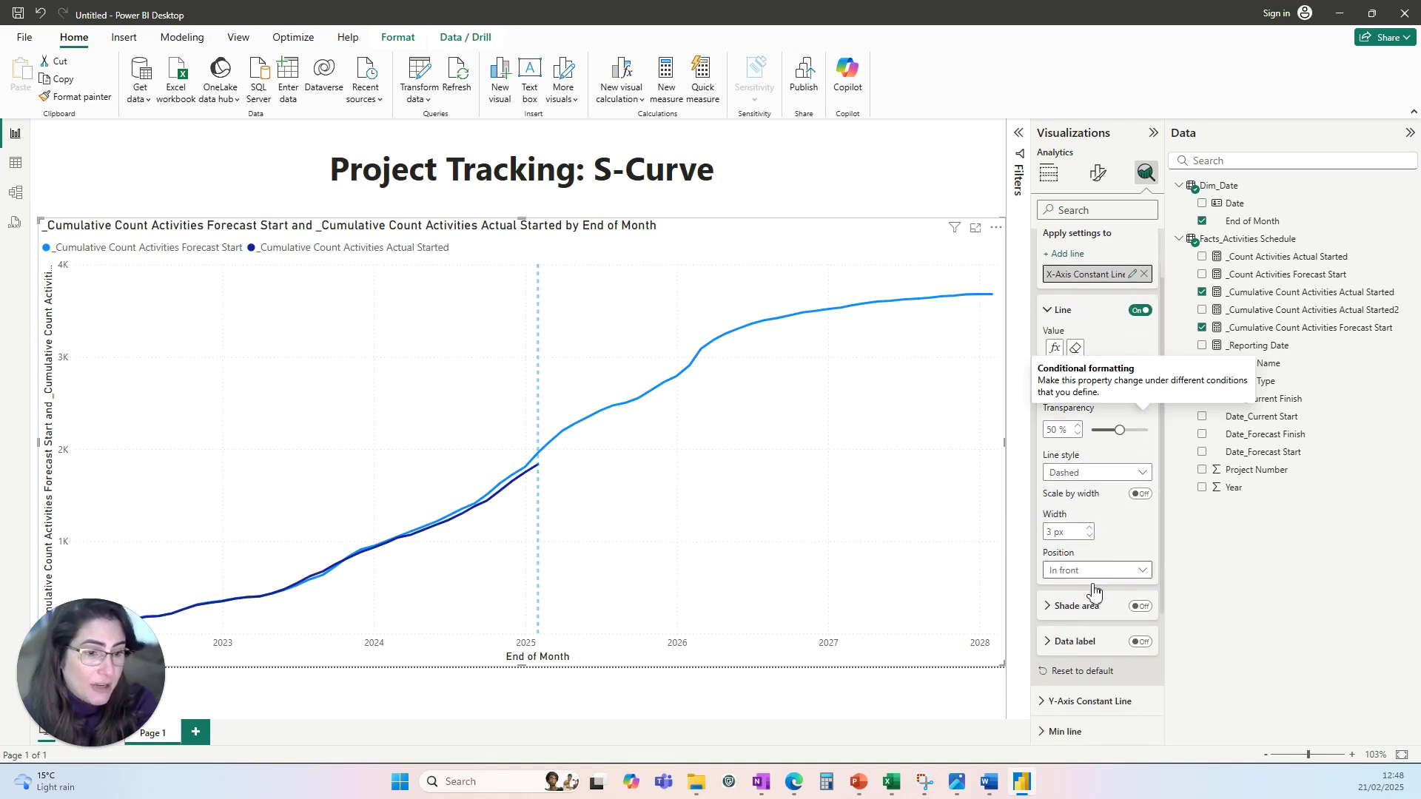
{"action": "left_click", "coordinate": [1140, 642]}
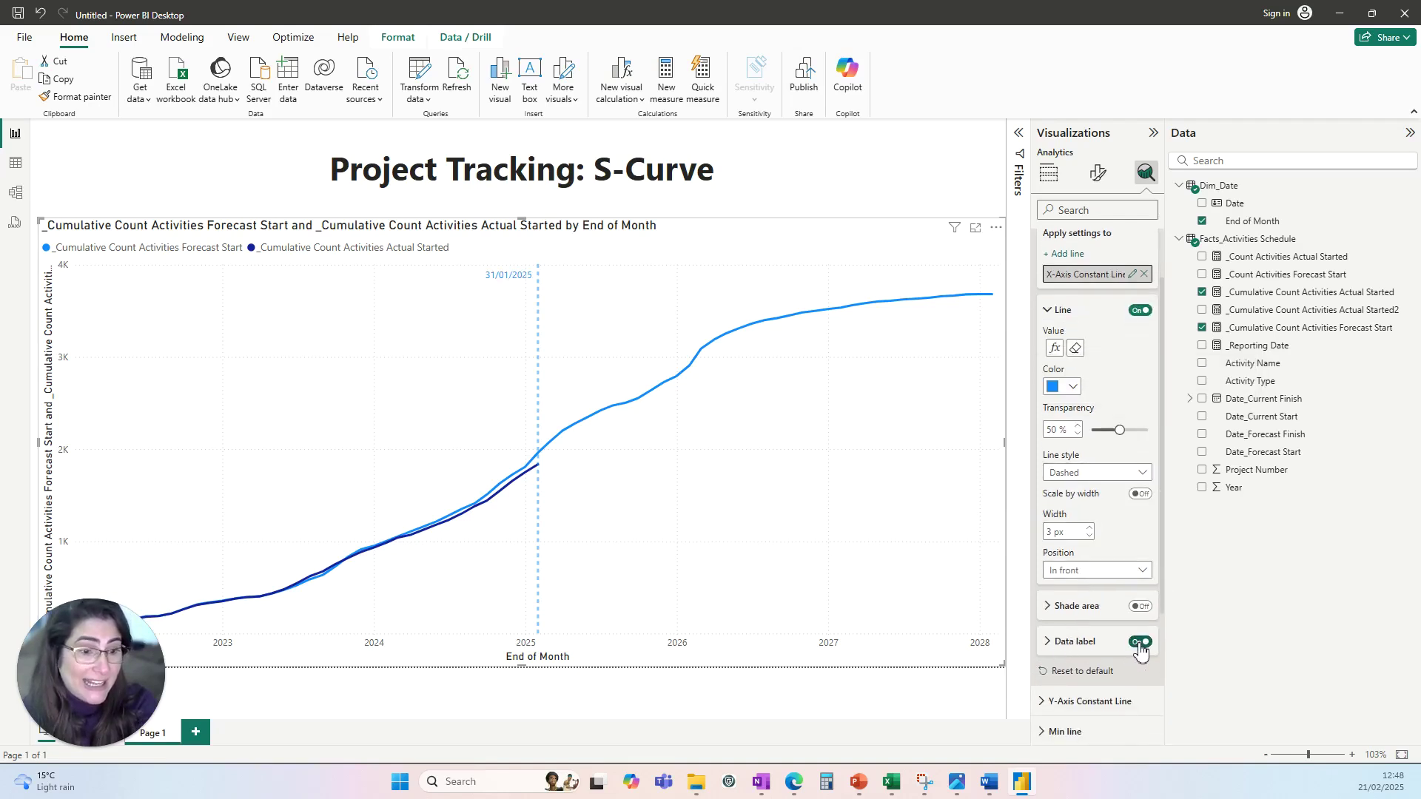
{"action": "left_click", "coordinate": [1054, 642]}
{"action": "scroll", "coordinate": [1054, 645], "scroll_direction": "down", "scroll_amount": 2}
{"action": "left_click", "coordinate": [1089, 610]}
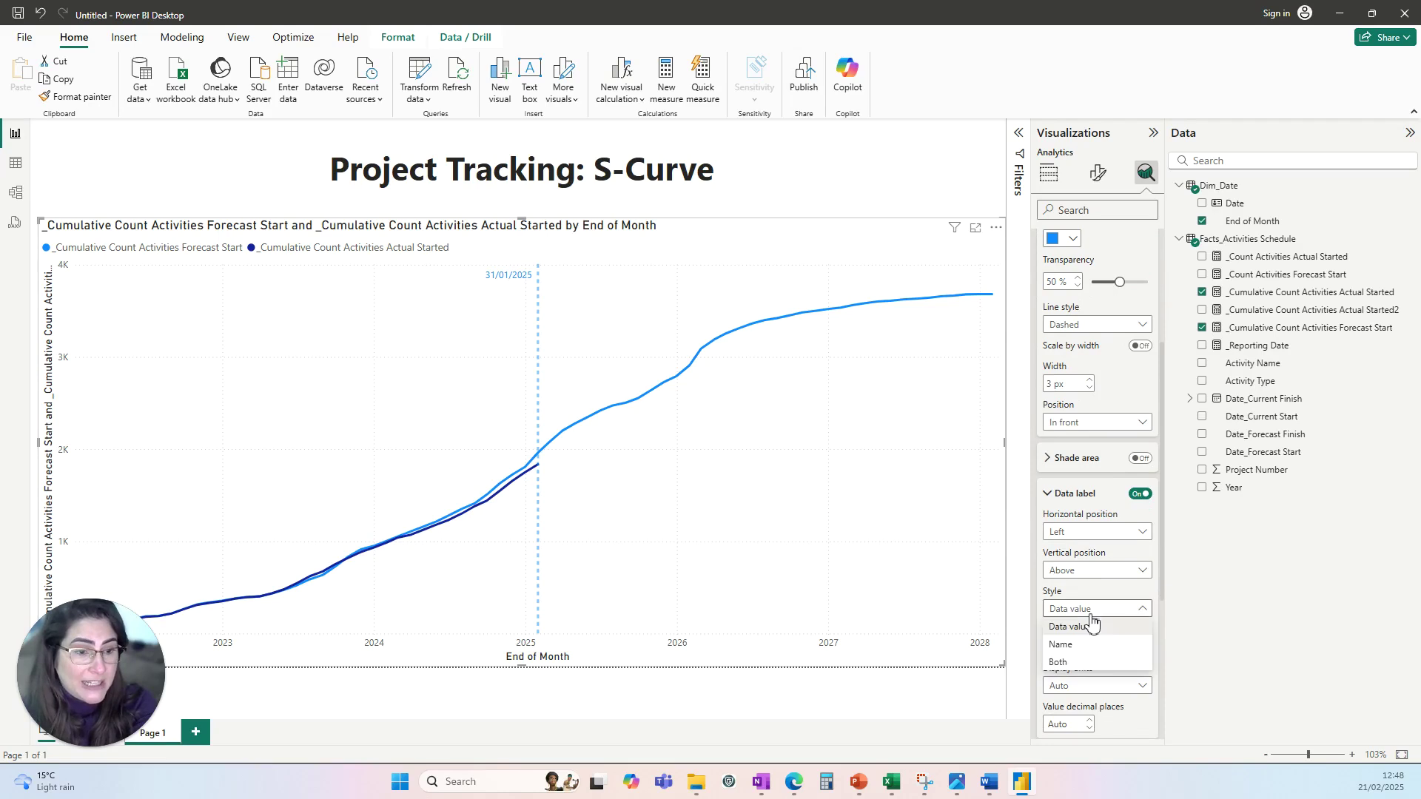
{"action": "left_click", "coordinate": [1073, 645]}
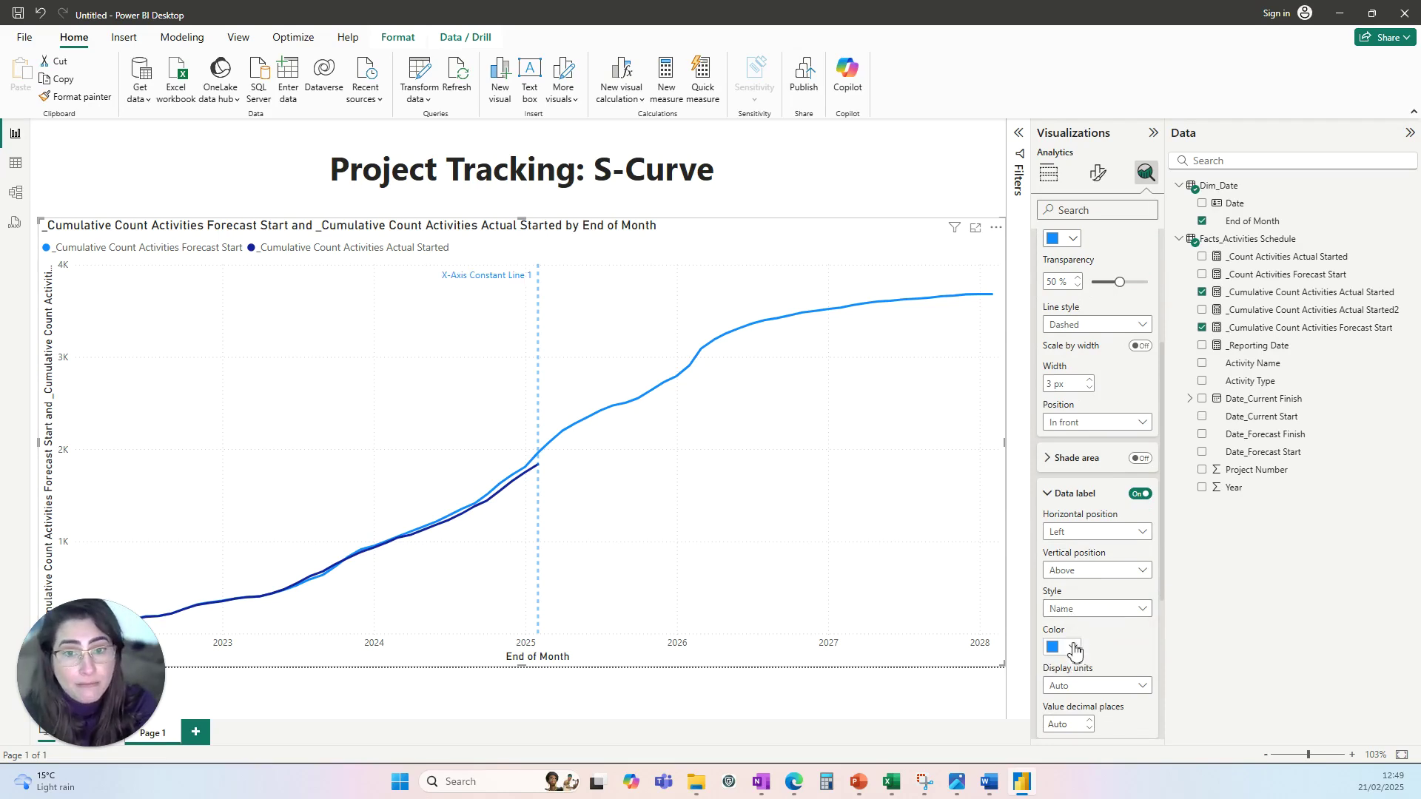
Step: Rename the x-axis constant line as "Report Cut-off Date"
{"action": "scroll", "coordinate": [1077, 444], "scroll_direction": "up", "scroll_amount": 4}
{"action": "double_click", "coordinate": [1073, 274]}
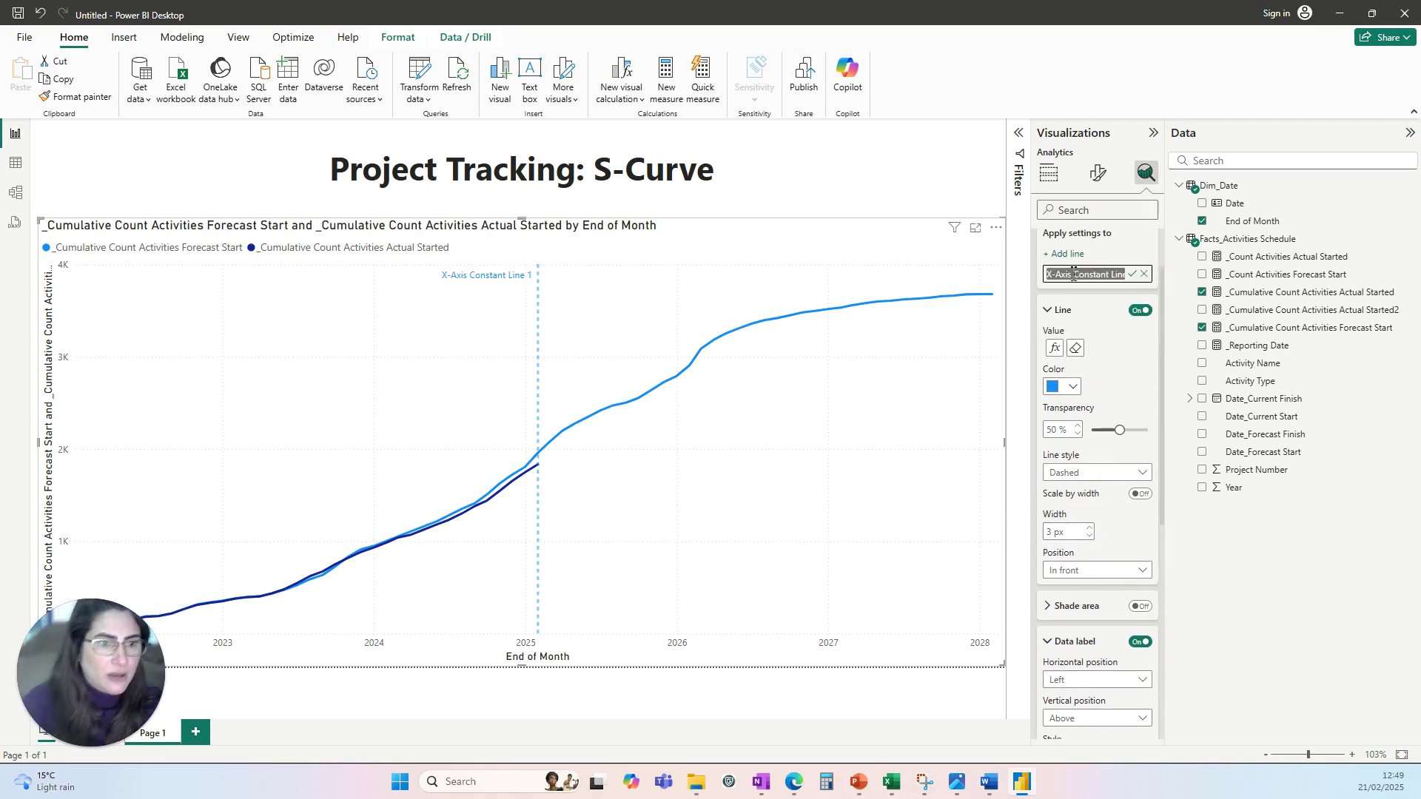
{"action": "type", "text": "Report Cut-off Date"}
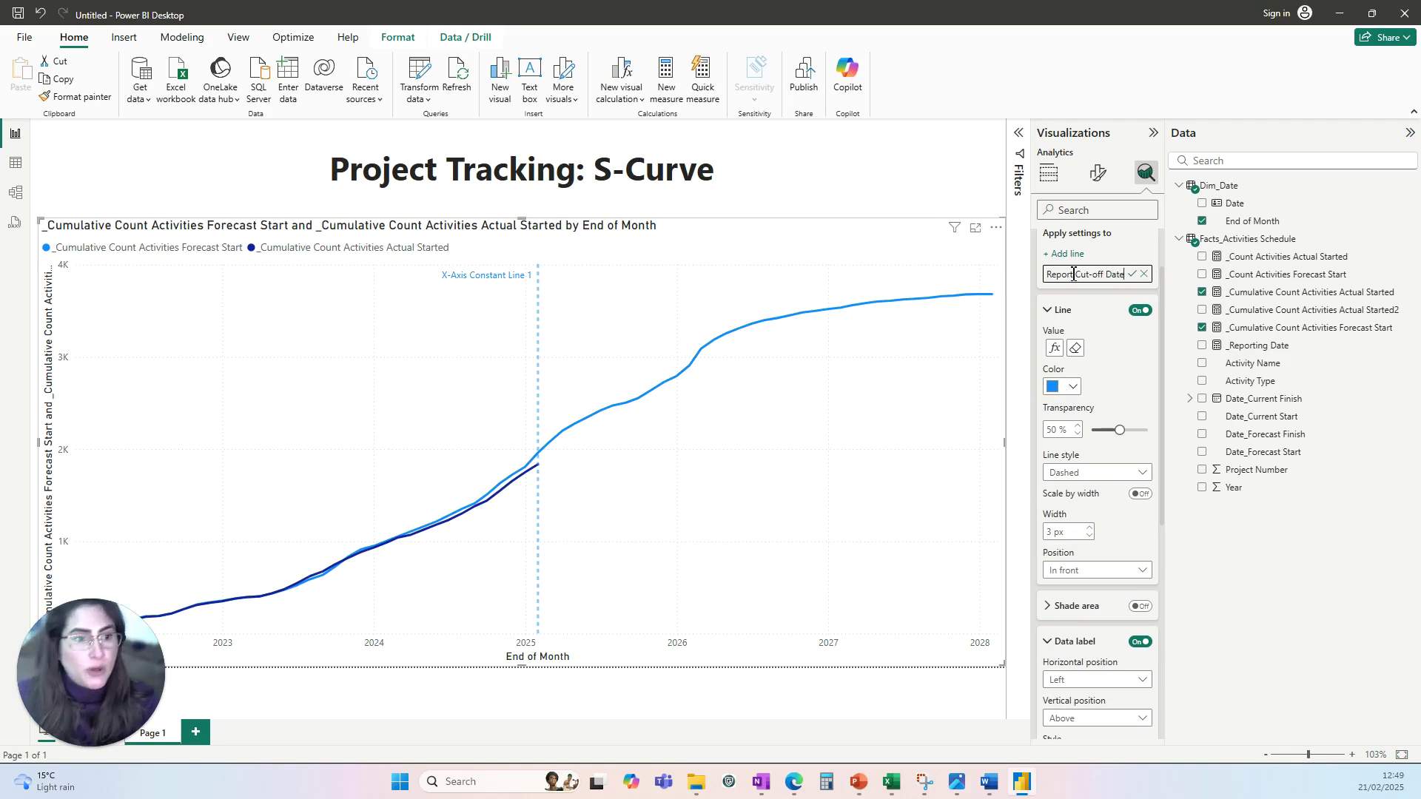
{"action": "key", "text": "Return"}
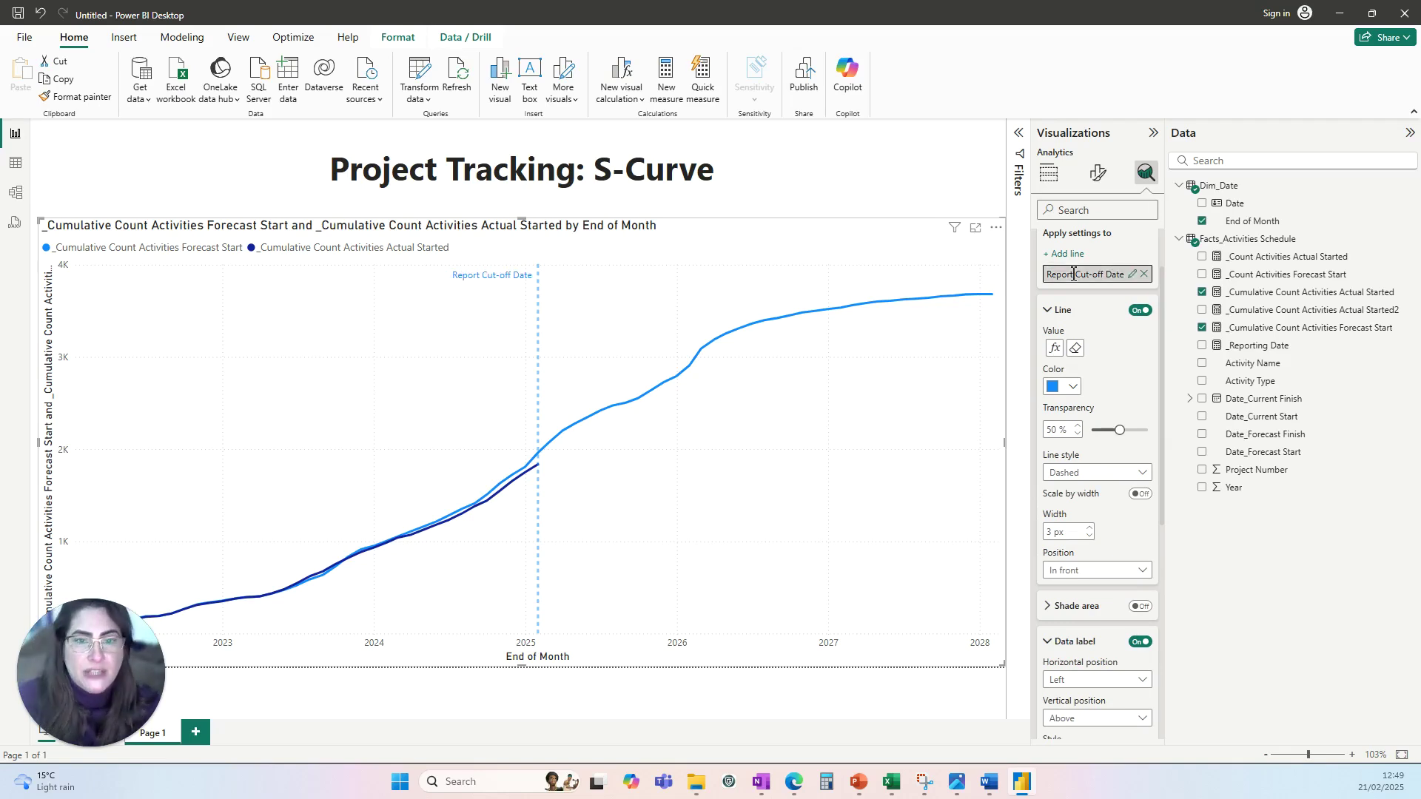
Step: Set the constant line's data label style to Both and collapse the constant line settings
{"action": "scroll", "coordinate": [1139, 625], "scroll_direction": "down", "scroll_amount": 2}
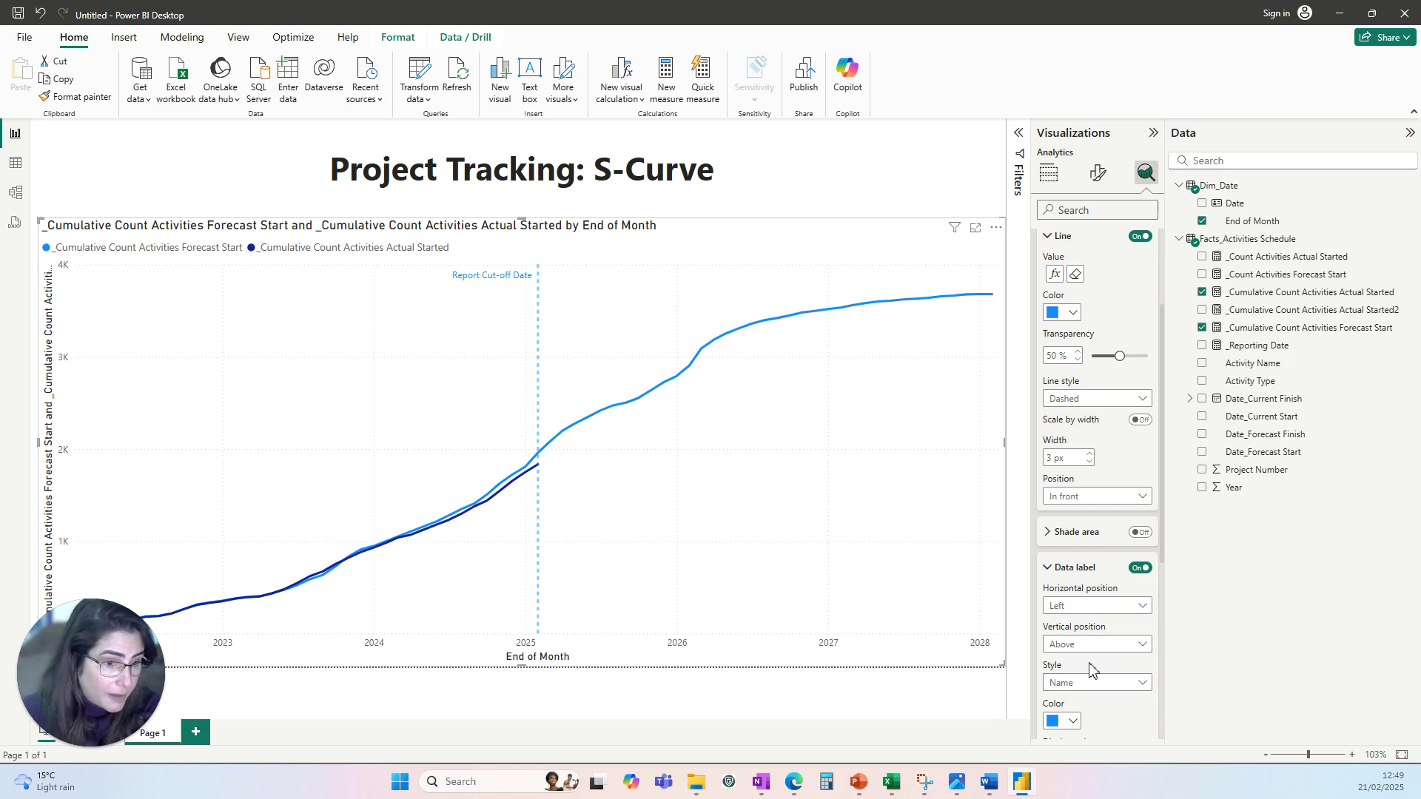
{"action": "scroll", "coordinate": [1092, 671], "scroll_direction": "down", "scroll_amount": 2}
{"action": "left_click", "coordinate": [1087, 612]}
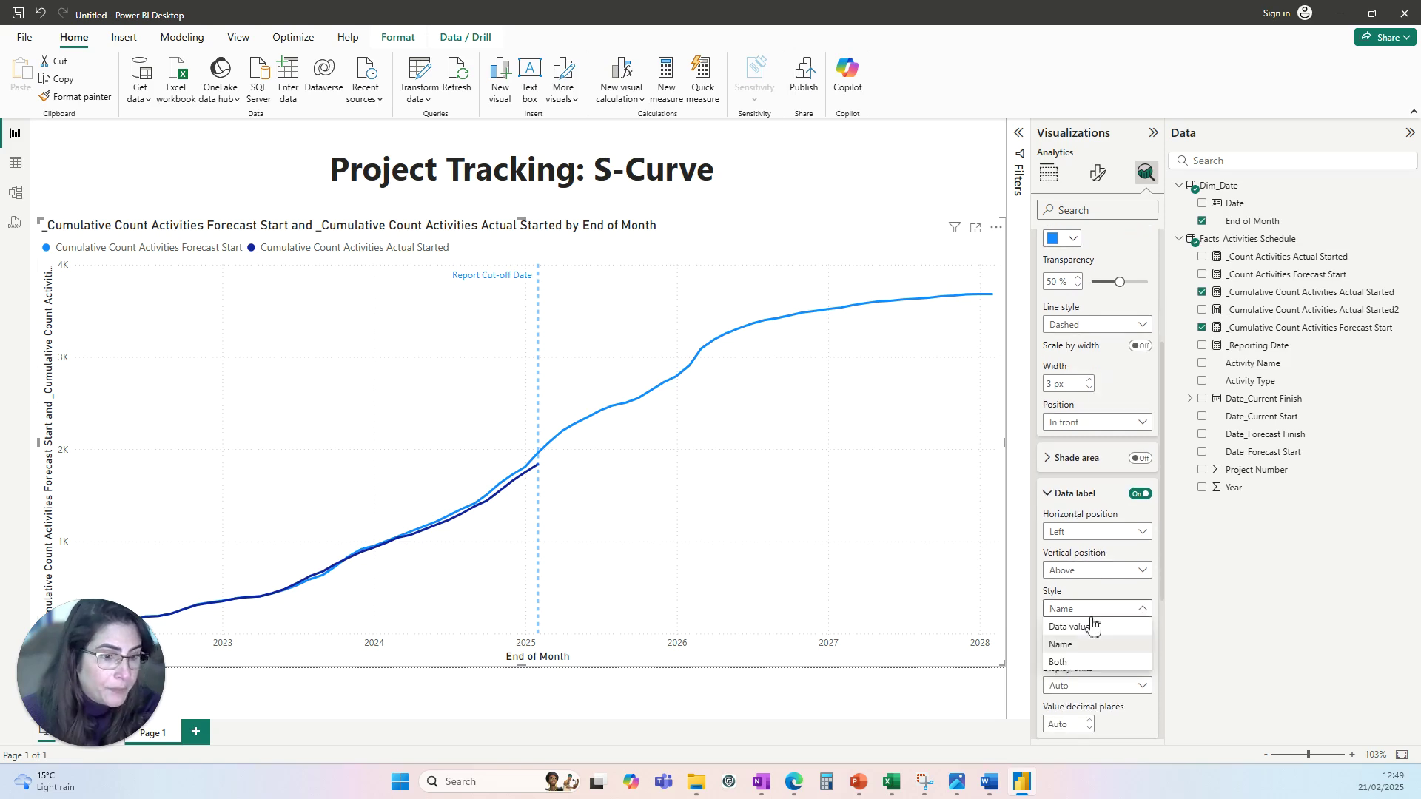
{"action": "left_click", "coordinate": [1064, 664]}
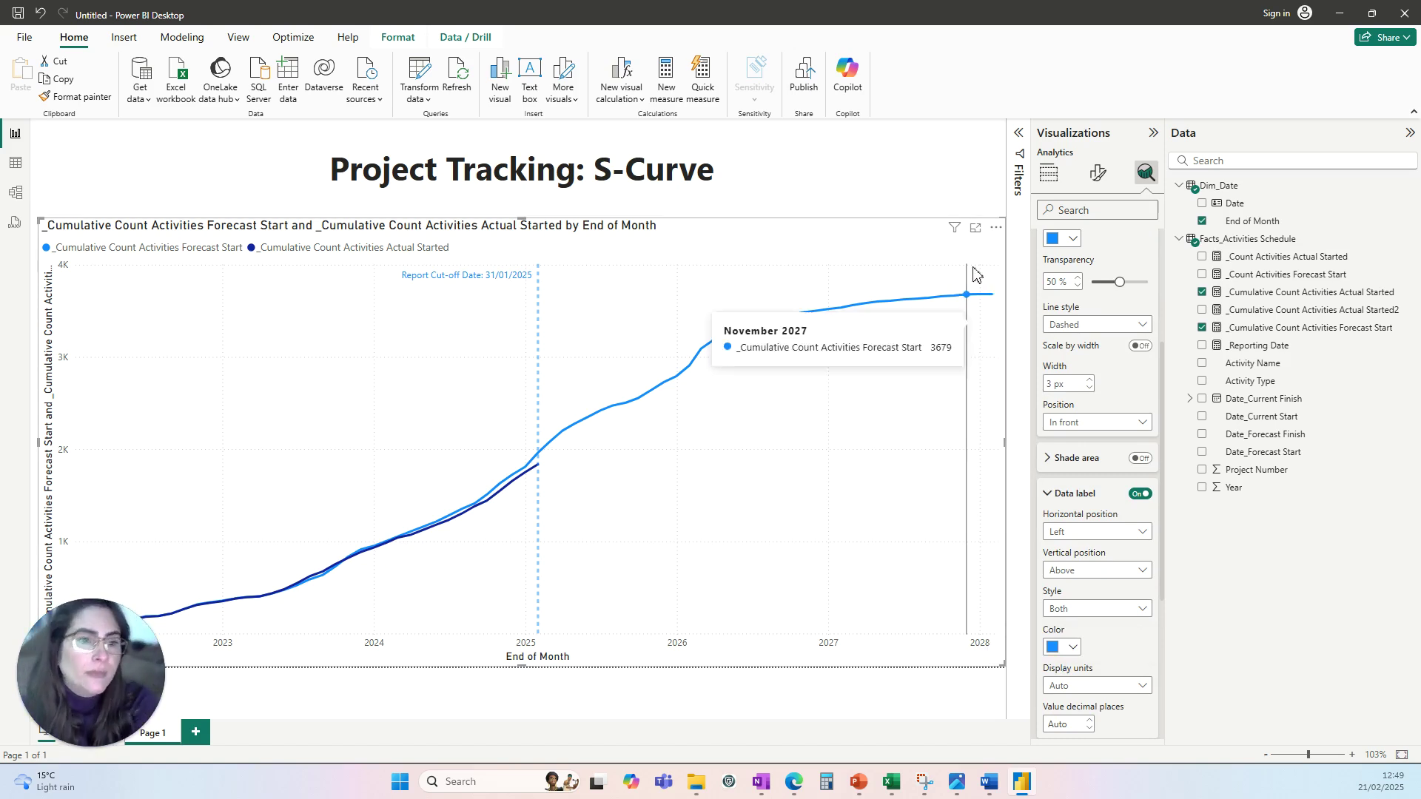
{"action": "scroll", "coordinate": [1082, 335], "scroll_direction": "up", "scroll_amount": 3}
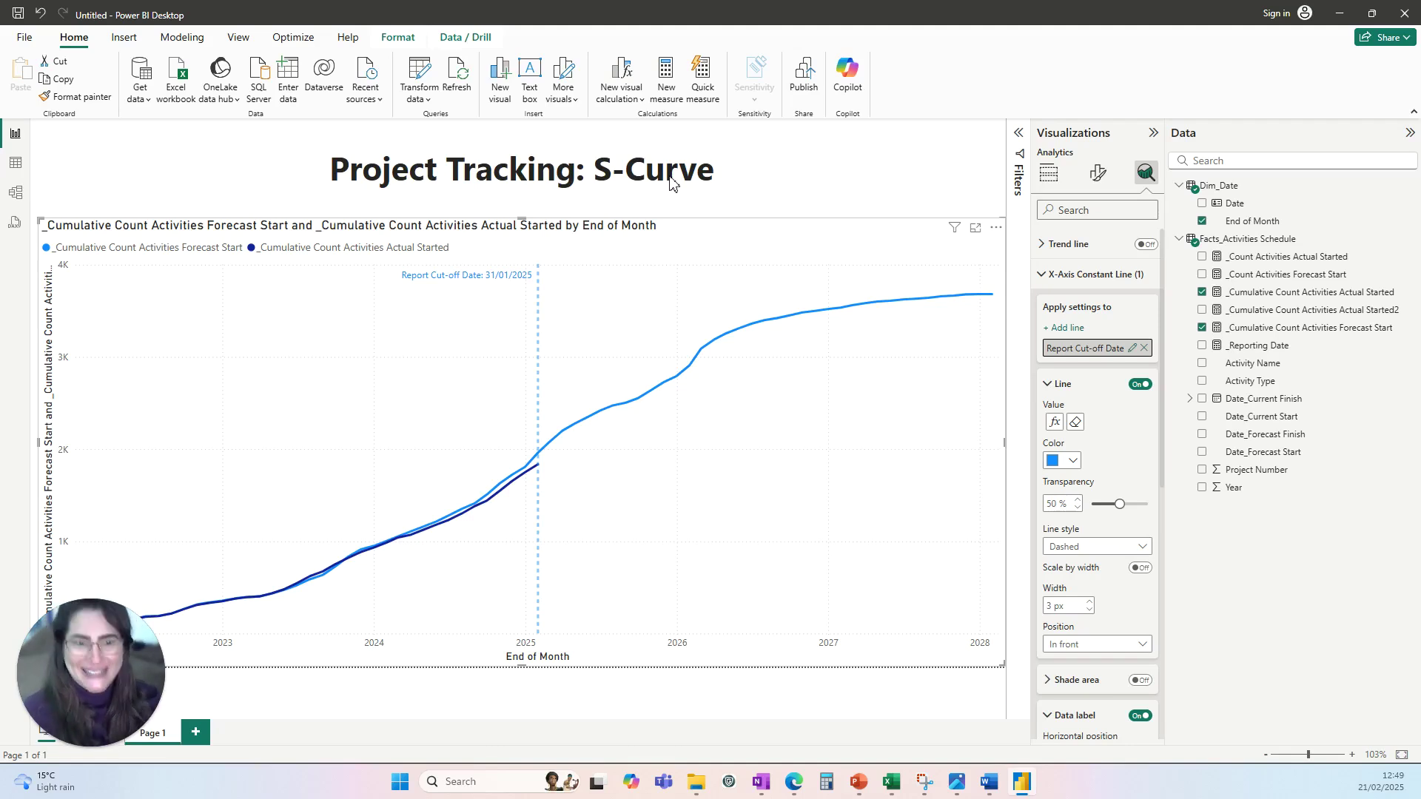
{"action": "left_click", "coordinate": [1047, 275]}
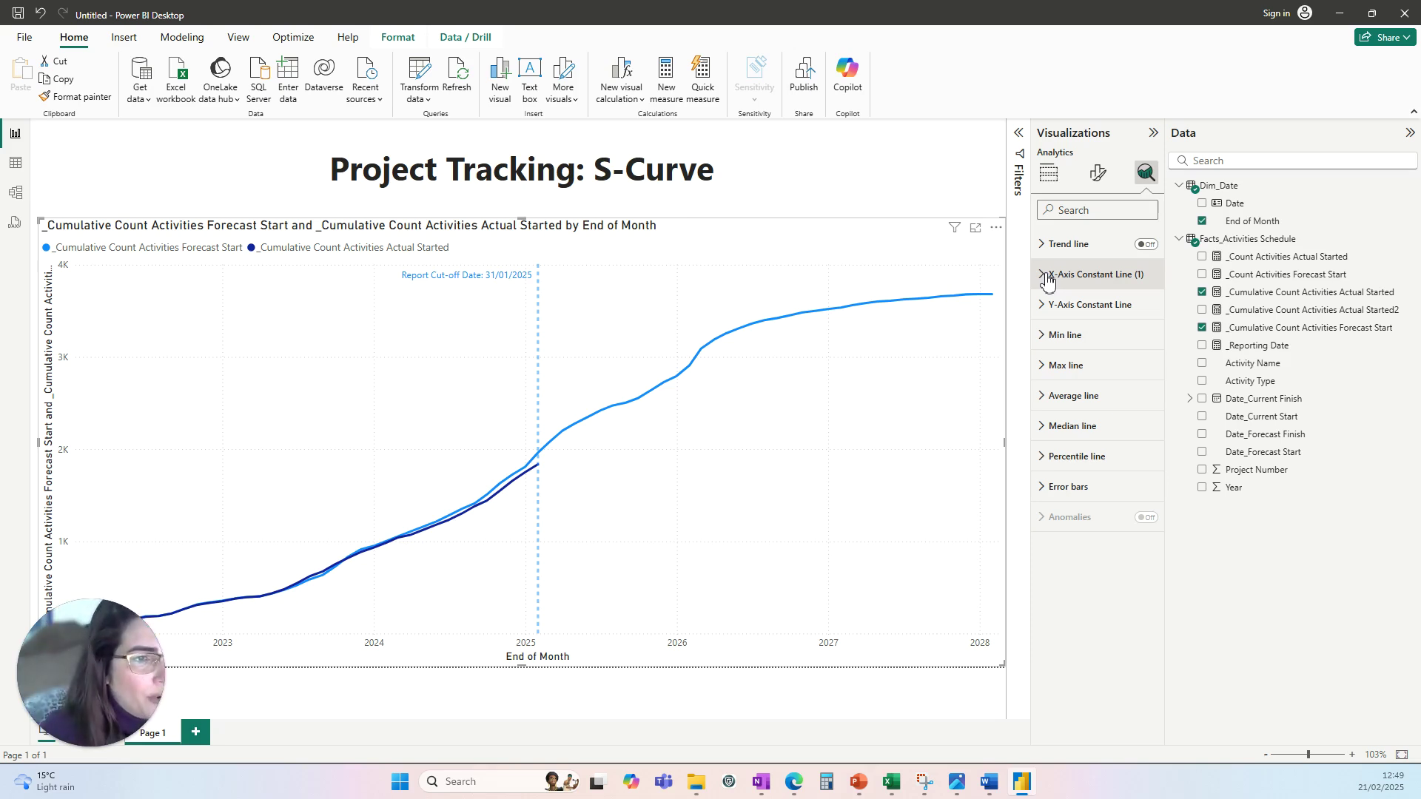
Step: Format the chart's x-axis values with font size 13 and black colour
{"action": "left_click", "coordinate": [1090, 179]}
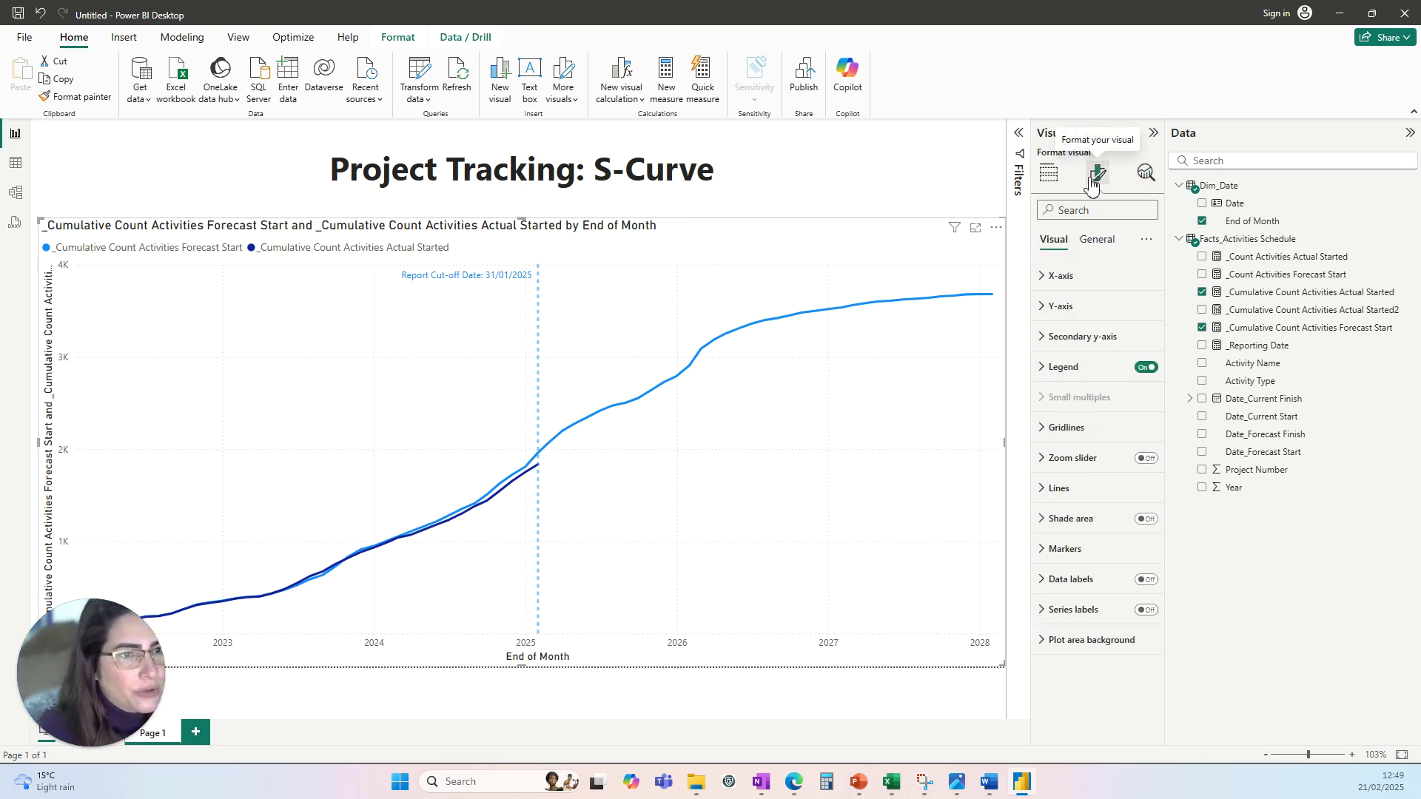
{"action": "left_click", "coordinate": [1046, 281]}
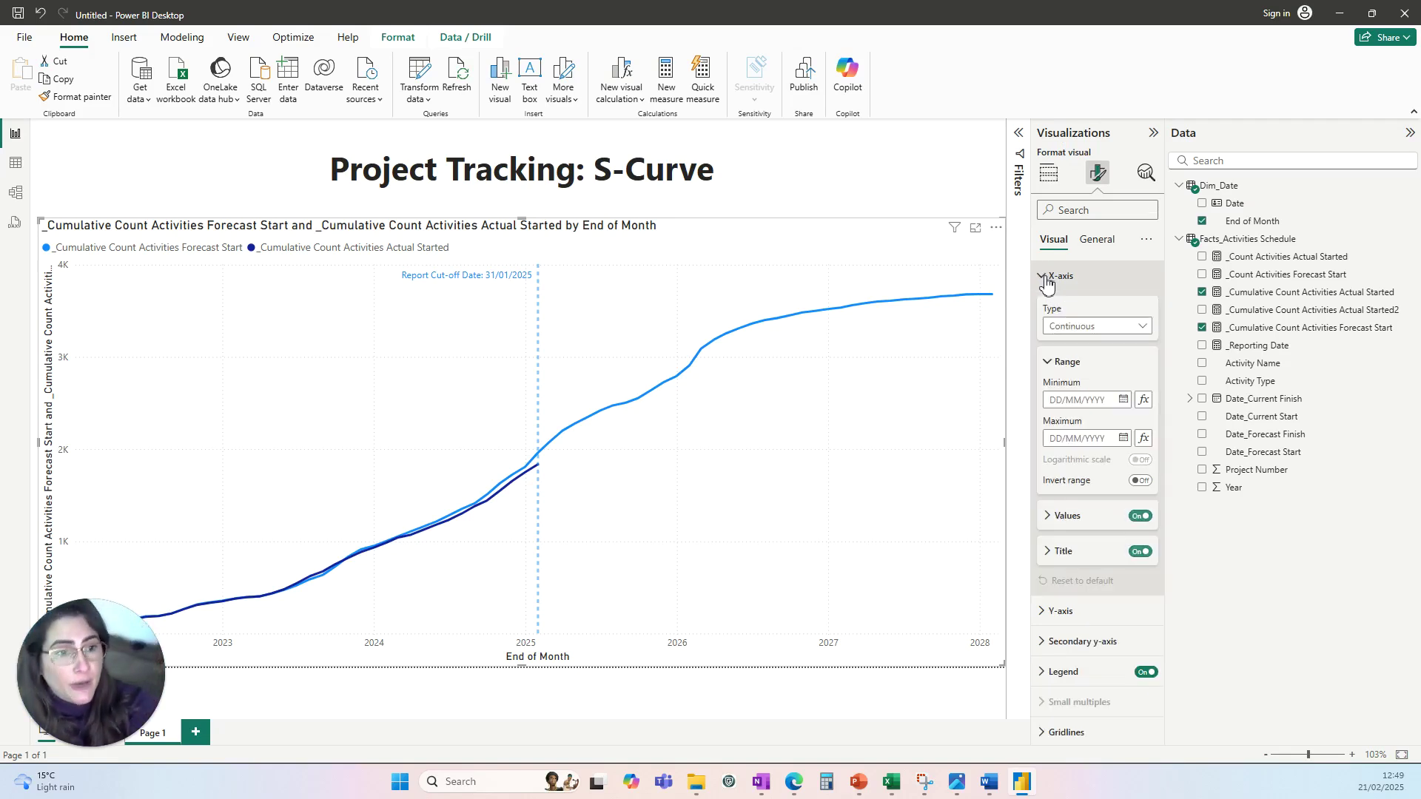
{"action": "left_click", "coordinate": [1050, 516]}
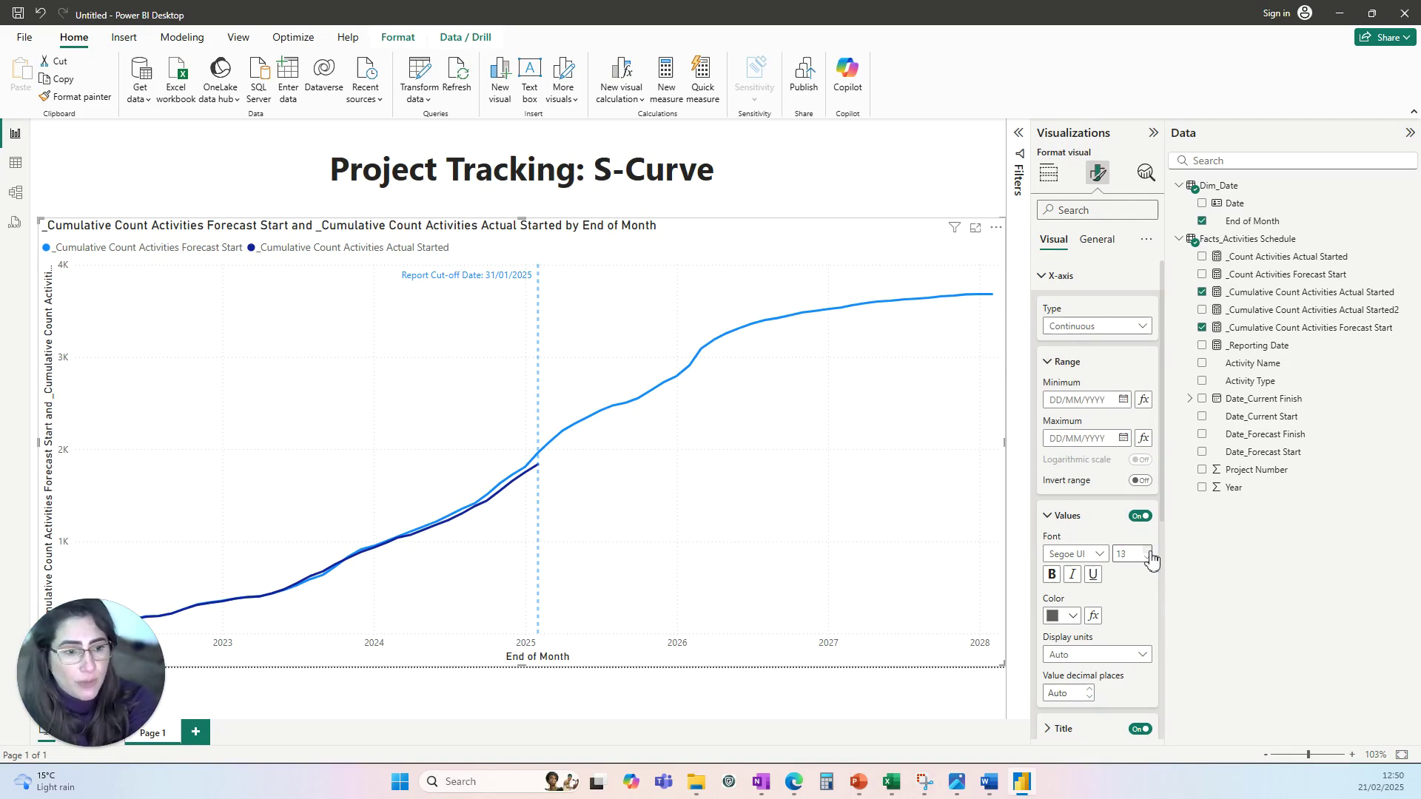
{"action": "left_click", "coordinate": [1065, 618]}
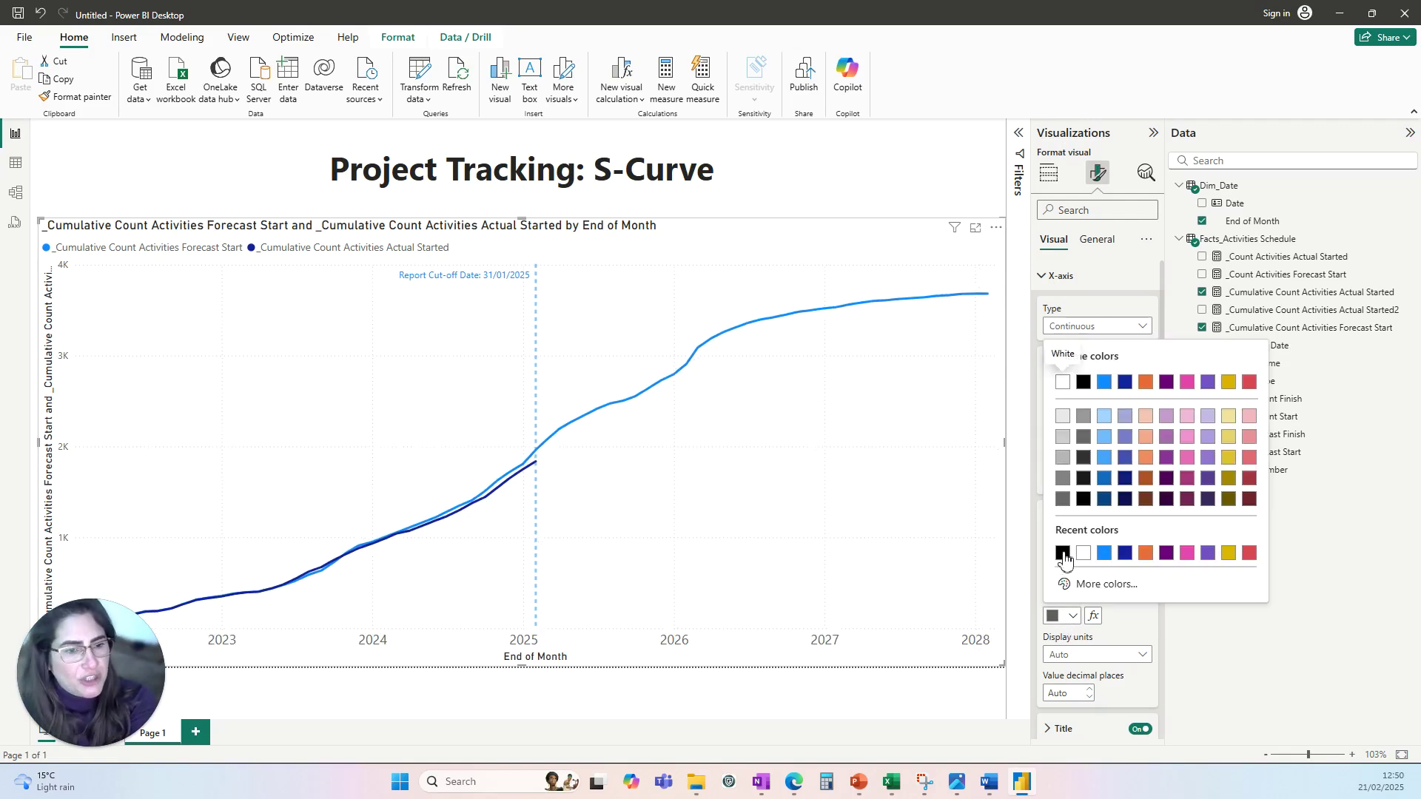
{"action": "left_click", "coordinate": [1063, 554]}
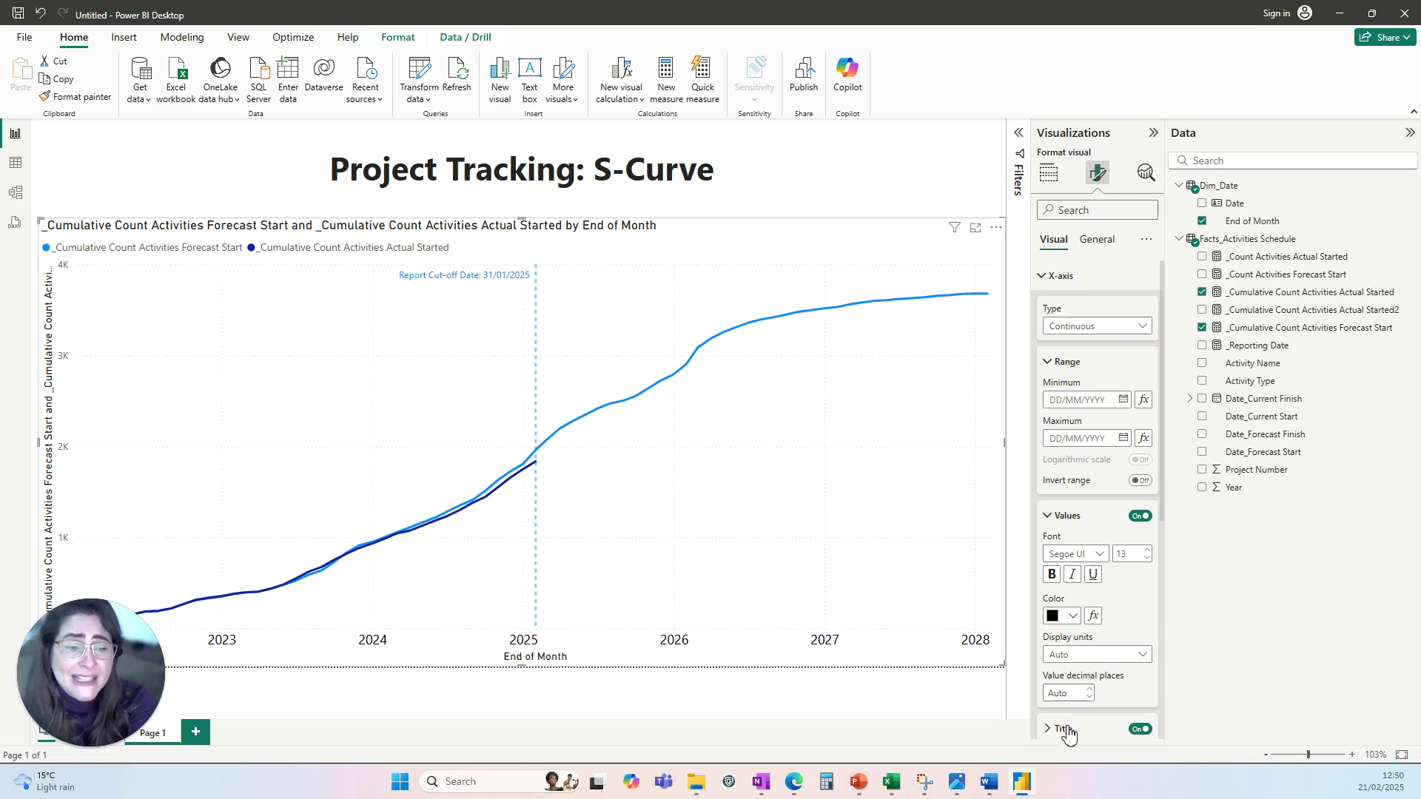
Step: Make the chart's x-axis title bold
{"action": "scroll", "coordinate": [1068, 734], "scroll_direction": "down", "scroll_amount": 2}
{"action": "left_click", "coordinate": [1055, 583]}
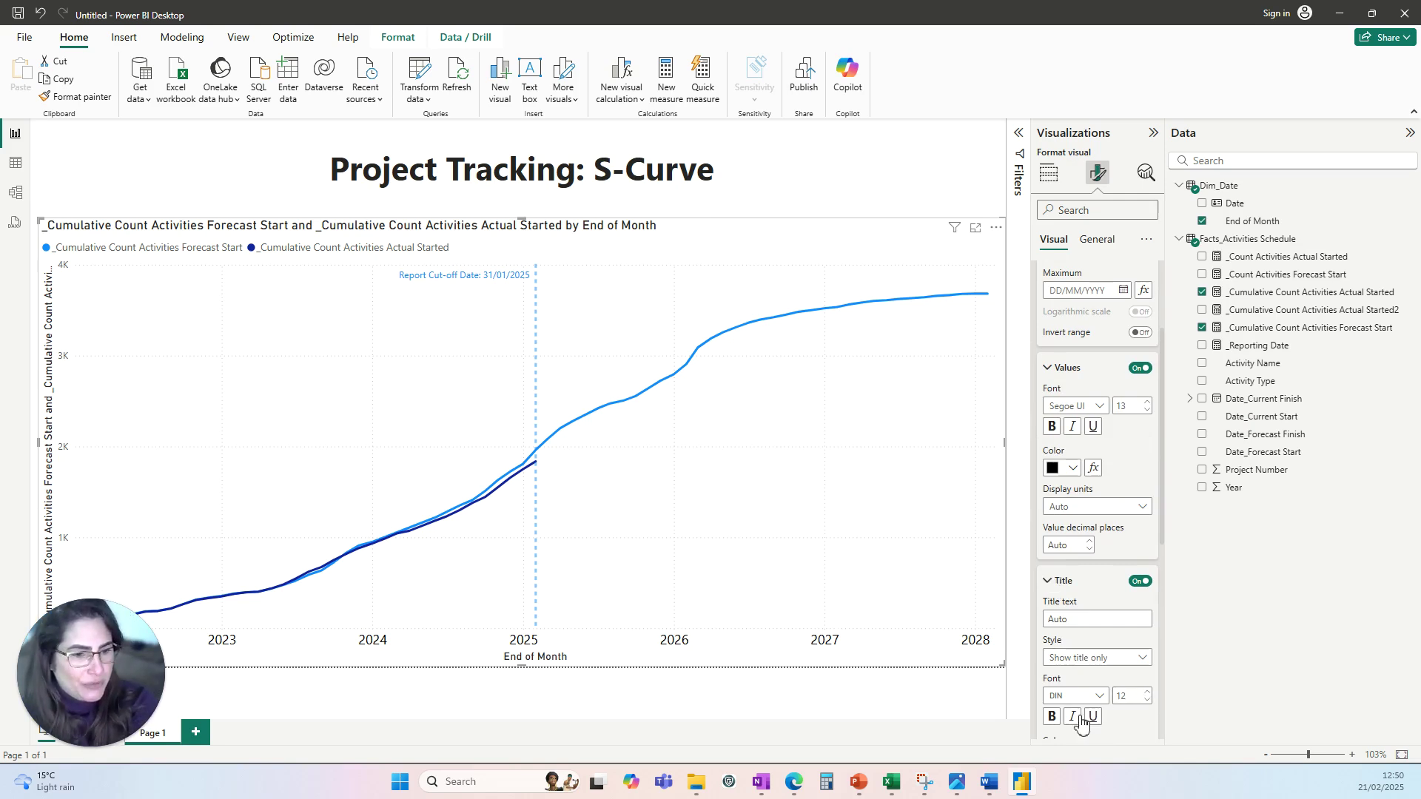
{"action": "left_click", "coordinate": [1052, 718]}
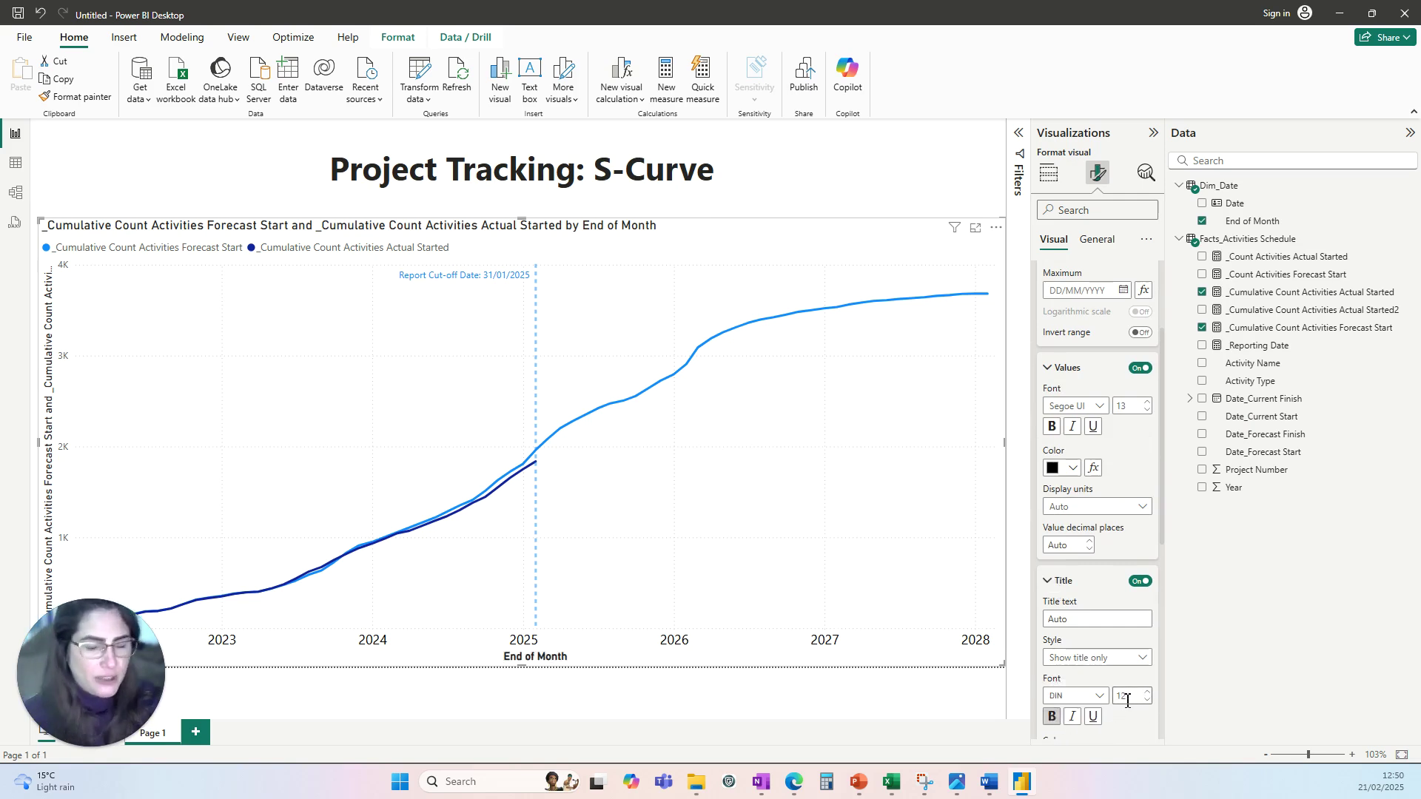
{"action": "scroll", "coordinate": [1102, 577], "scroll_direction": "up", "scroll_amount": 5}
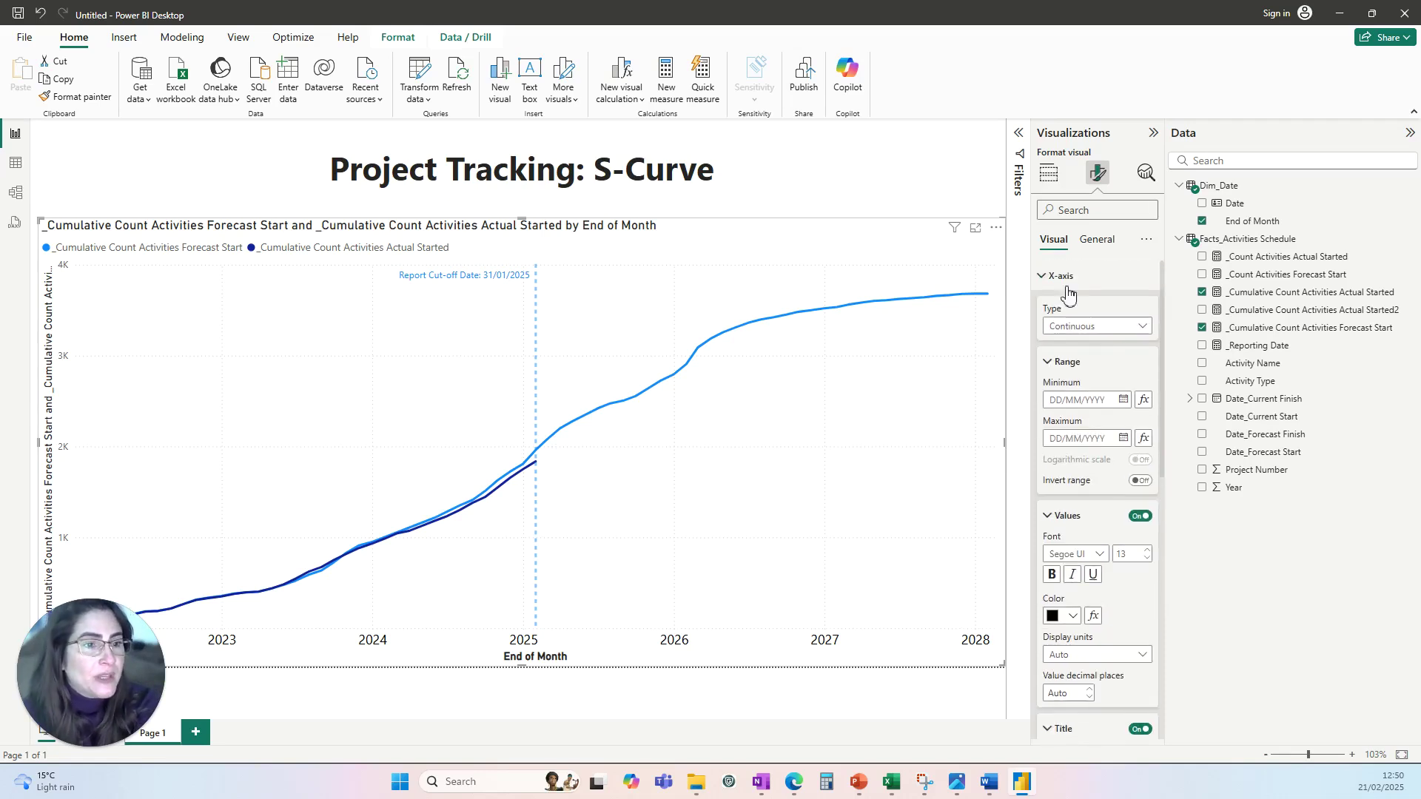
Step: Format the chart's y-axis values with font size 13 and black colour
{"action": "left_click", "coordinate": [1043, 277]}
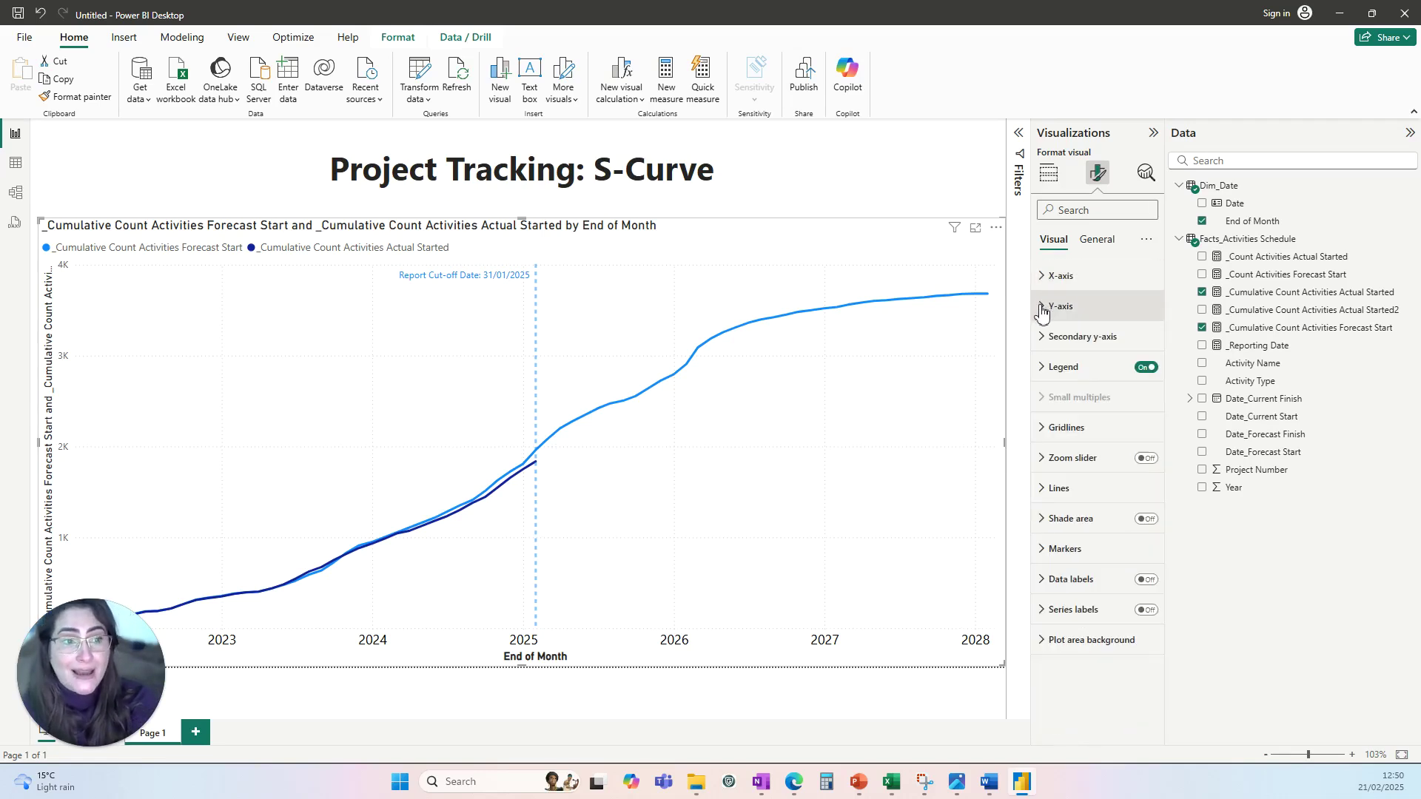
{"action": "left_click", "coordinate": [1042, 307]}
{"action": "left_click", "coordinate": [1056, 496]}
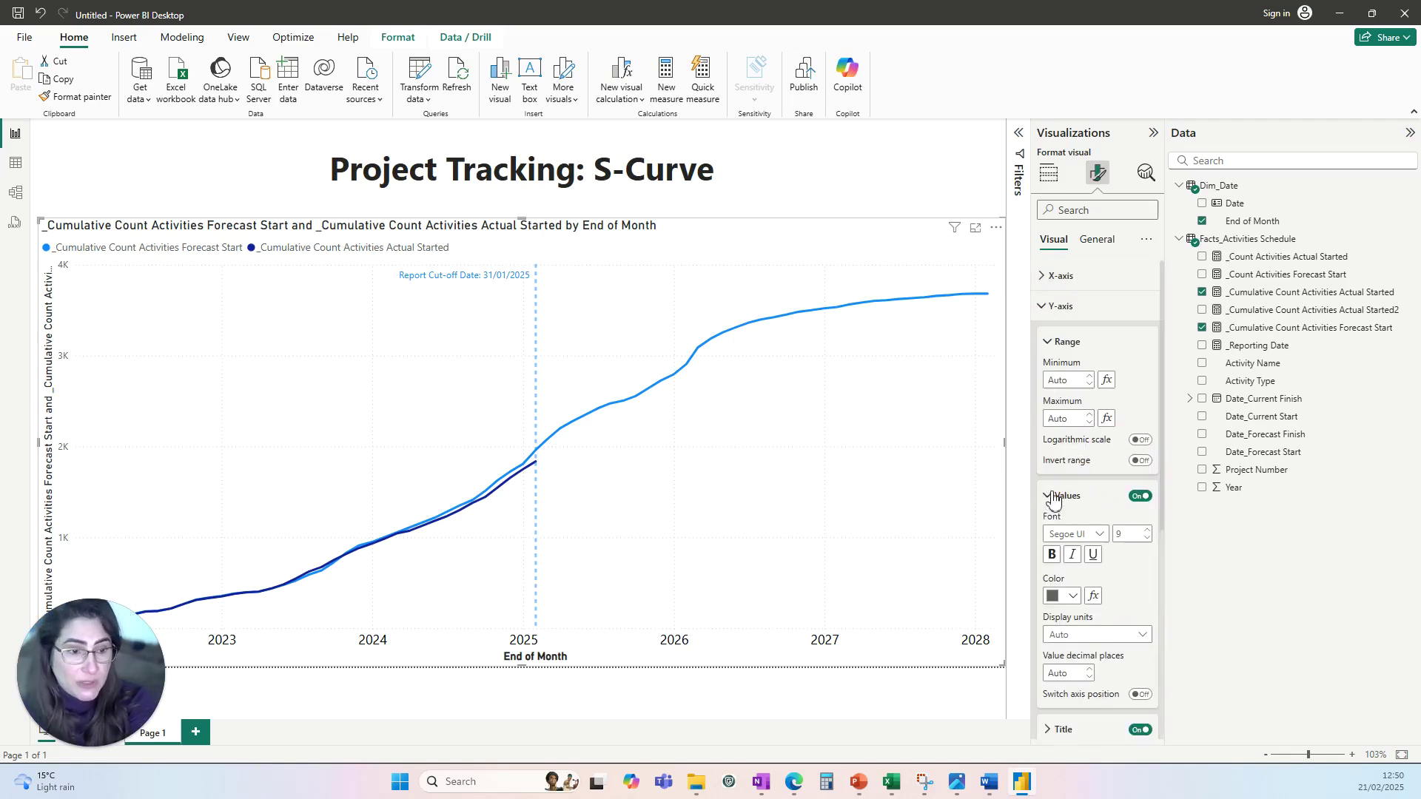
{"action": "left_click", "coordinate": [1148, 530]}
{"action": "left_click", "coordinate": [1148, 530]}
{"action": "left_click", "coordinate": [1148, 530]}
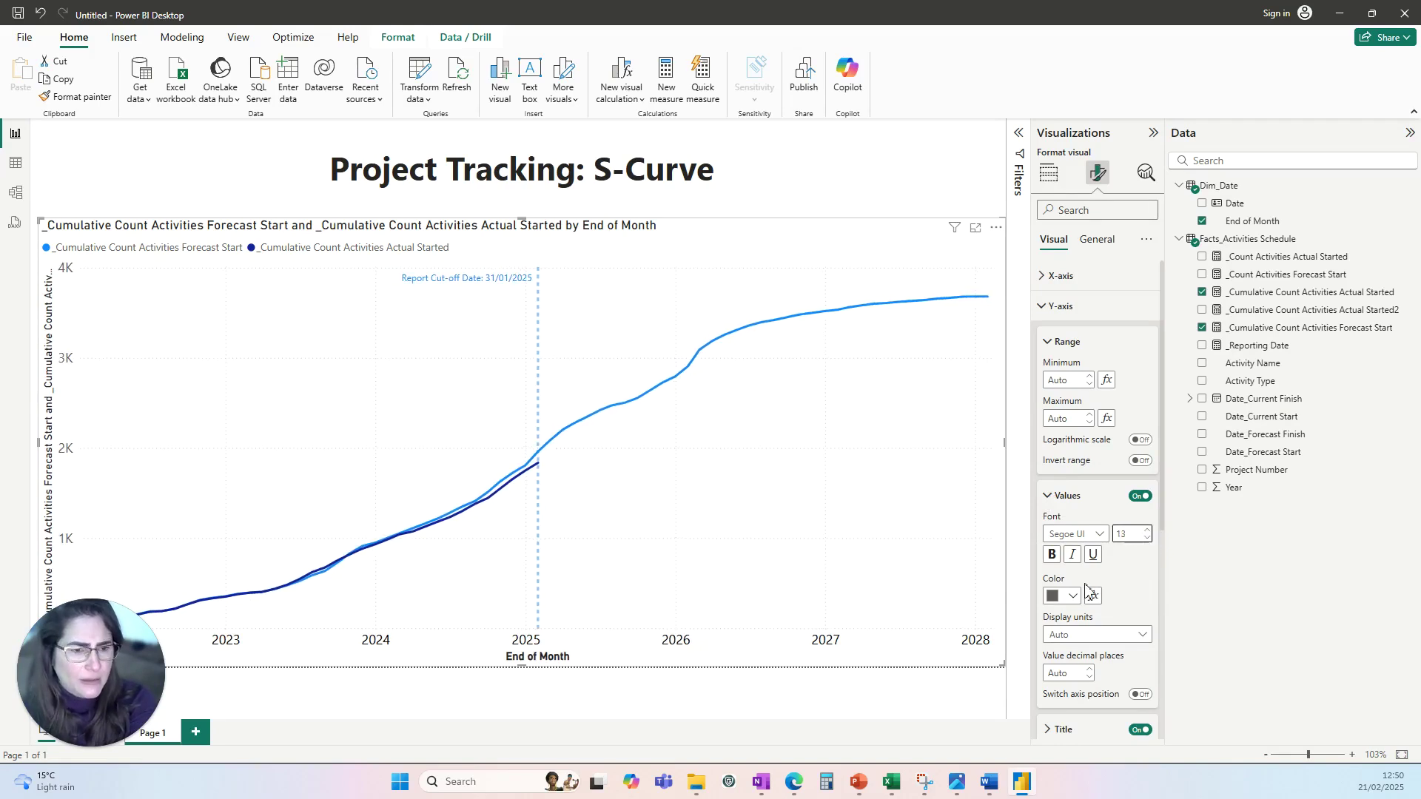
Step: Set the y-axis title text to "Cumulative Count of Activities" and collapse the y-axis settings
{"action": "scroll", "coordinate": [1080, 629], "scroll_direction": "down", "scroll_amount": 3}
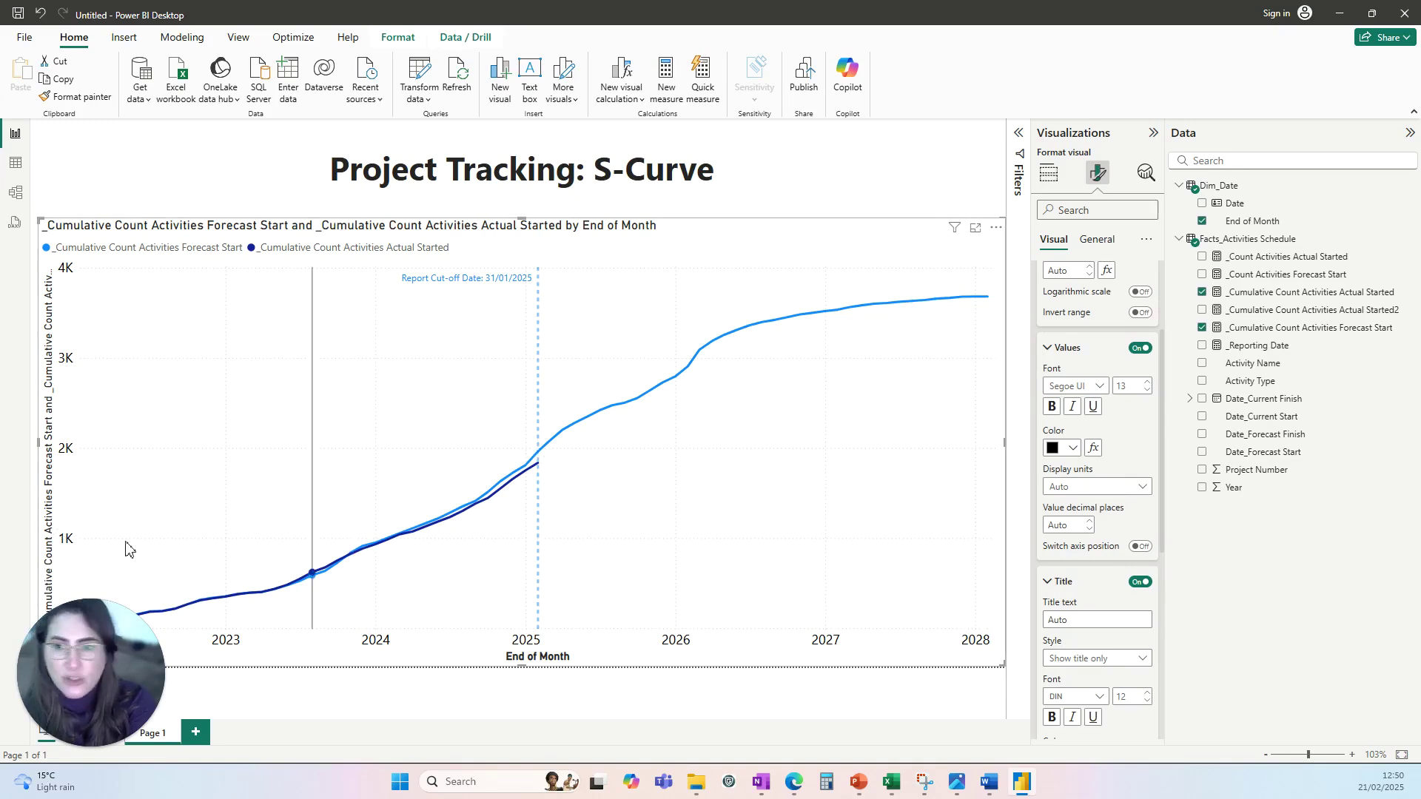
{"action": "left_click", "coordinate": [1096, 620]}
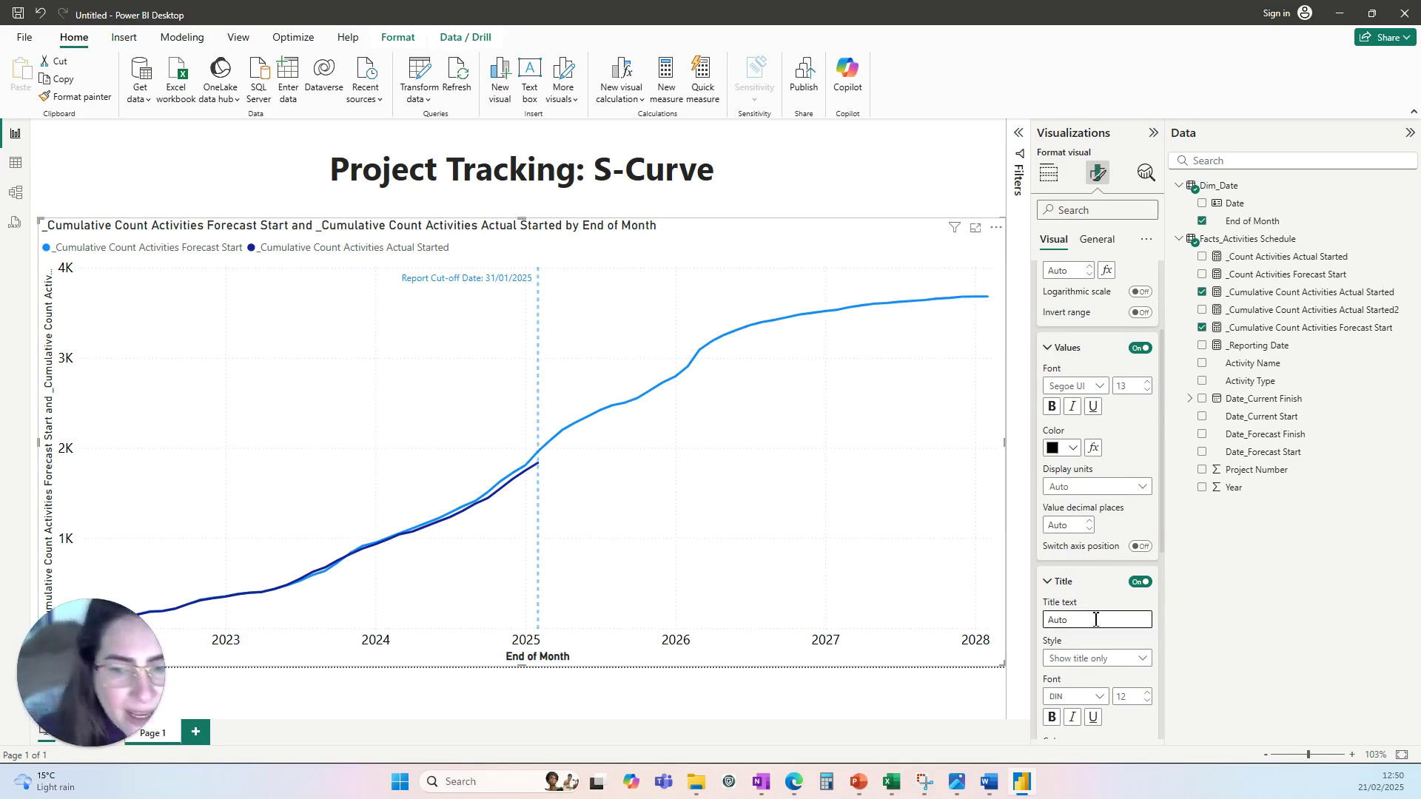
{"action": "type", "text": "Cumulative Cou"}
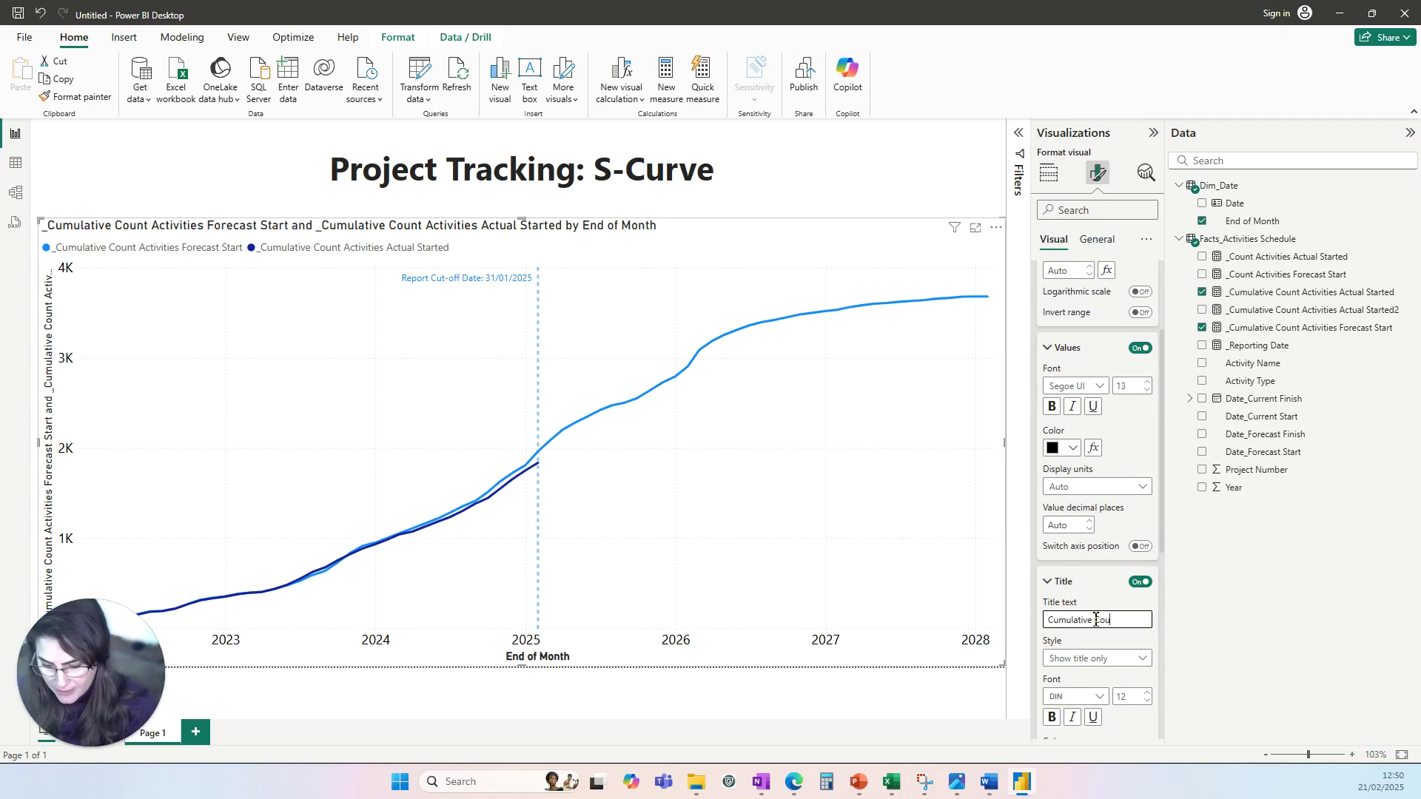
{"action": "type", "text": "nt of Activities"}
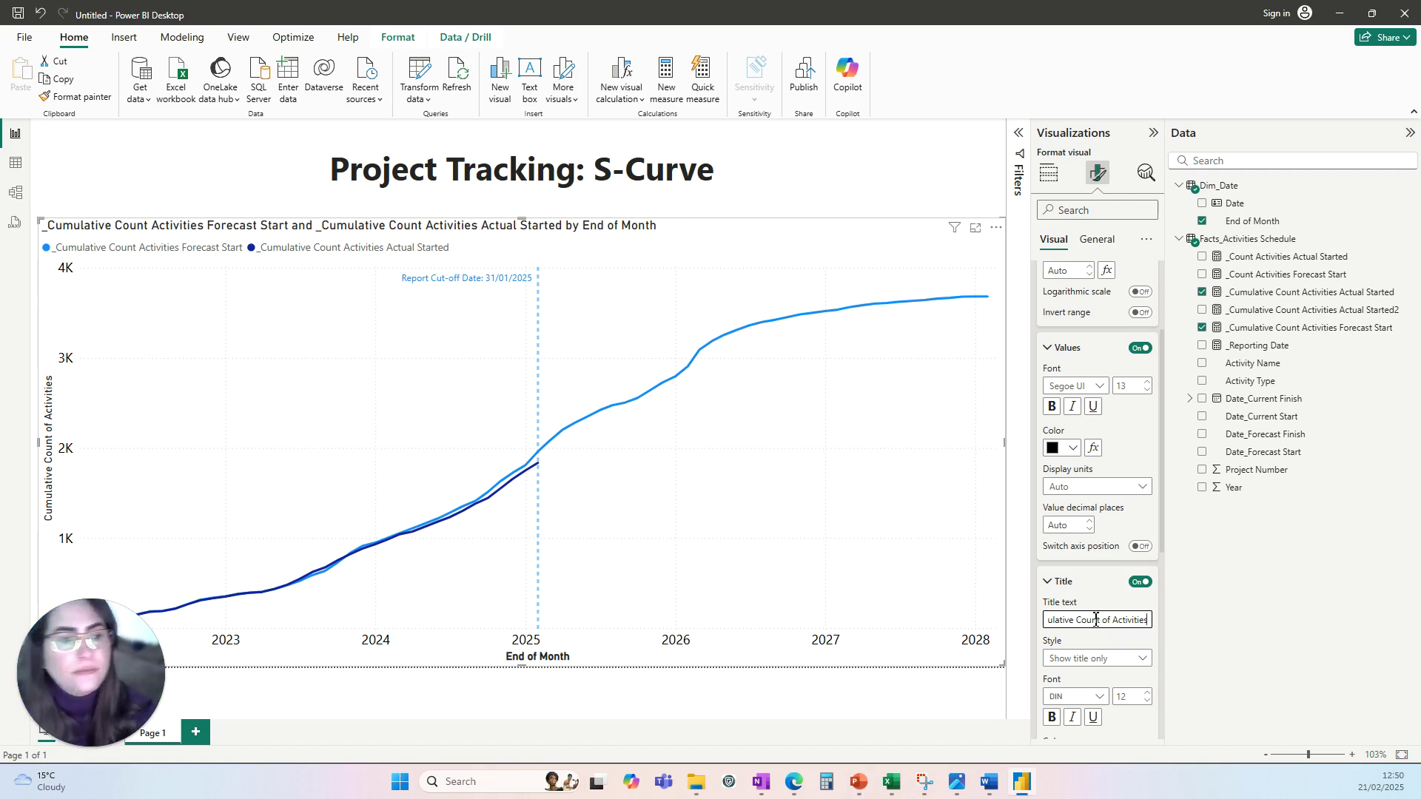
{"action": "scroll", "coordinate": [1109, 383], "scroll_direction": "up", "scroll_amount": 2}
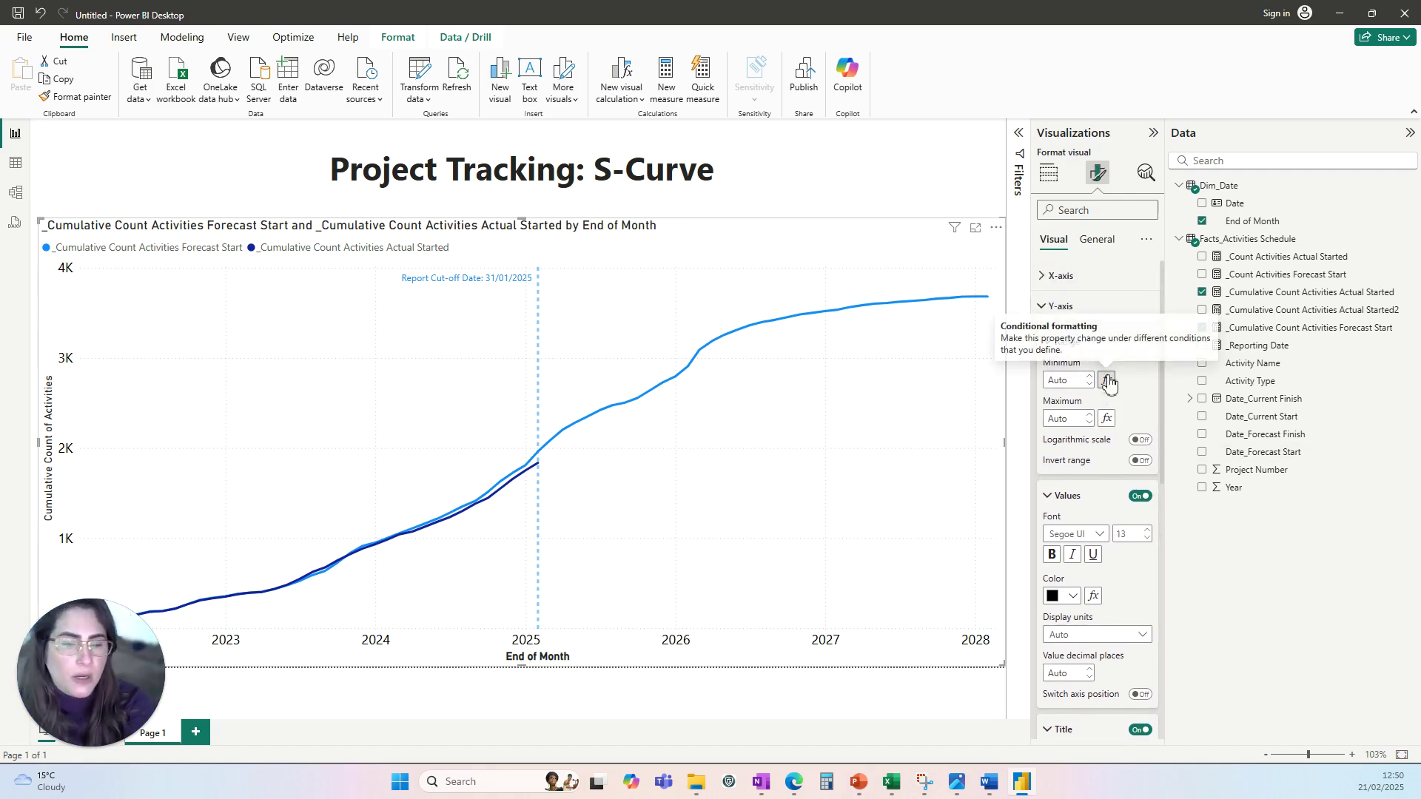
{"action": "left_click", "coordinate": [1056, 307]}
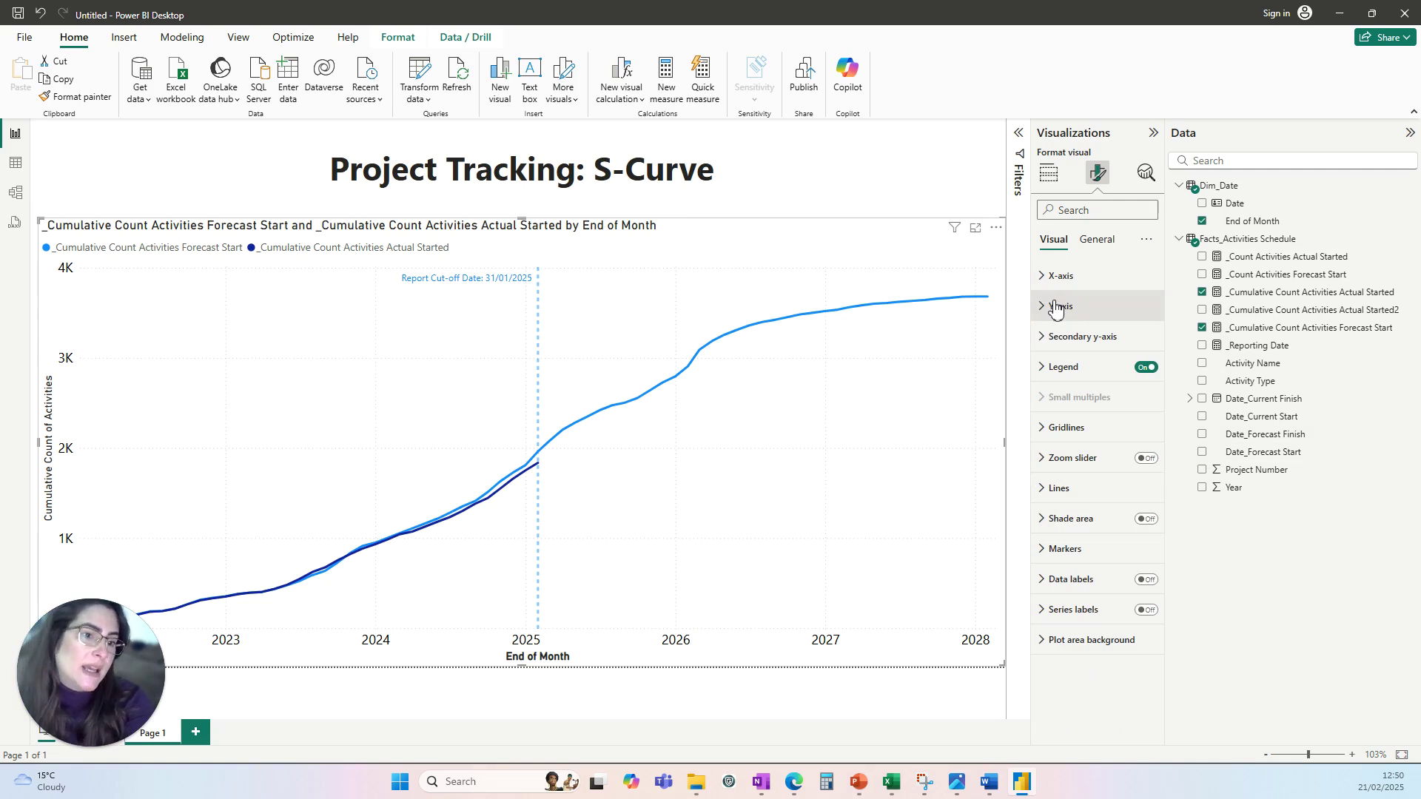
Step: Replace the chart's default title text with one beginning "Project Tracking:"
{"action": "left_click", "coordinate": [1097, 239]}
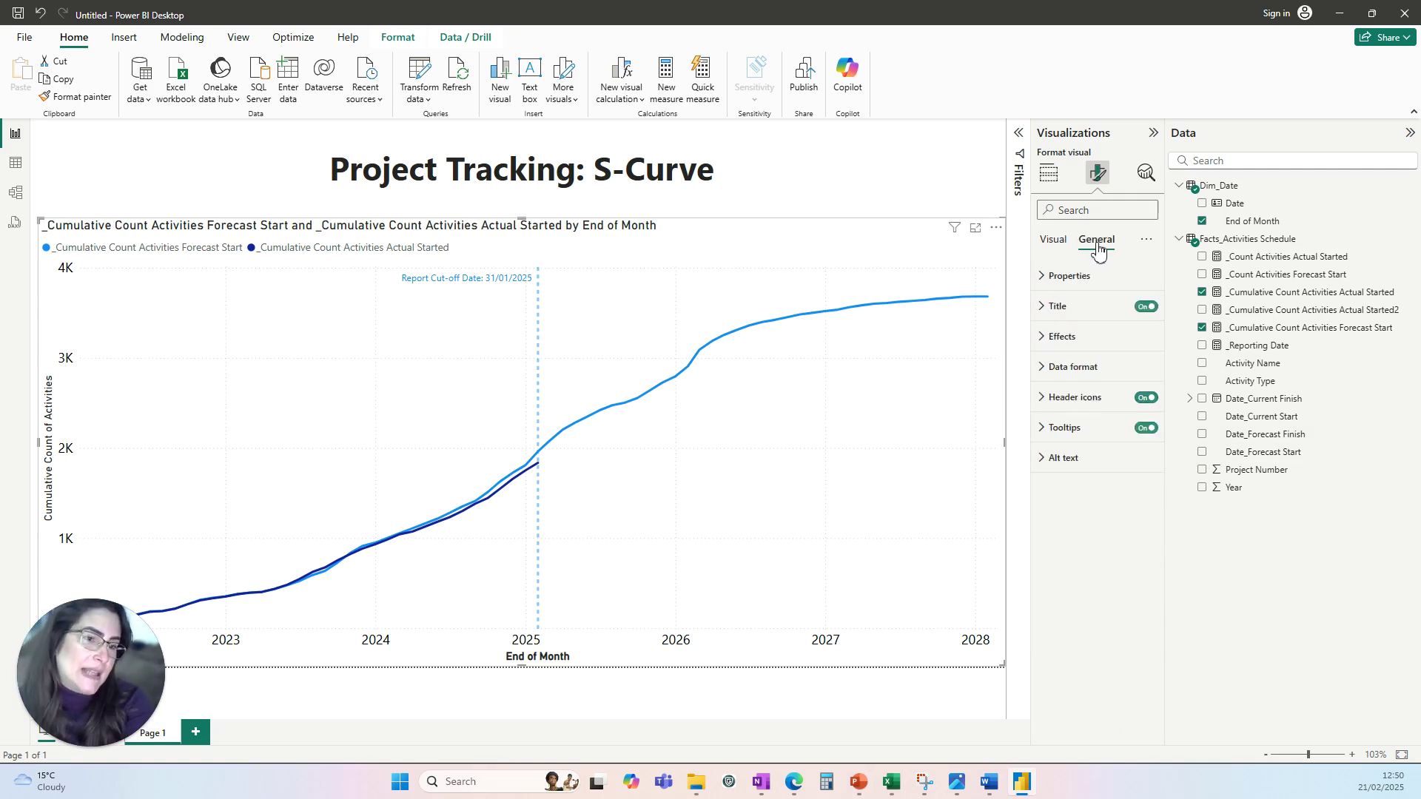
{"action": "left_click", "coordinate": [1041, 309]}
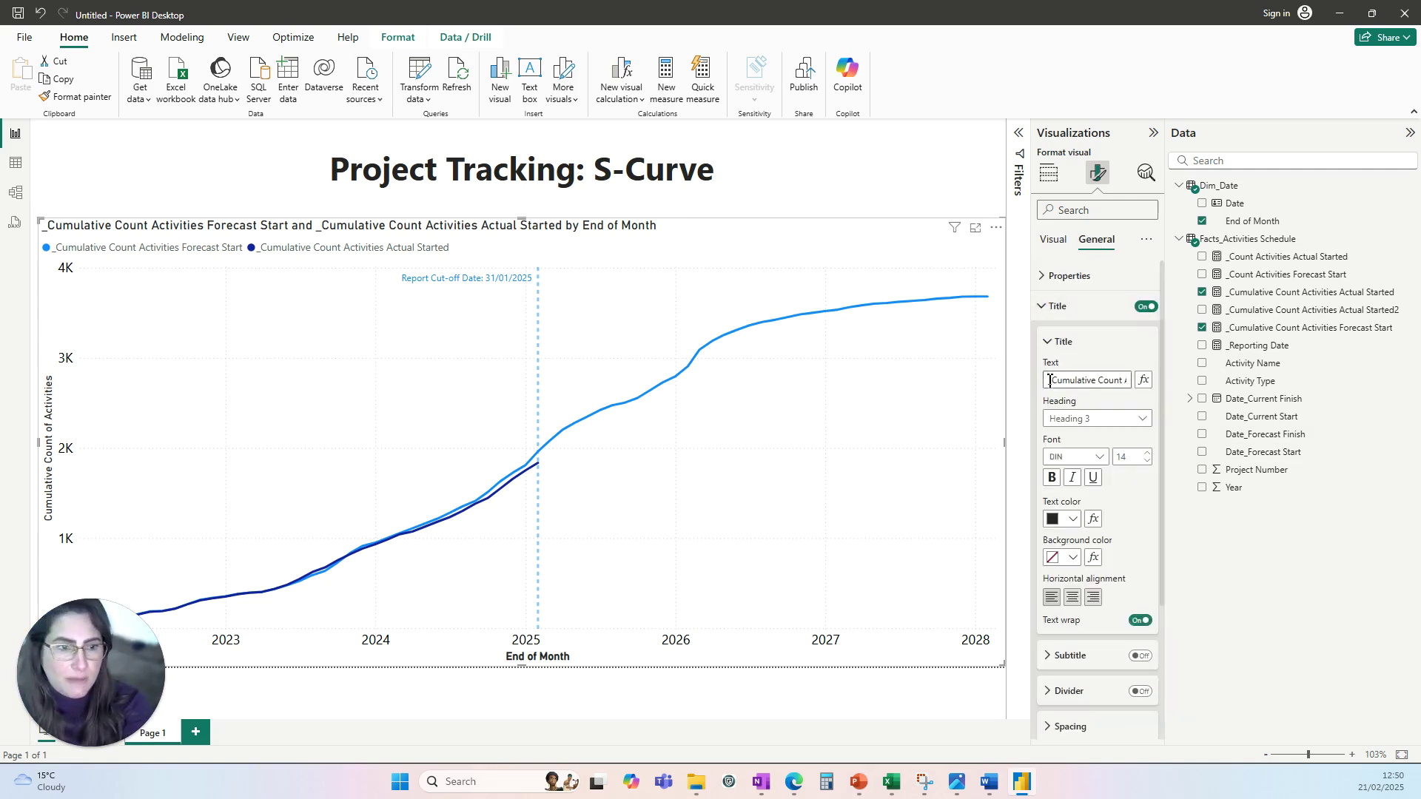
{"action": "left_click_drag", "start_coordinate": [1050, 380], "coordinate": [1135, 390]}
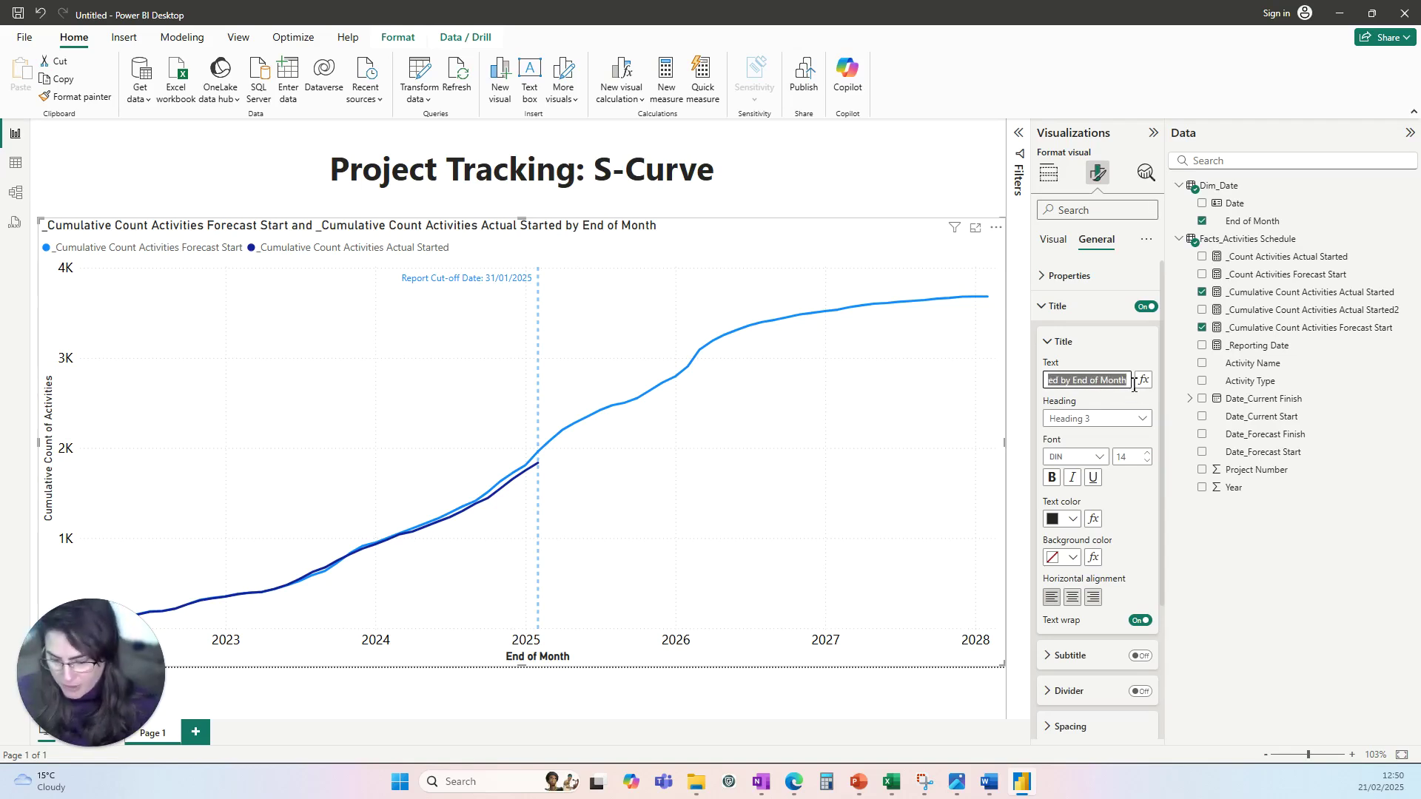
{"action": "type", "text": "Project"}
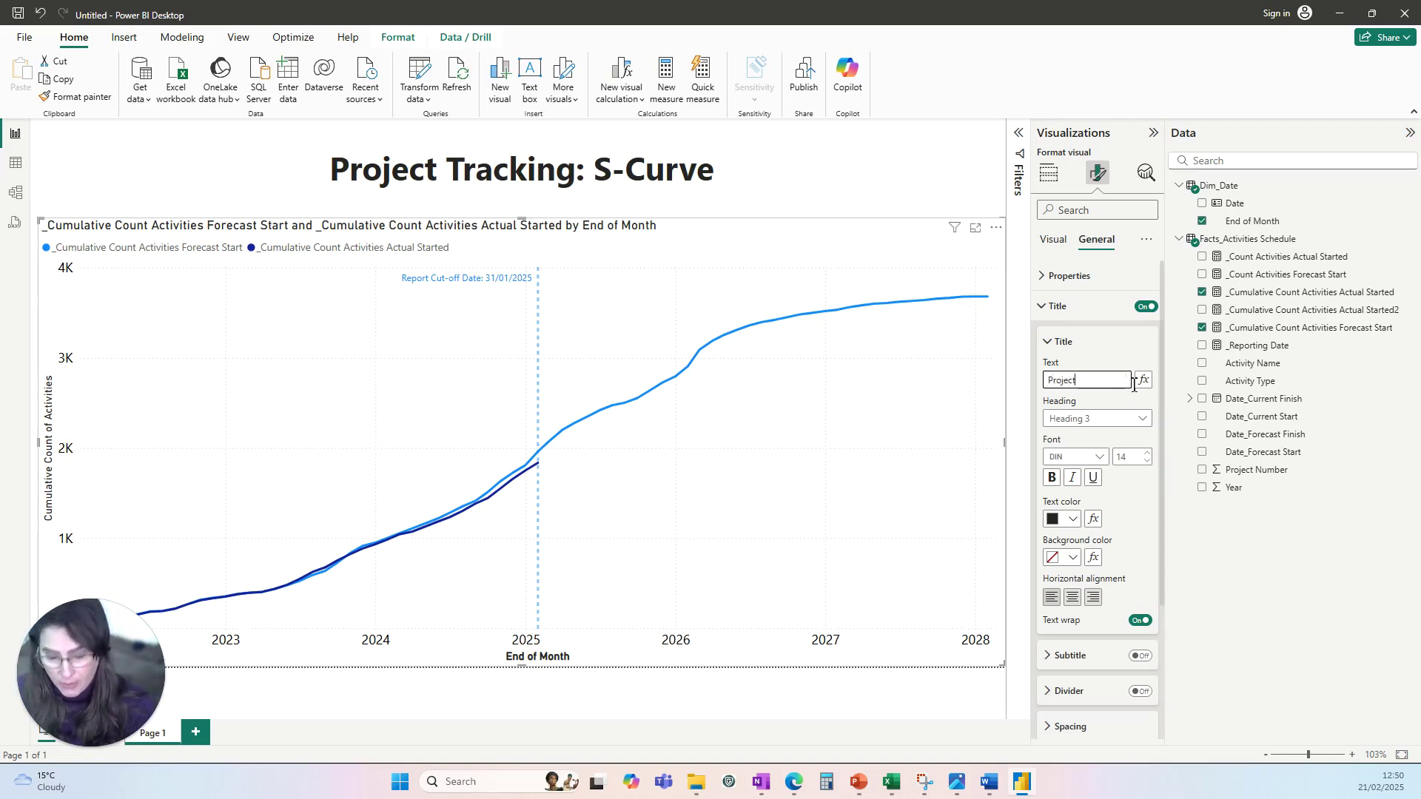
{"action": "type", "text": " Tracking: Fo"}
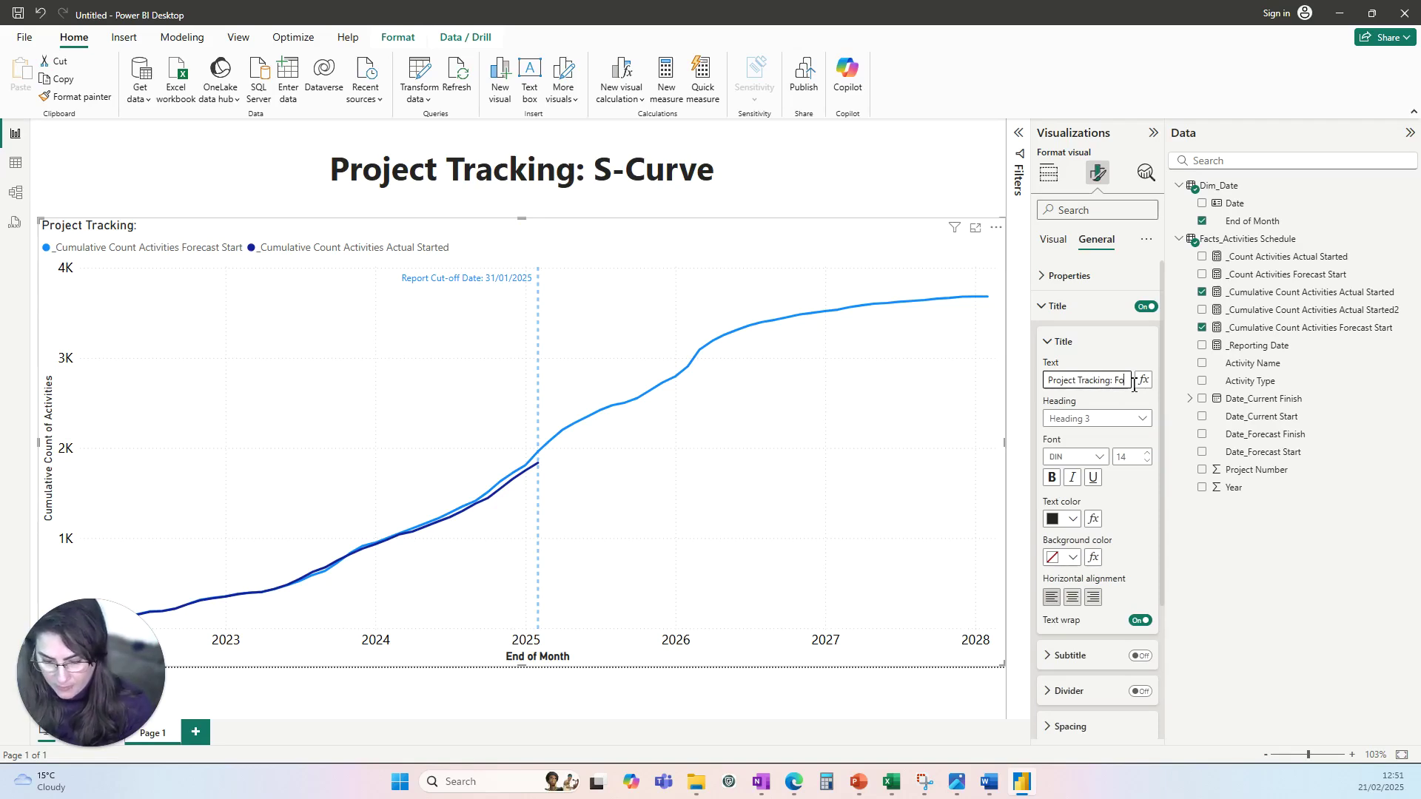
{"action": "type", "text": "recast"}
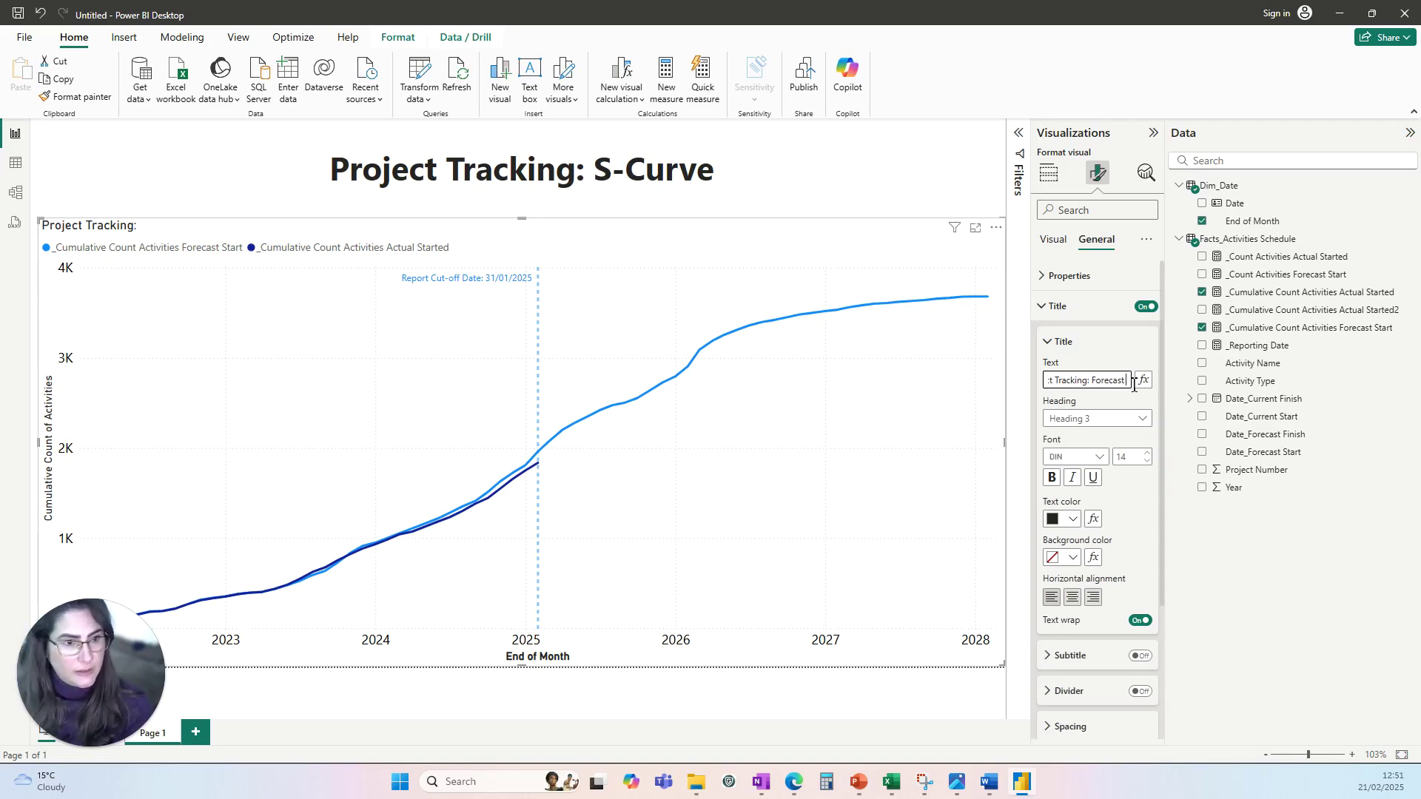
{"action": "type", "text": " S"}
{"action": "key", "text": "BackSpace"}
{"action": "key", "text": "BackSpace"}
{"action": "key", "text": "BackSpace"}
{"action": "key", "text": "BackSpace"}
{"action": "key", "text": "BackSpace"}
{"action": "key", "text": "BackSpace"}
{"action": "key", "text": "BackSpace"}
{"action": "key", "text": "BackSpace"}
{"action": "key", "text": "BackSpace"}
{"action": "key", "text": "BackSpace"}
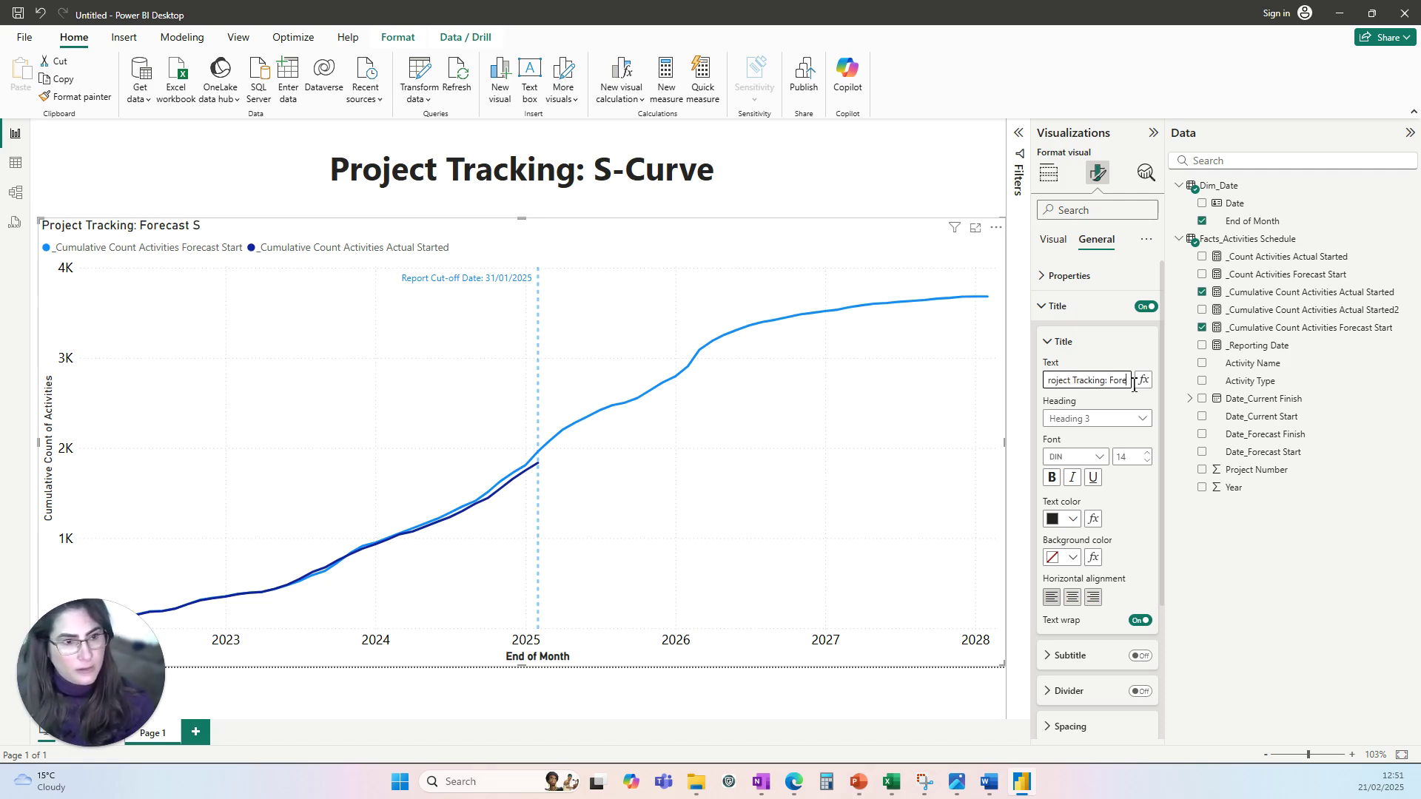
{"action": "type", "text": "Start"}
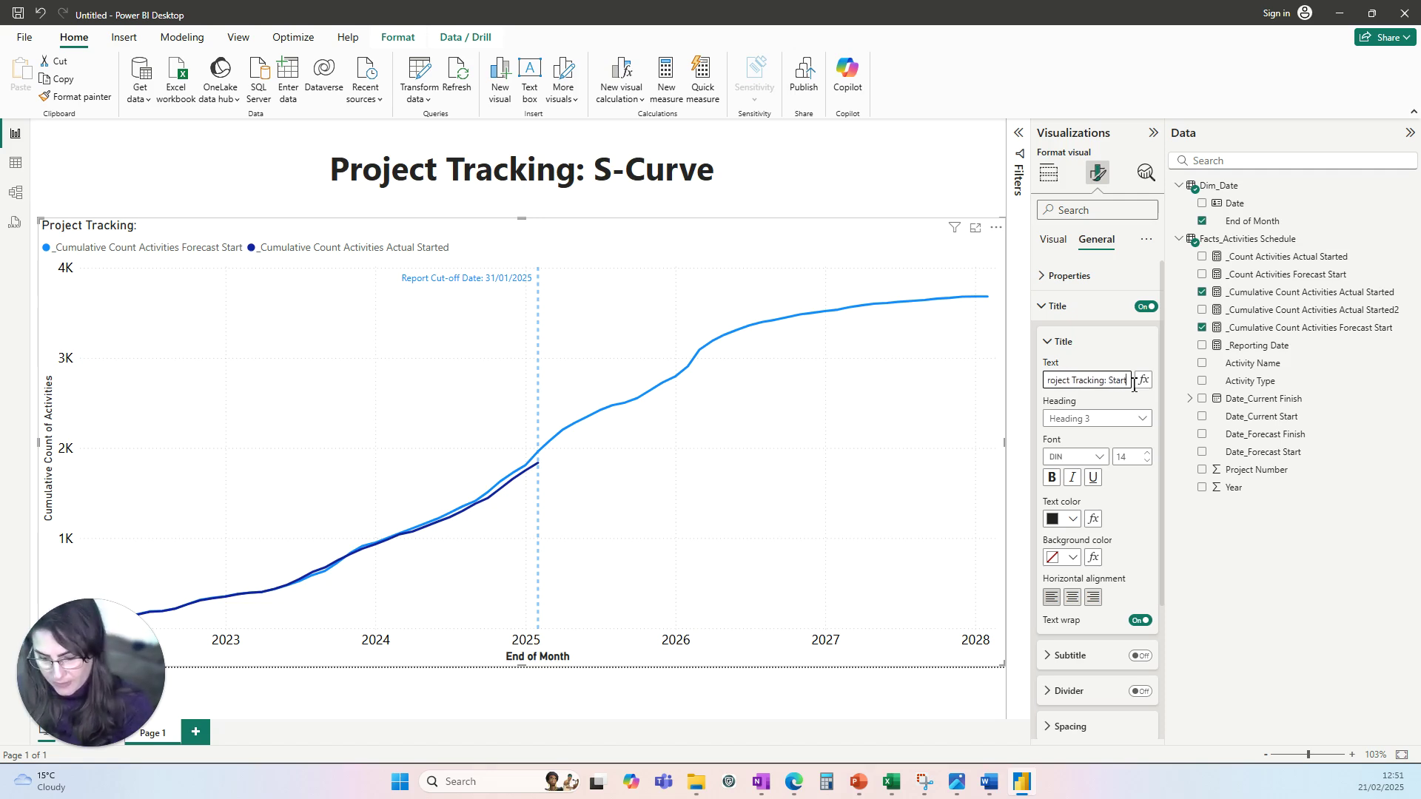
{"action": "type", "text": " Date"}
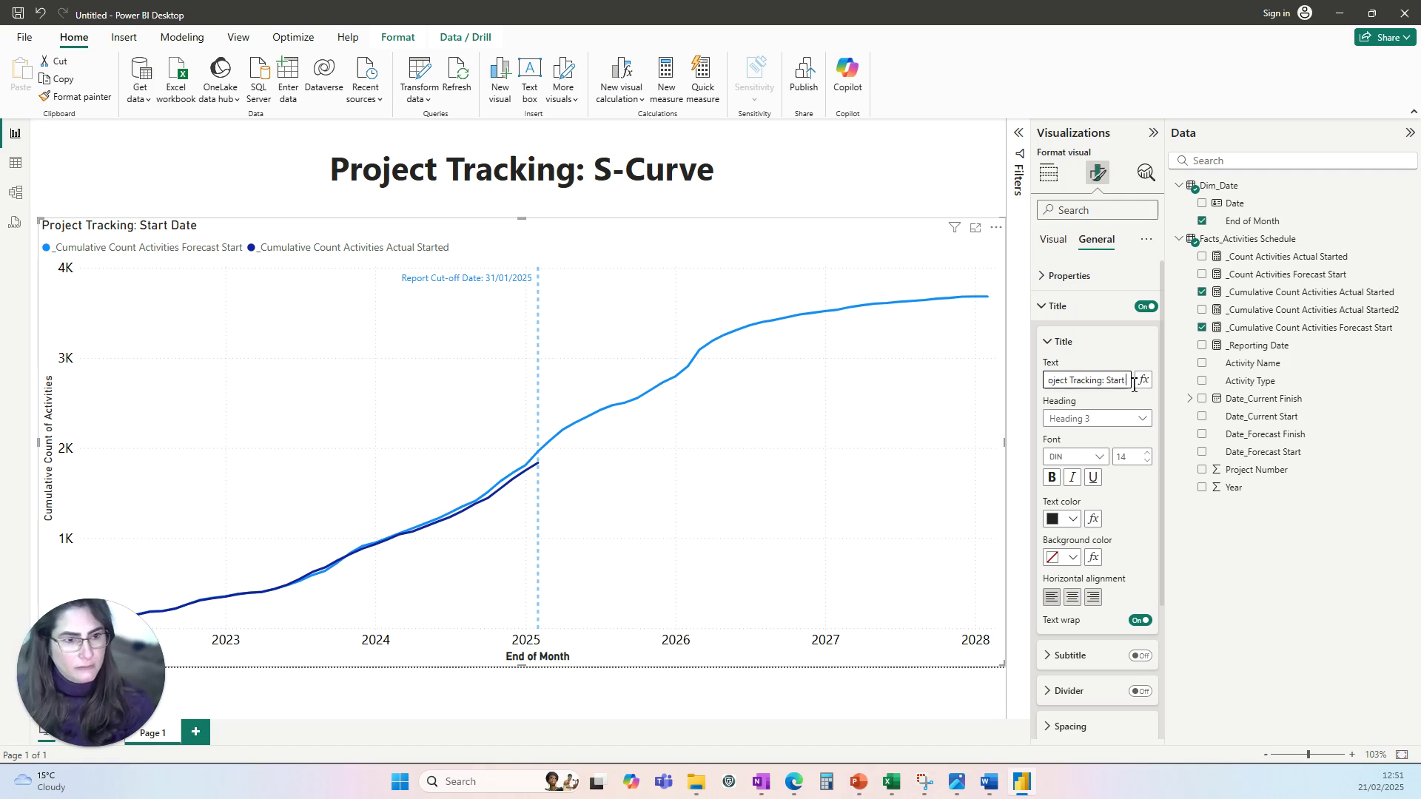
{"action": "key", "text": "BackSpace"}
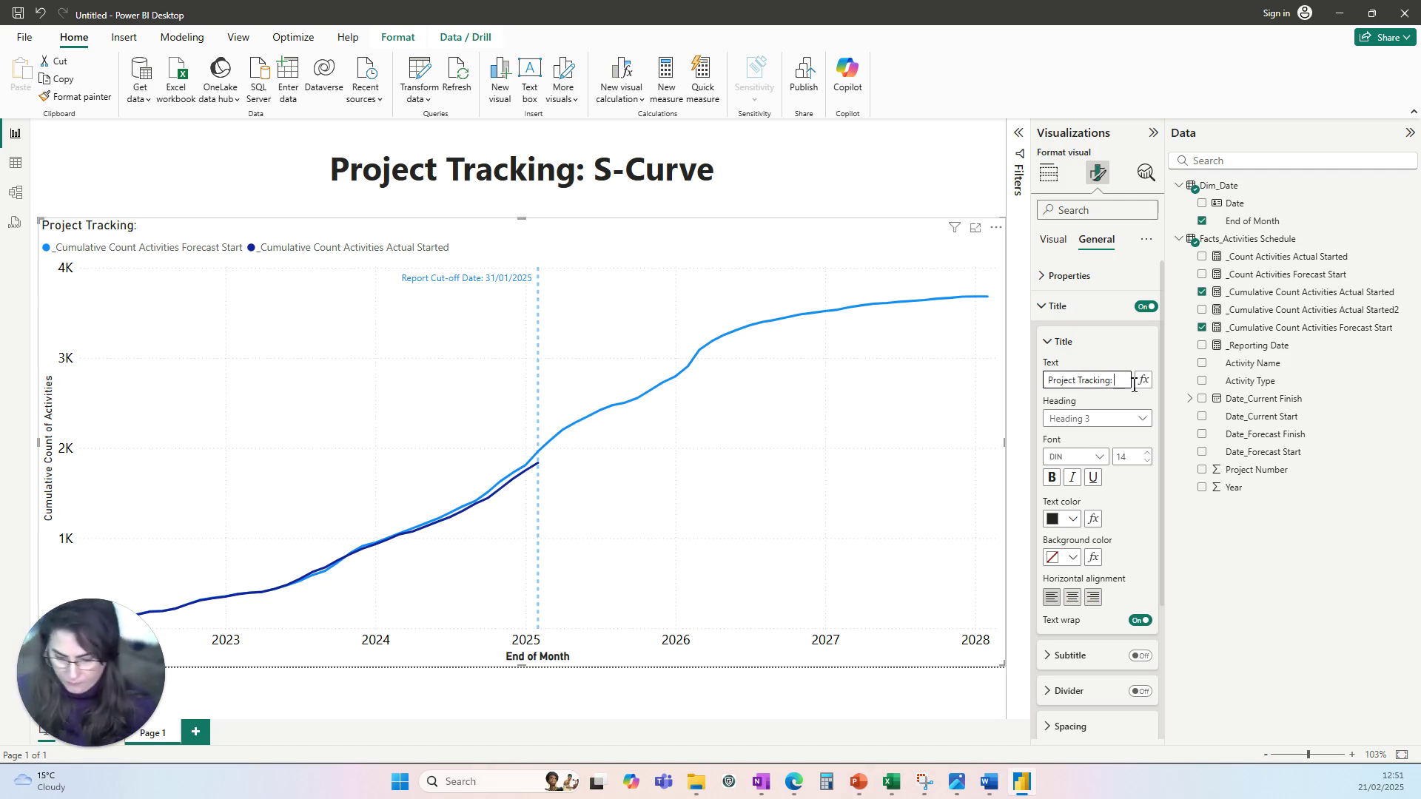
Step: Complete the chart title after "Project Tracking:" with "Forecast Star Date vs Actual Start Date"
{"action": "type", "text": "Forecast Start"}
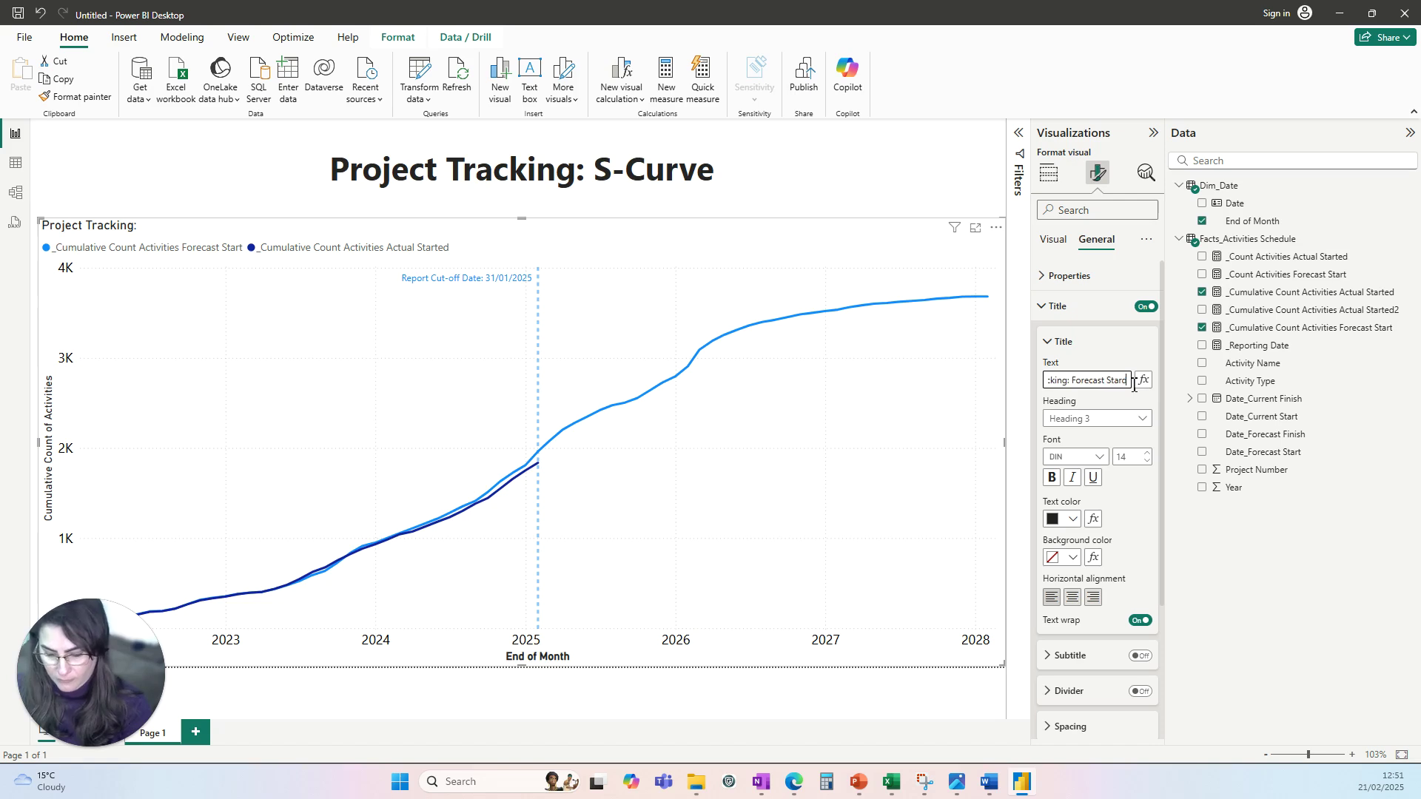
{"action": "key", "text": "BackSpace"}
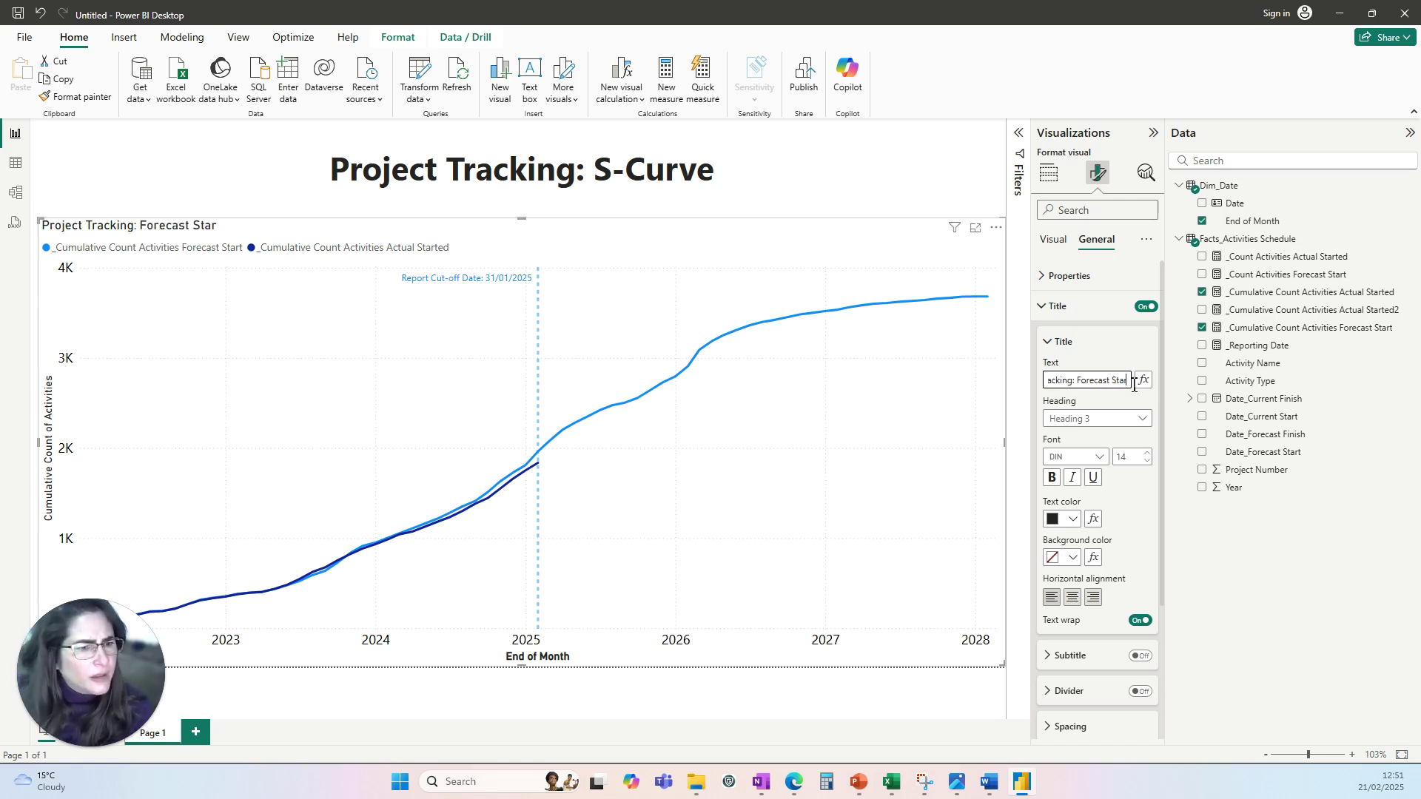
{"action": "type", "text": "Date vs"}
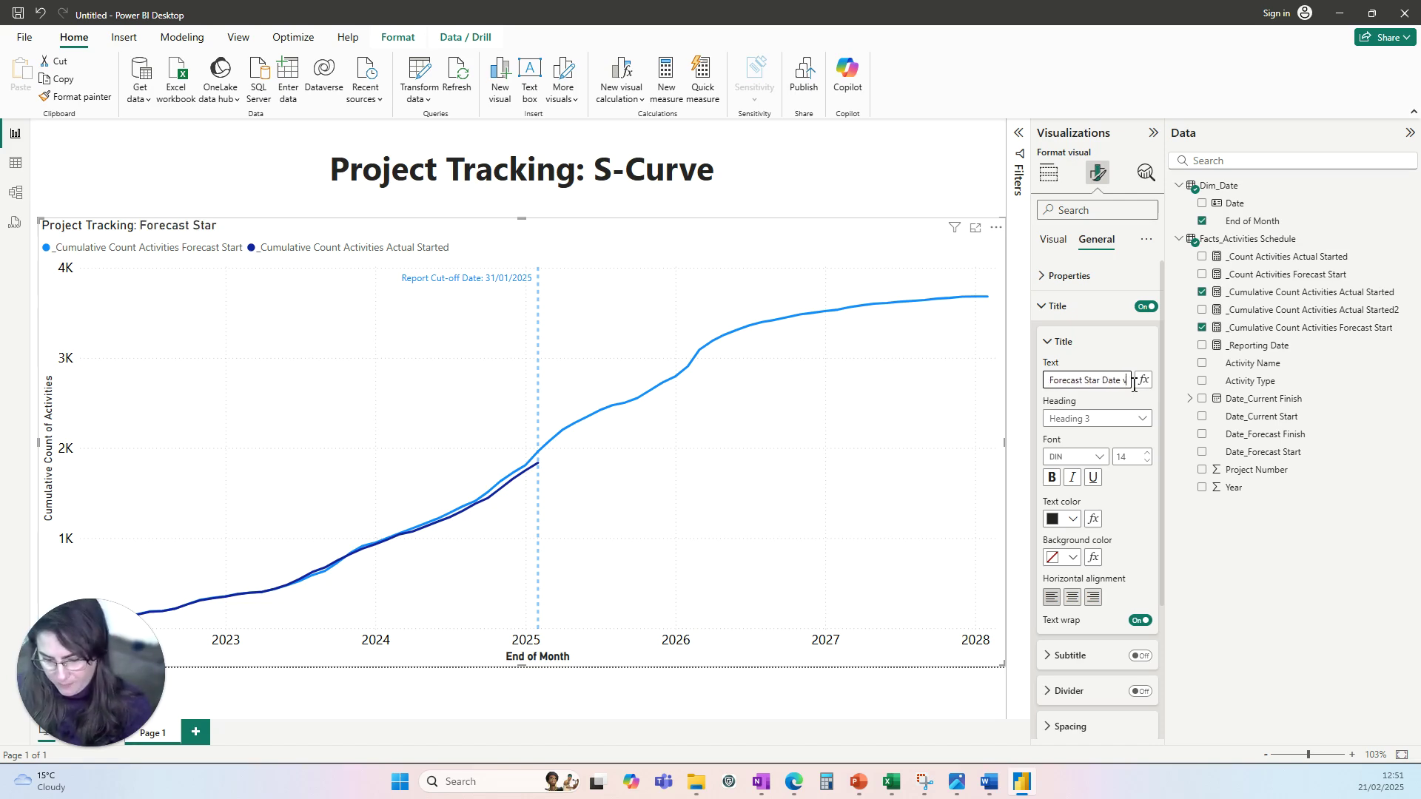
{"action": "type", "text": " Actual"}
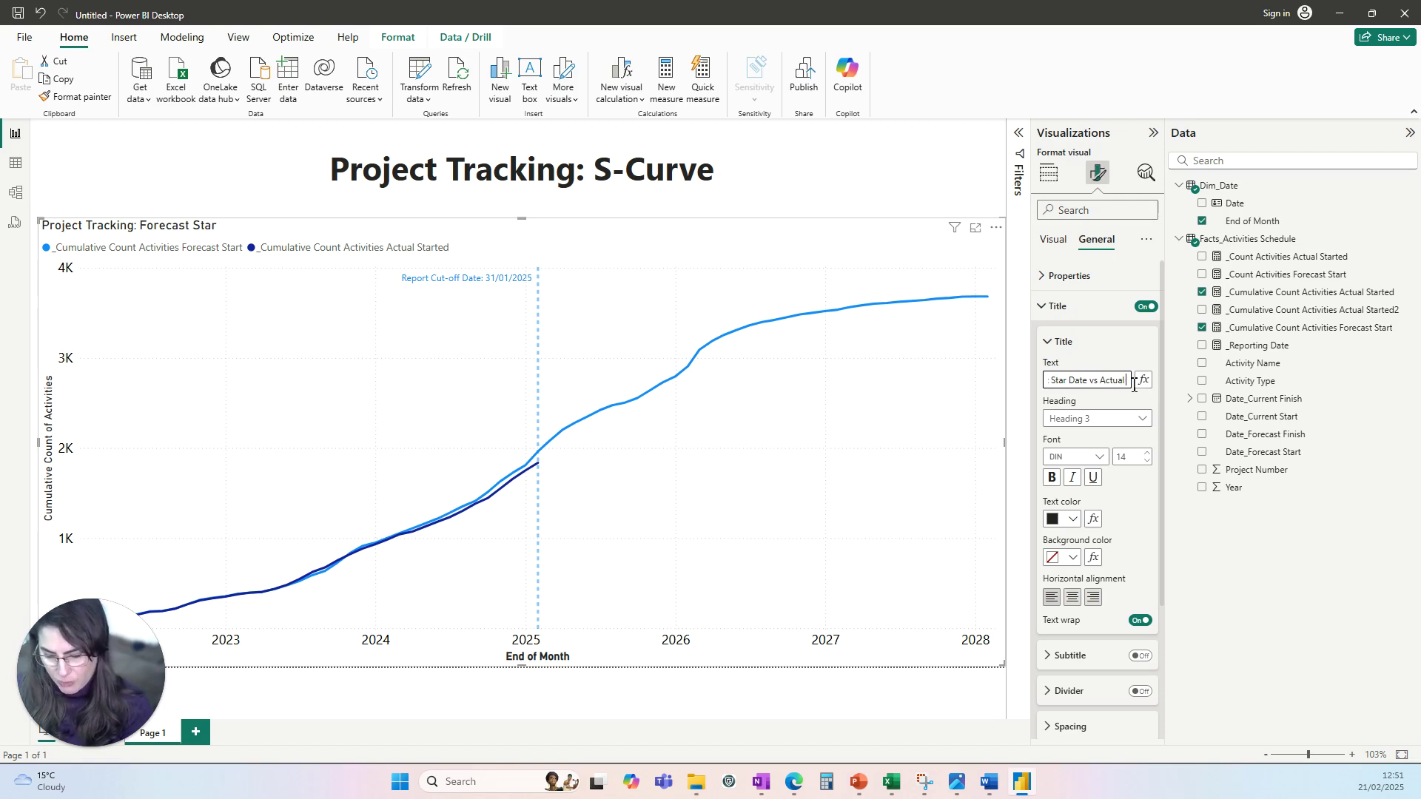
{"action": "type", "text": " Start Date"}
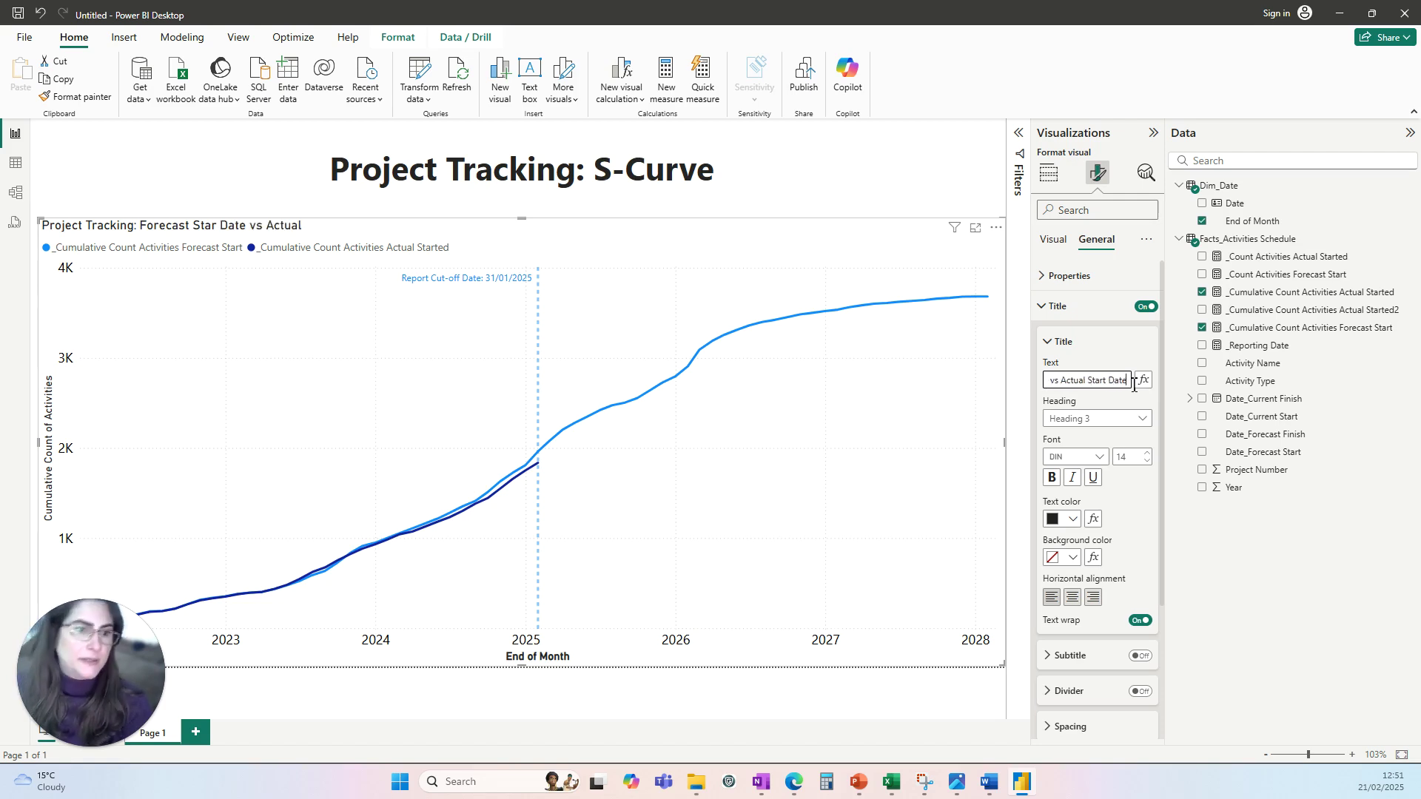
Step: Increase the chart title's font size to 18 and collapse the title settings
{"action": "left_click", "coordinate": [1148, 453]}
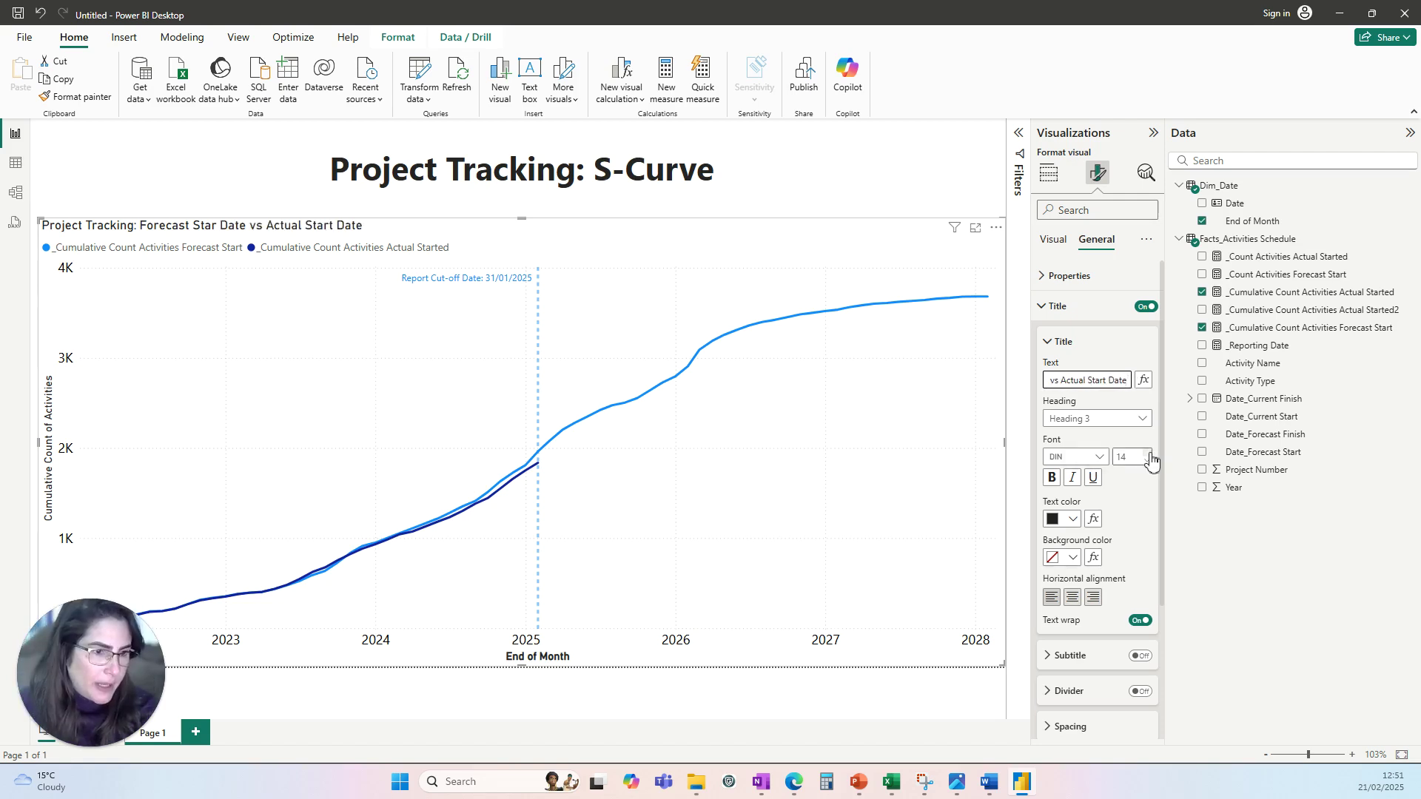
{"action": "left_click", "coordinate": [1147, 453]}
{"action": "left_click", "coordinate": [1147, 452]}
{"action": "left_click", "coordinate": [1148, 454]}
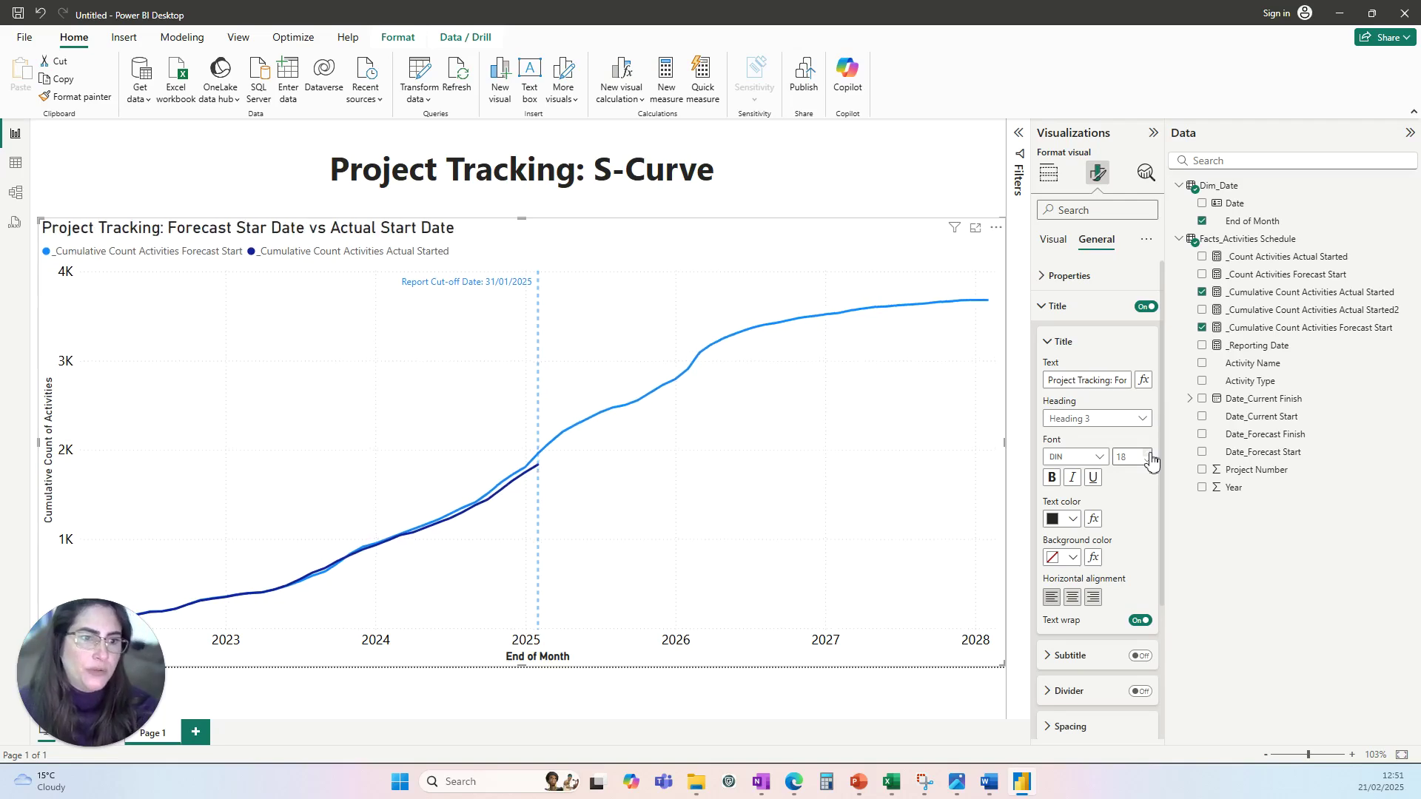
{"action": "left_click", "coordinate": [1067, 311]}
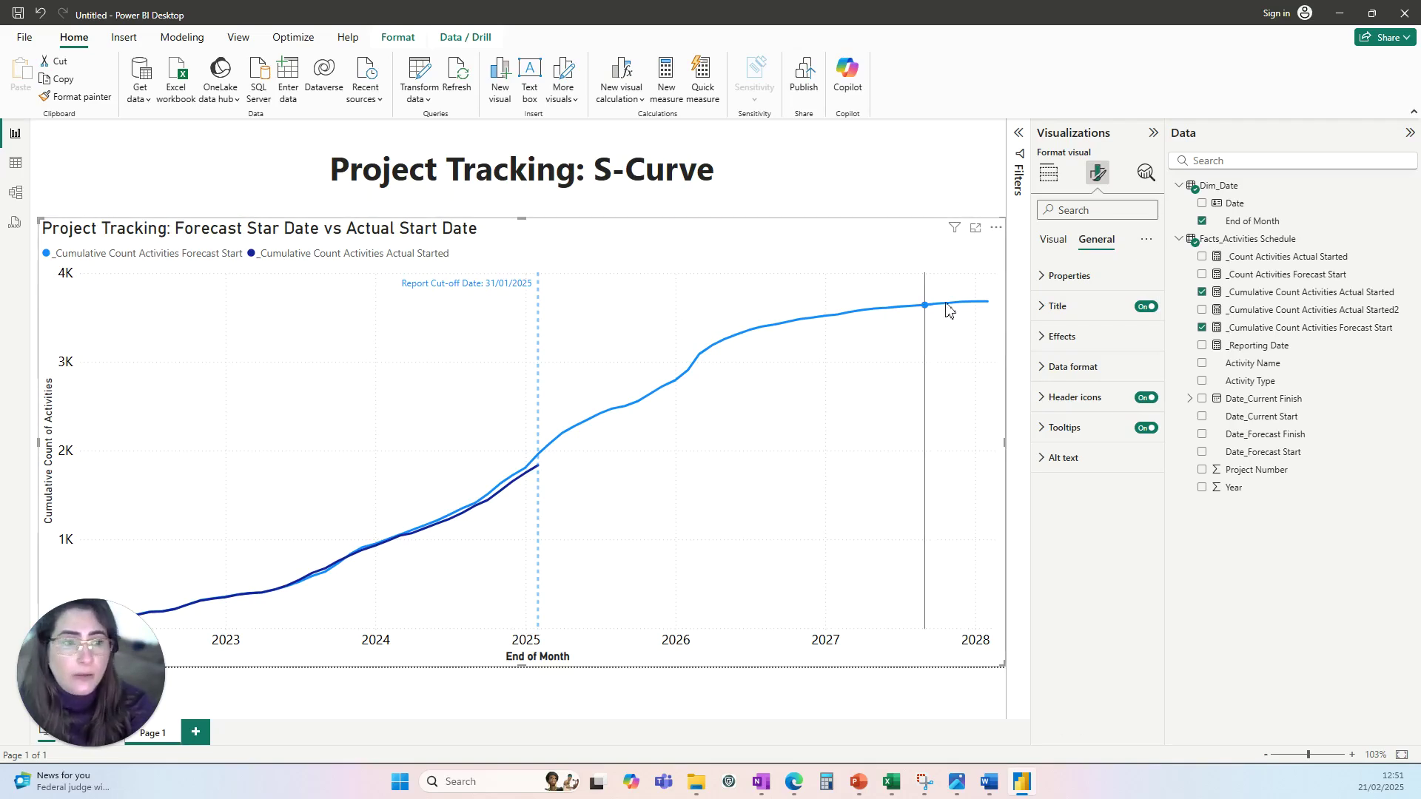
Step: Format the chart's legend text with font size 13 and black colour
{"action": "left_click", "coordinate": [1061, 246]}
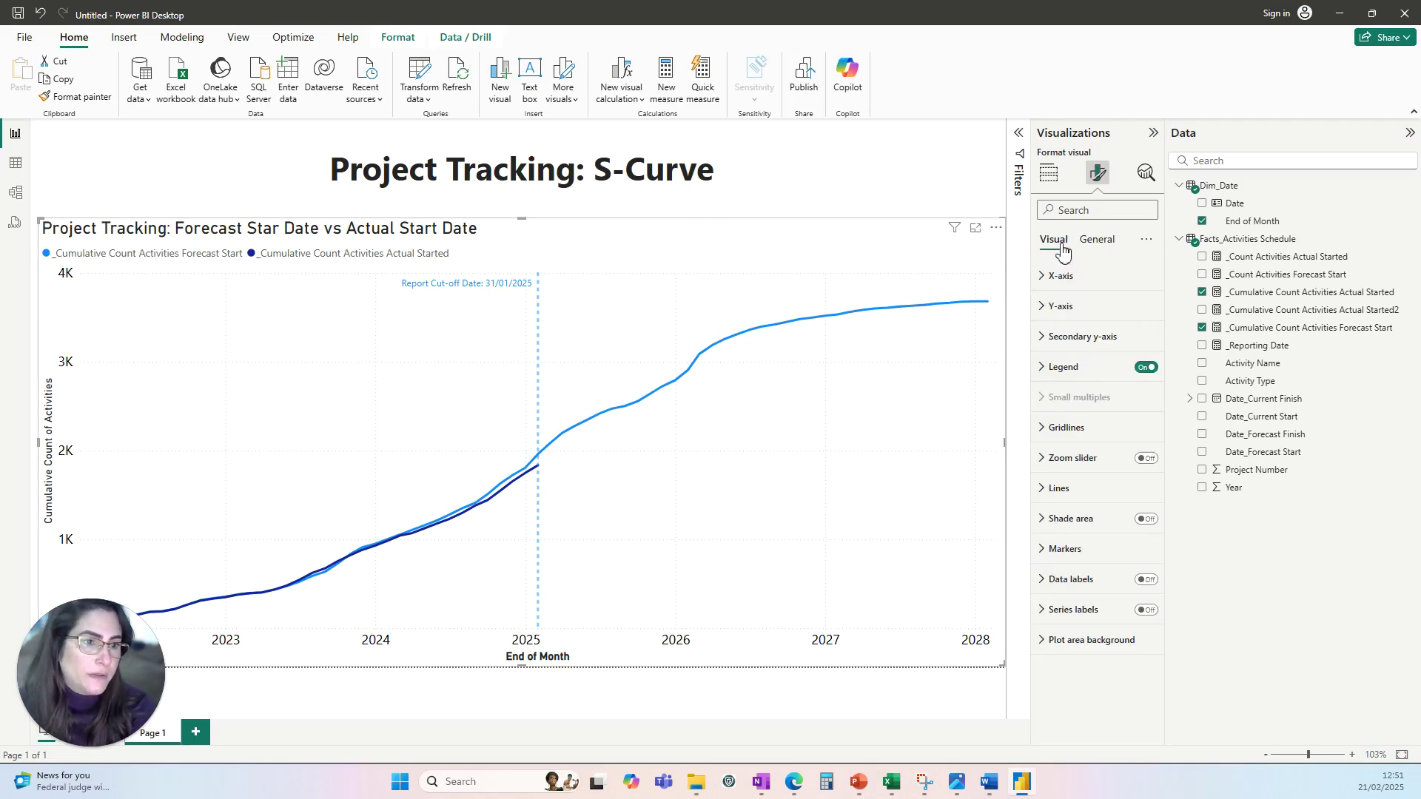
{"action": "left_click", "coordinate": [1050, 368]}
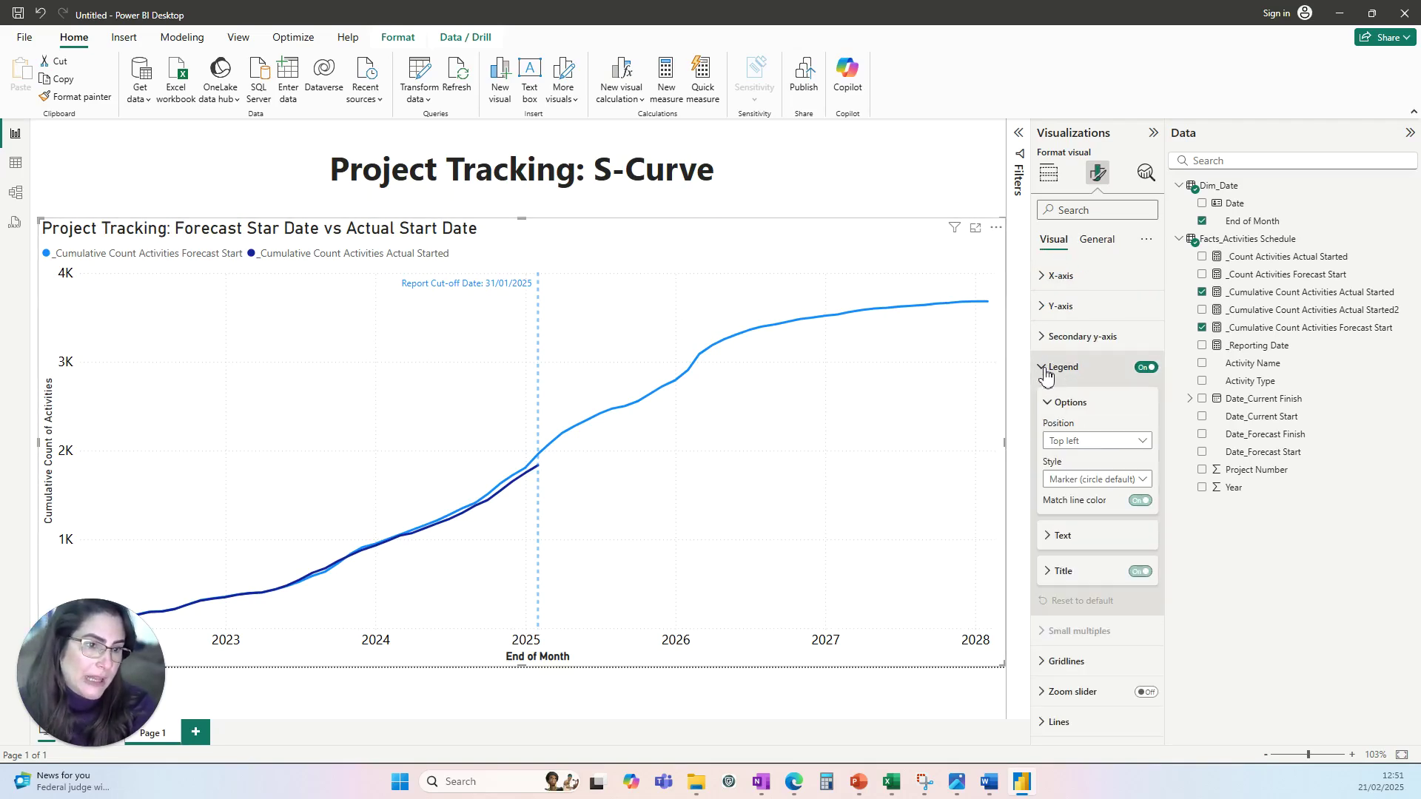
{"action": "left_click", "coordinate": [1058, 538]}
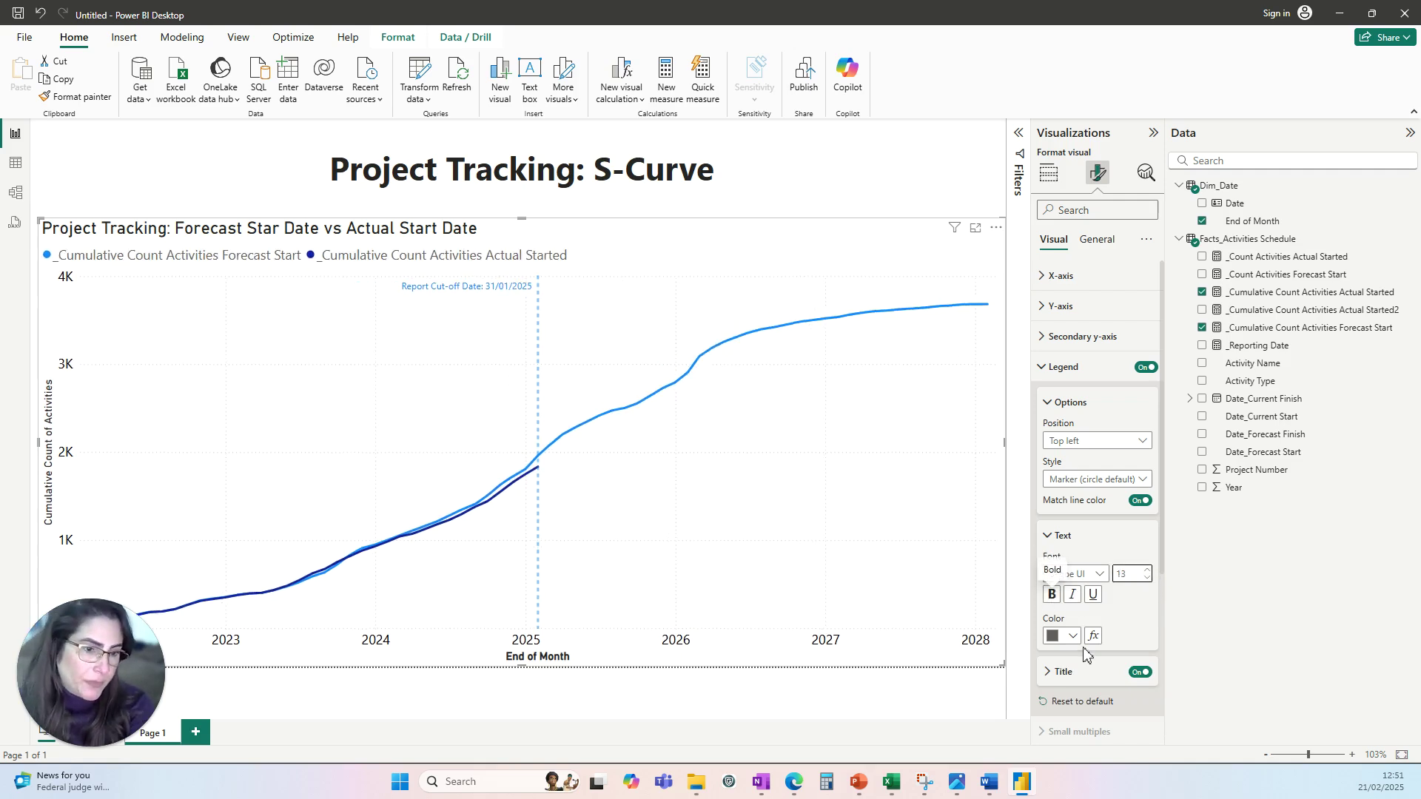
{"action": "left_click", "coordinate": [1073, 636]}
{"action": "left_click", "coordinate": [1064, 576]}
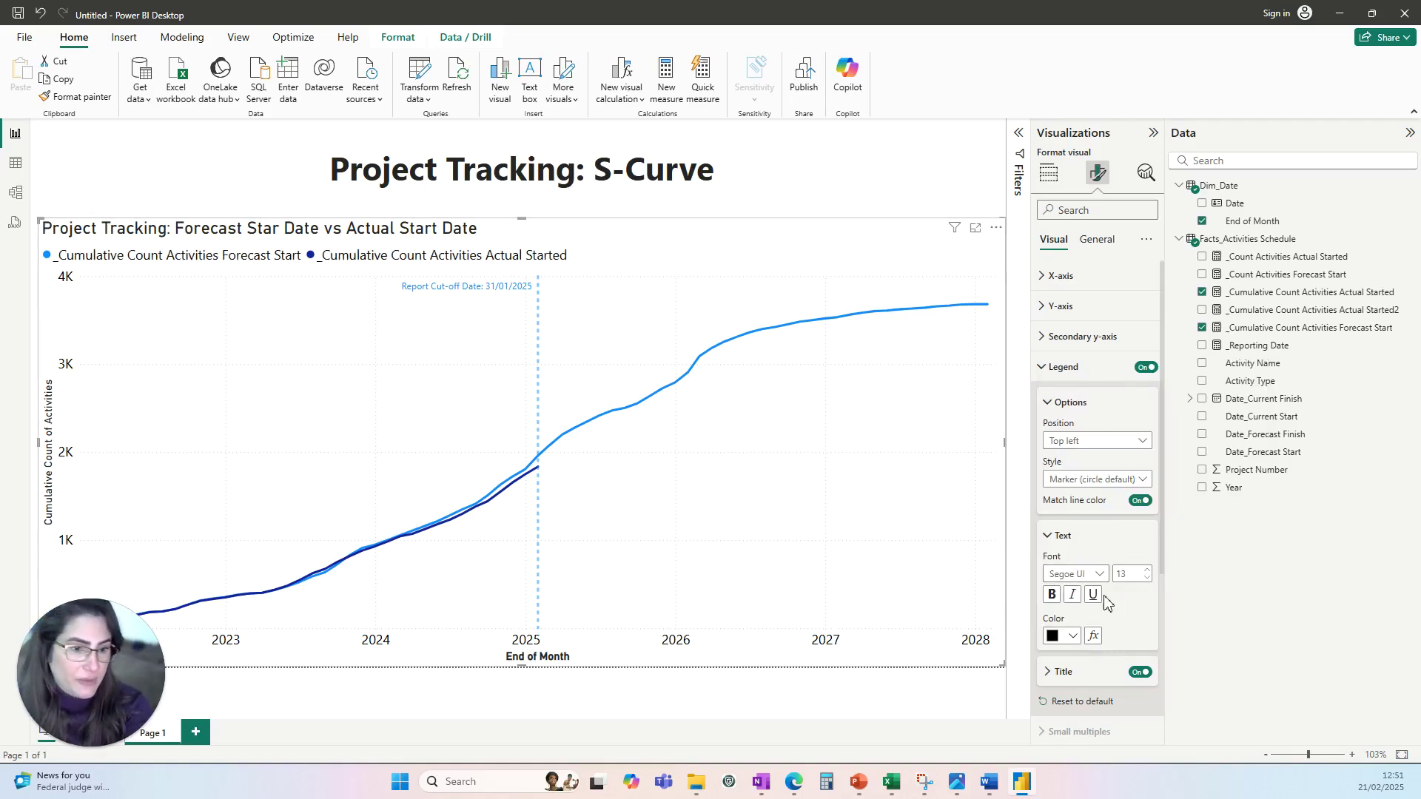
{"action": "scroll", "coordinate": [1095, 602], "scroll_direction": "down", "scroll_amount": 1}
Step: Rename the cumulative forecast start series on the chart's y-axis as "Forecast Start"
{"action": "left_click", "coordinate": [1048, 172]}
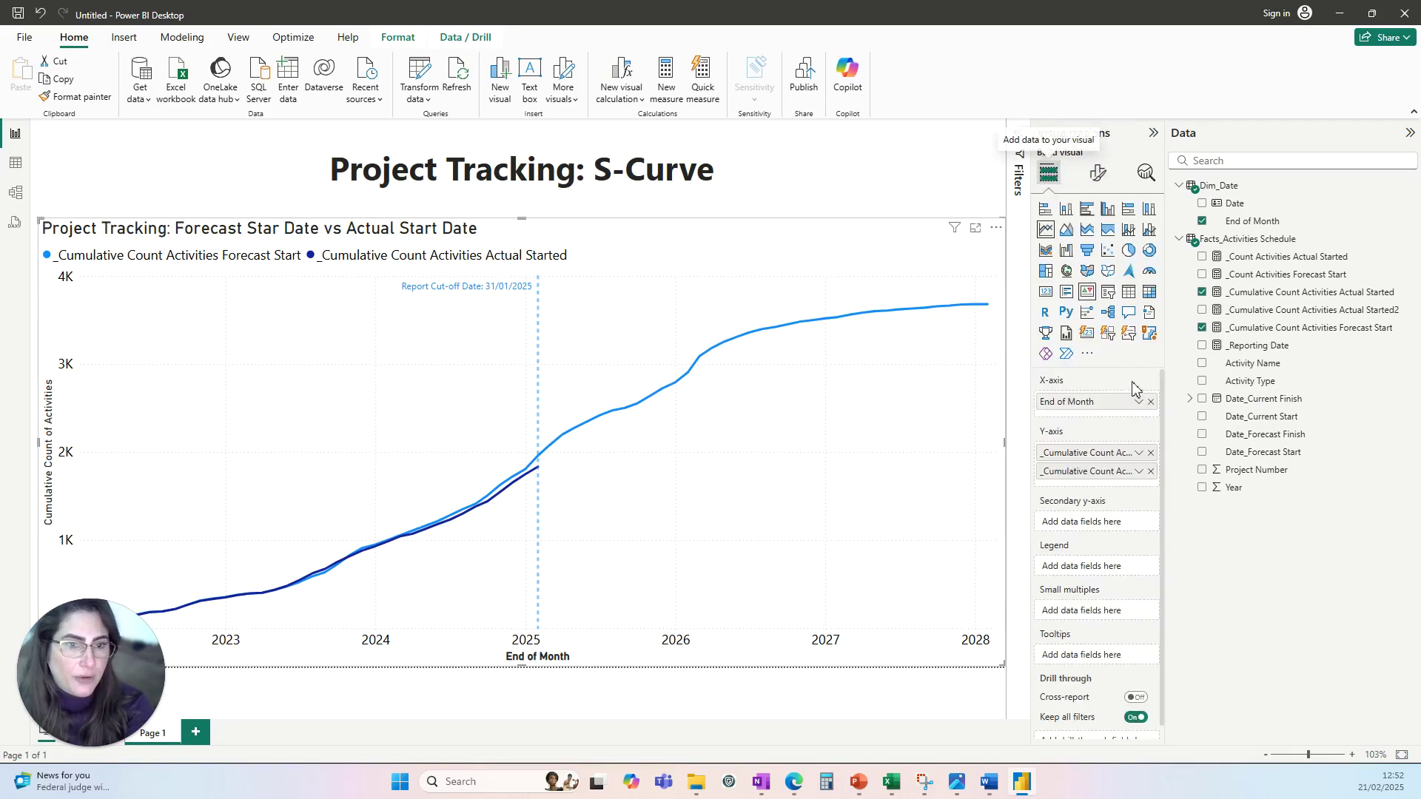
{"action": "double_click", "coordinate": [1084, 455]}
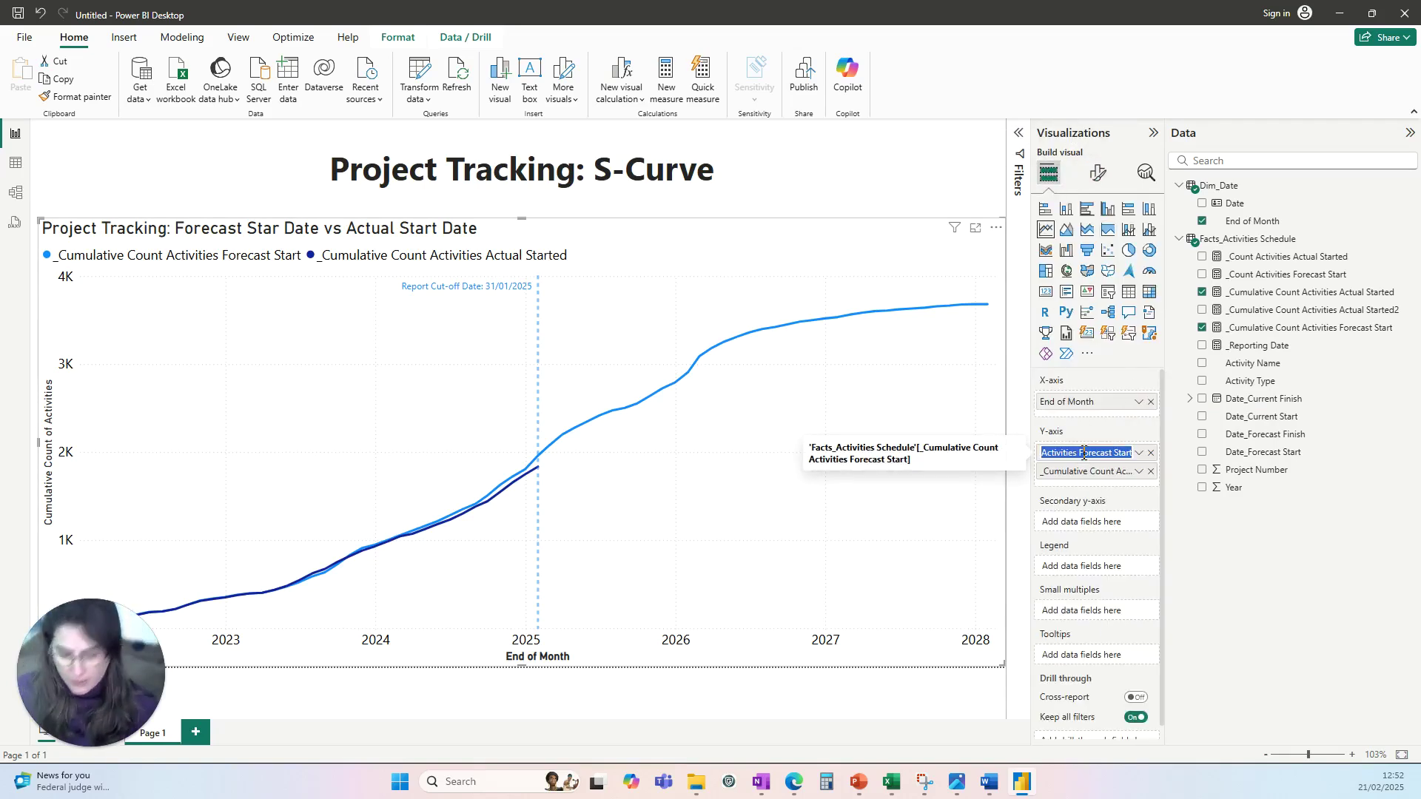
{"action": "type", "text": "Forecast Start"}
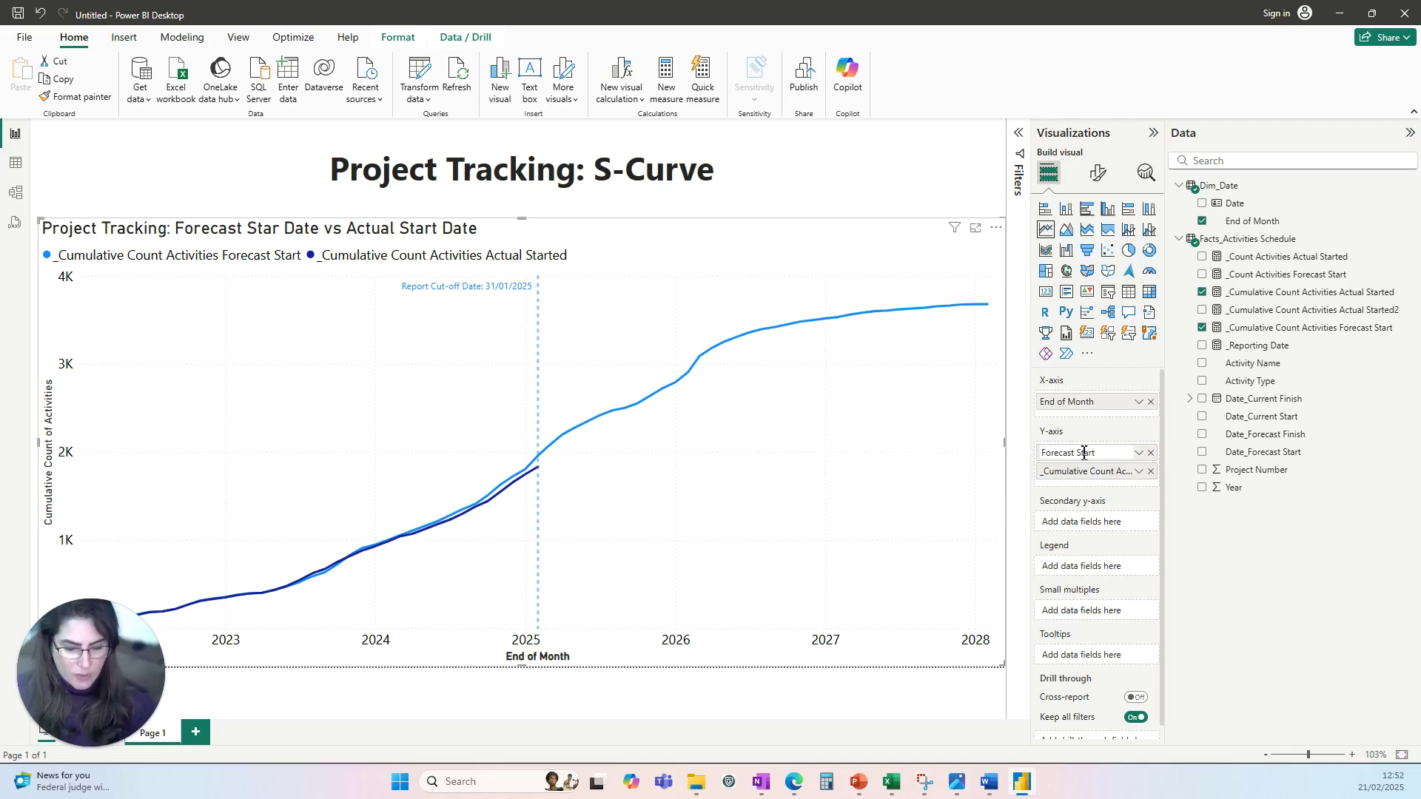
{"action": "key", "text": "Return"}
Step: Rename the cumulative actual started series on the chart's y-axis as "Actual Started"
{"action": "double_click", "coordinate": [1073, 469]}
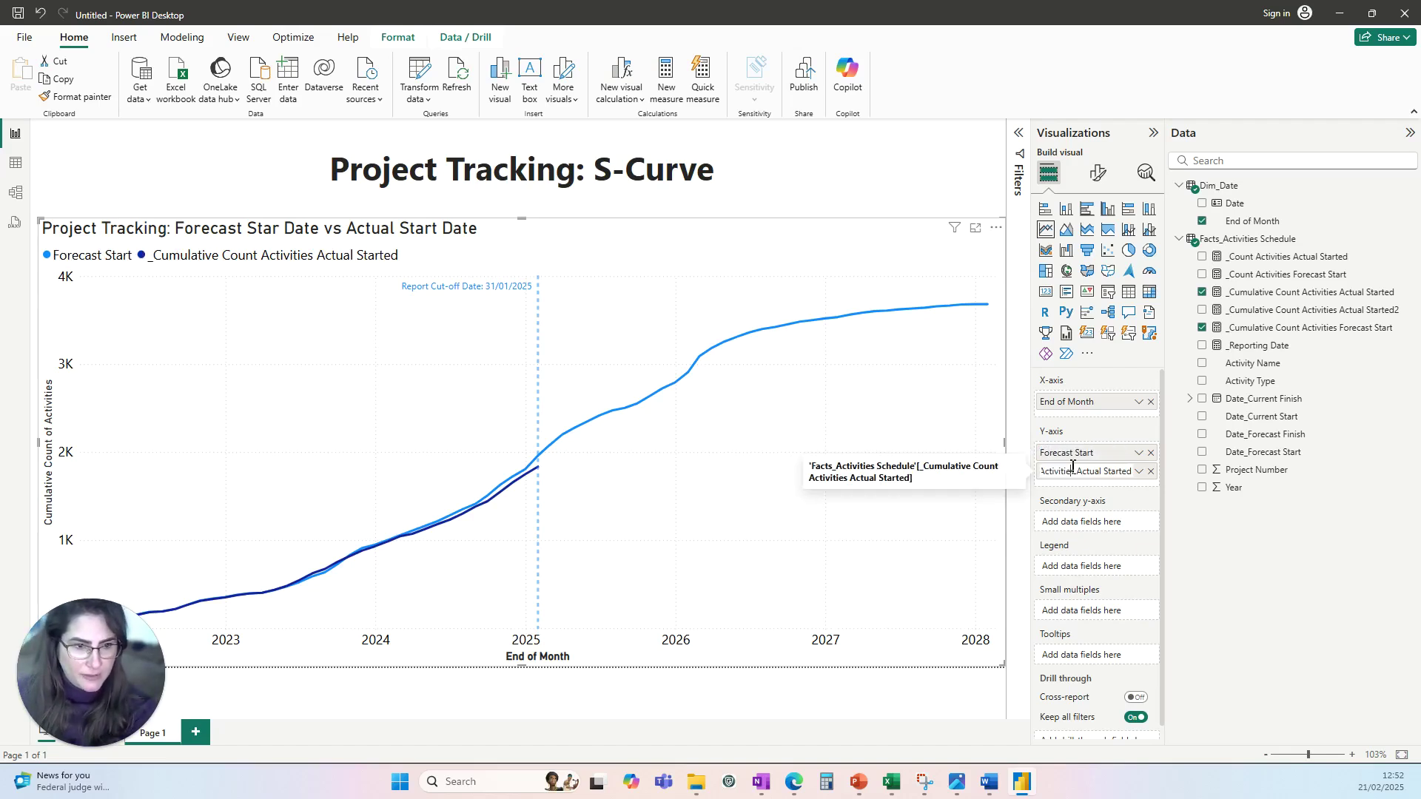
{"action": "triple_click", "coordinate": [1072, 469]}
{"action": "type", "text": "Ac"}
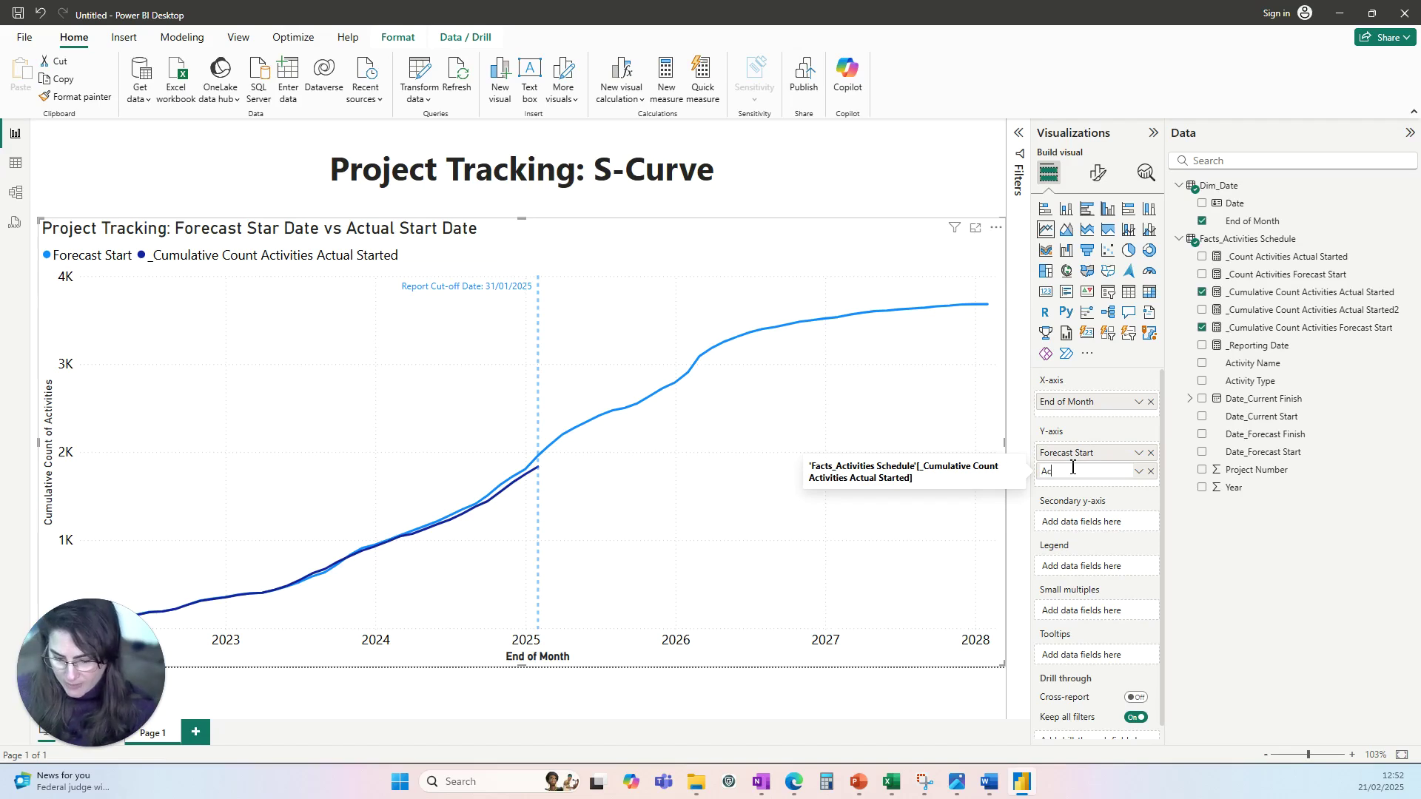
{"action": "type", "text": "tual Start"}
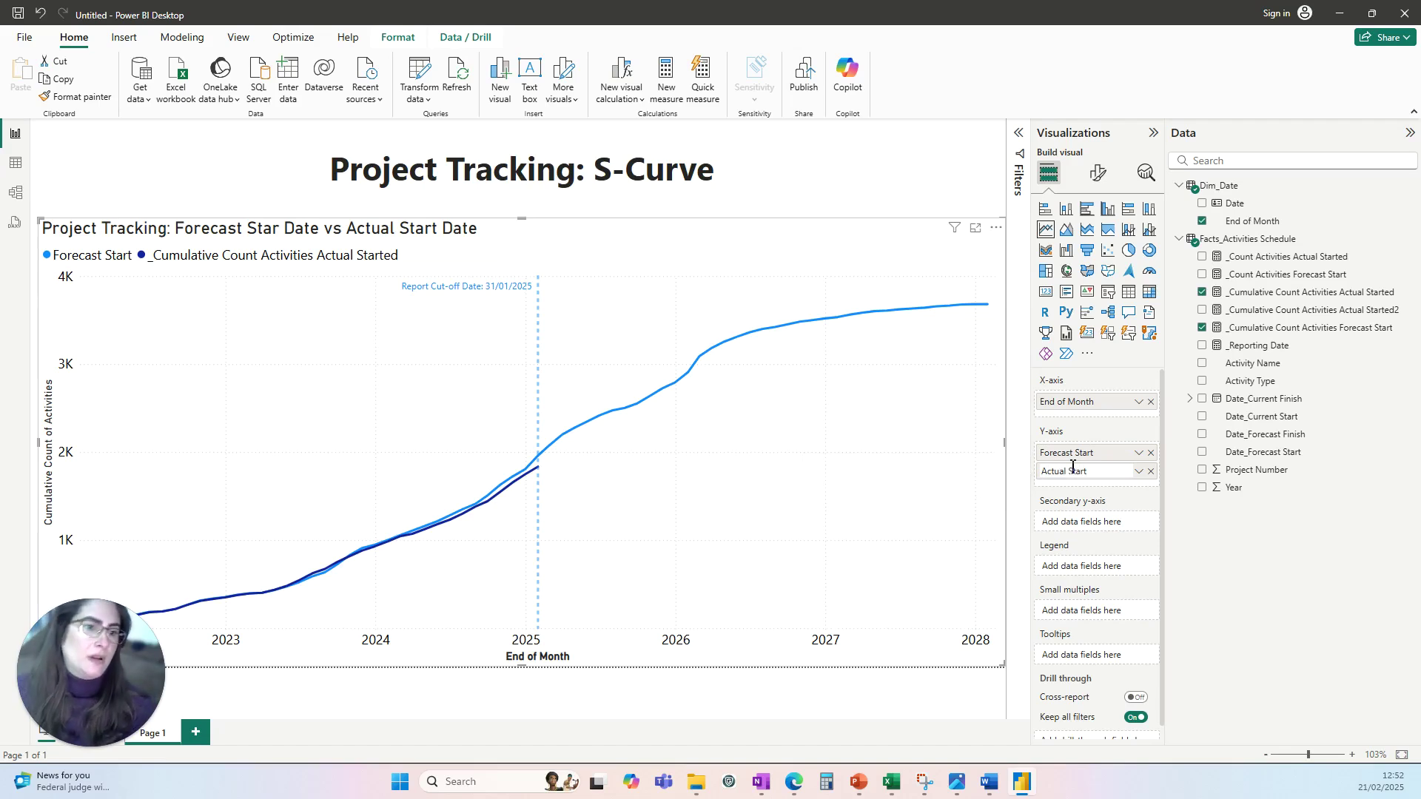
{"action": "type", "text": "e"}
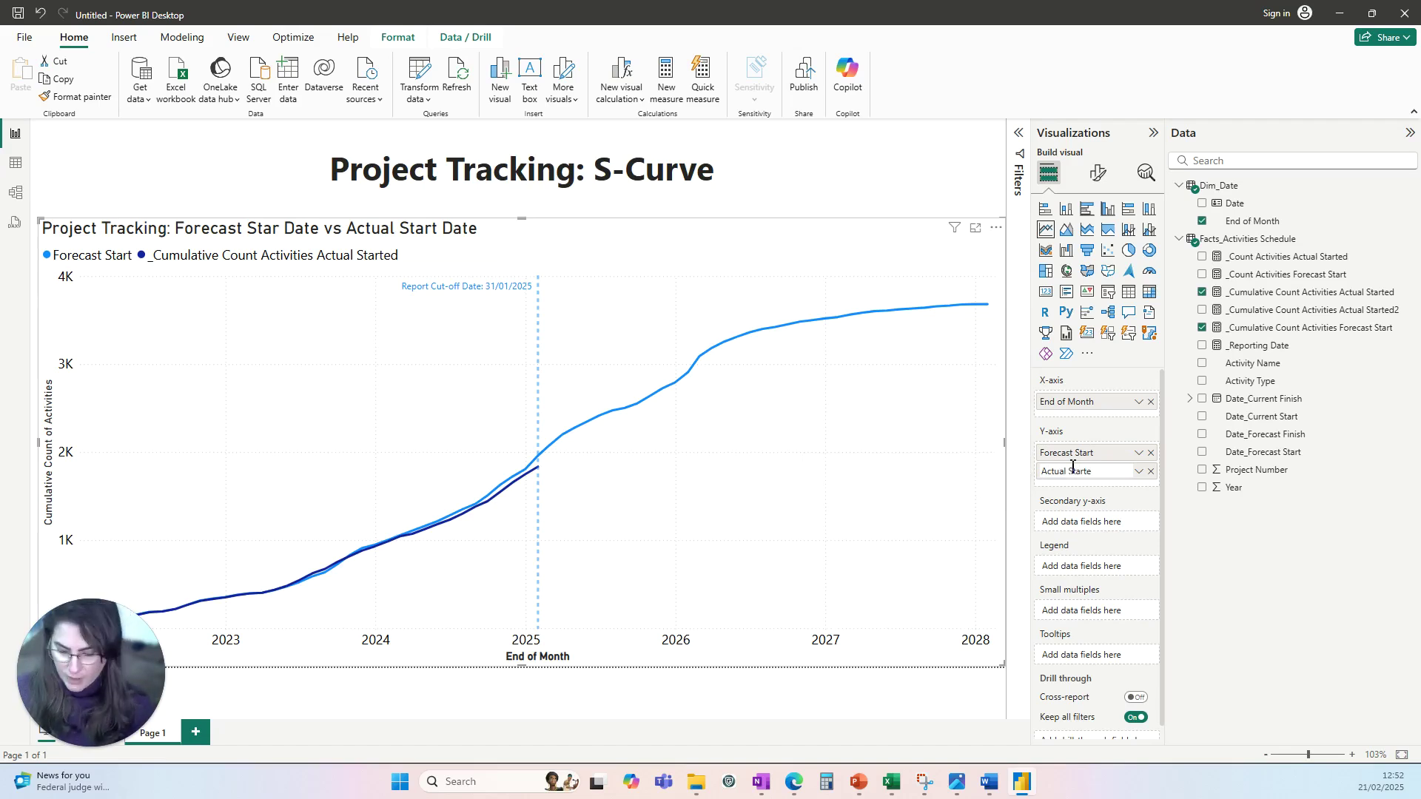
{"action": "type", "text": "d"}
{"action": "key", "text": "Return"}
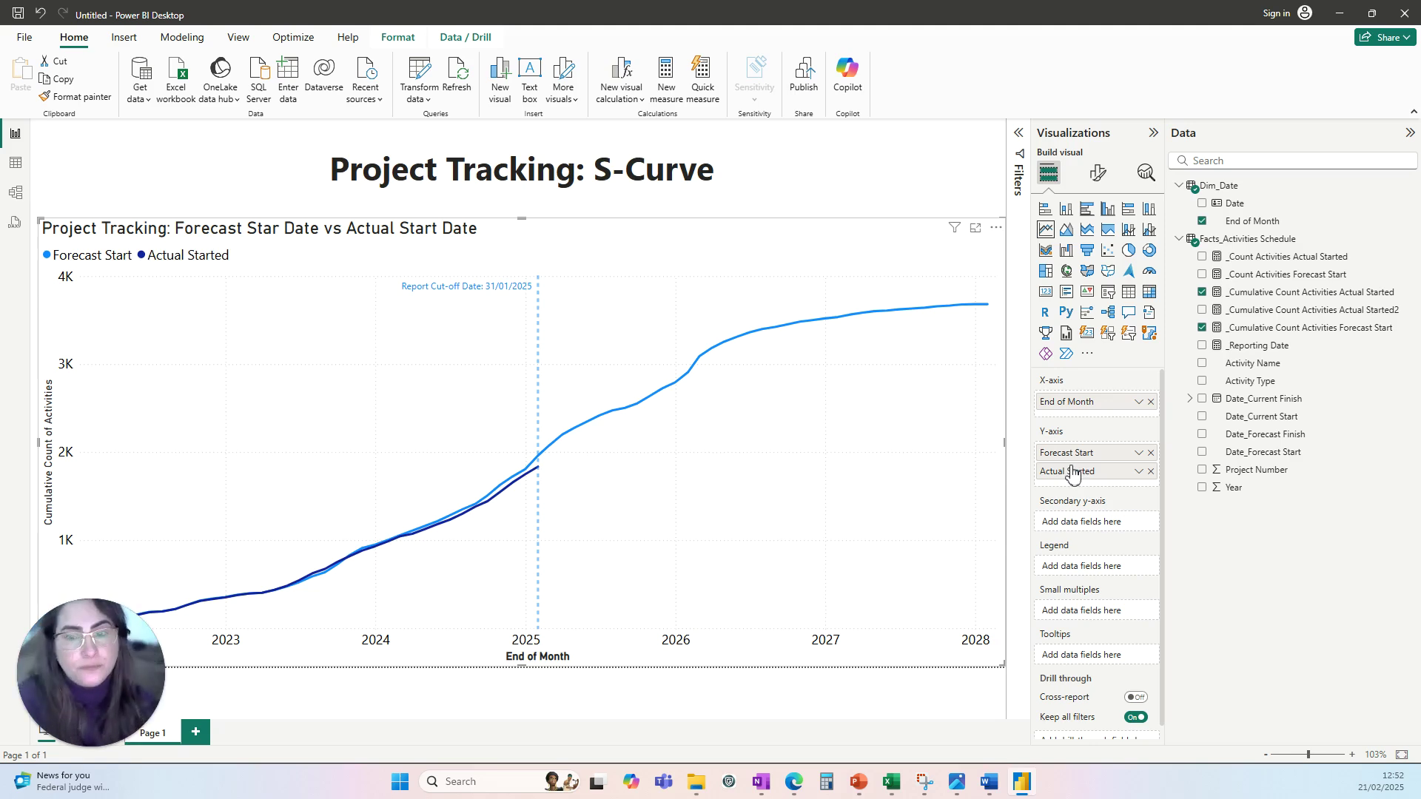
Step: Give the chart's legend the title "Series:" and set its position to Top center
{"action": "left_click", "coordinate": [1101, 179]}
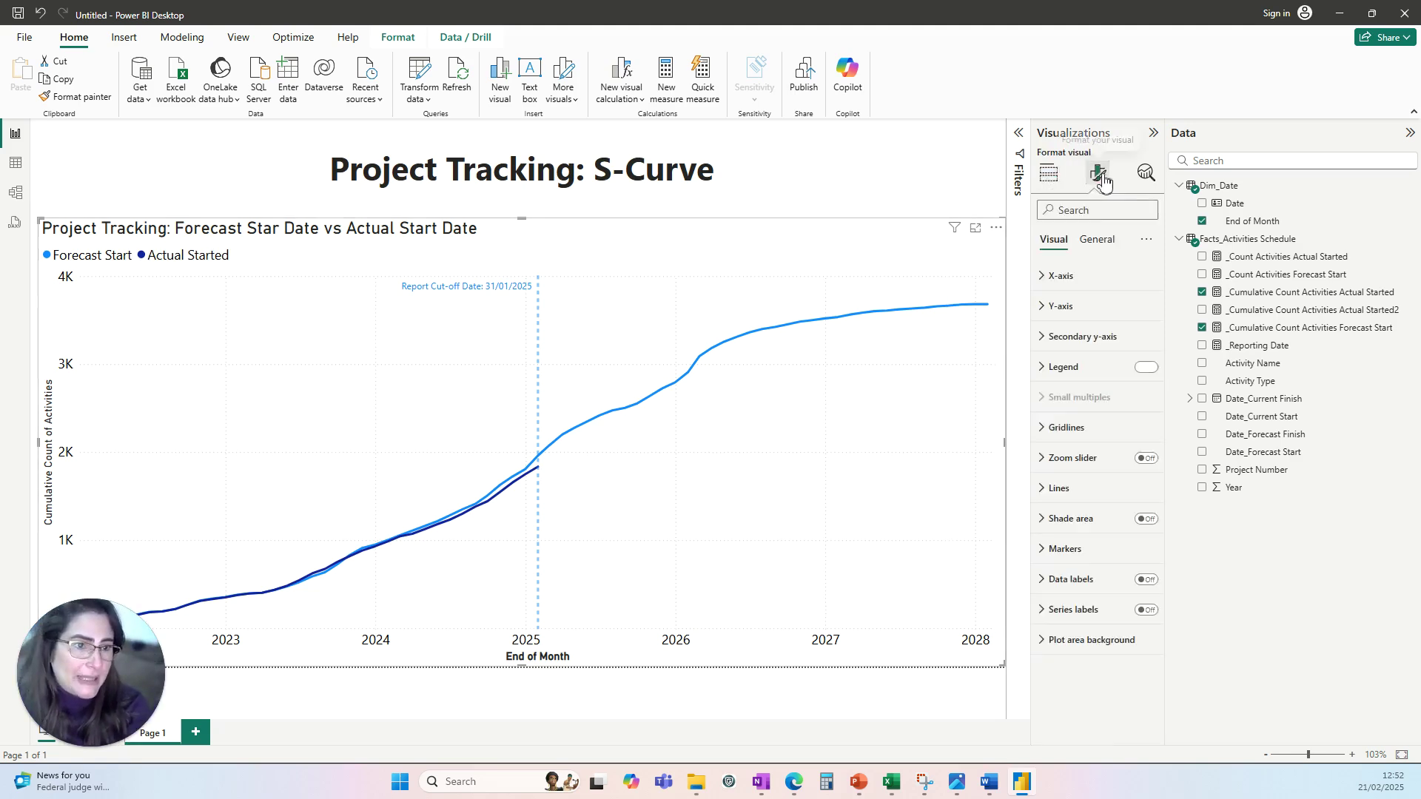
{"action": "left_click", "coordinate": [1045, 367]}
{"action": "left_click", "coordinate": [1048, 581]}
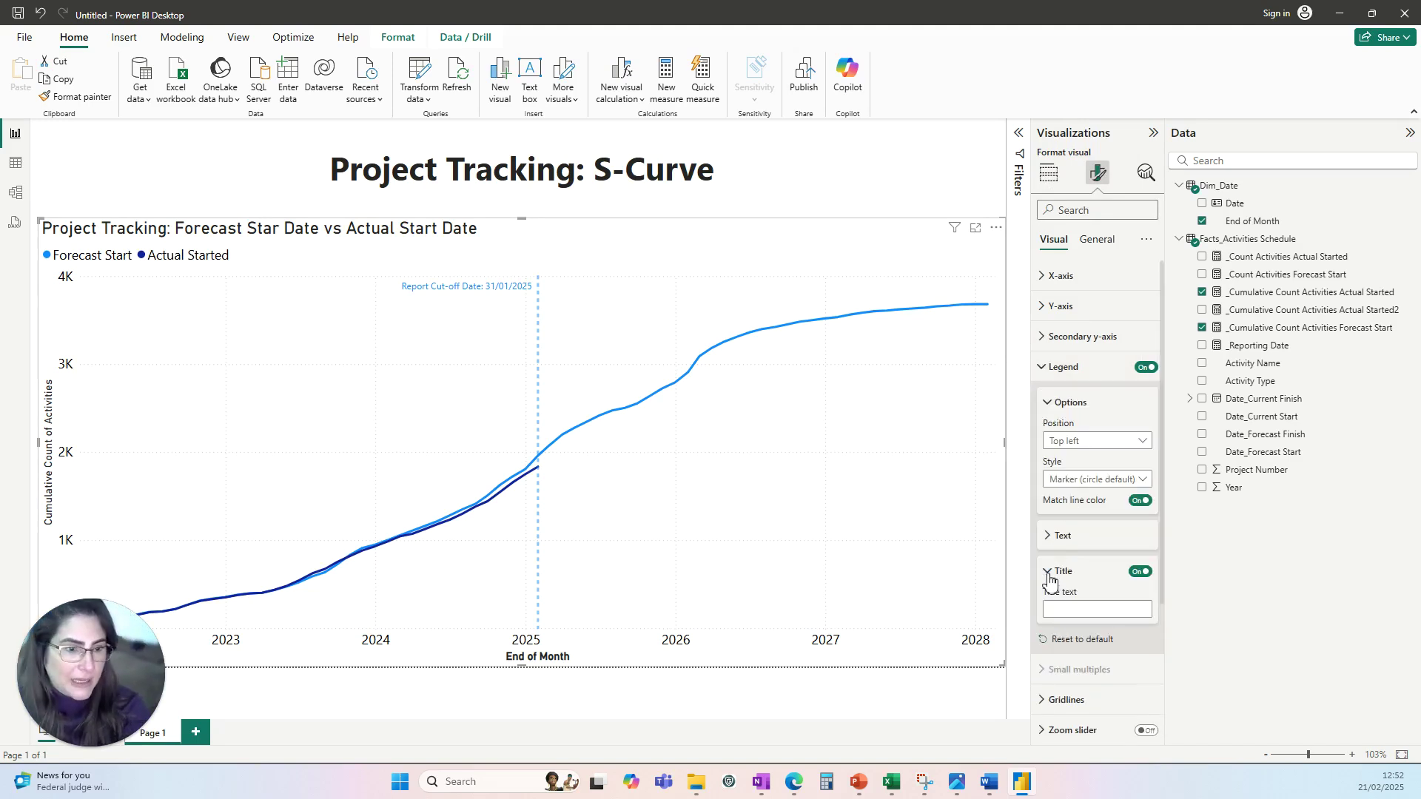
{"action": "left_click", "coordinate": [1057, 611]}
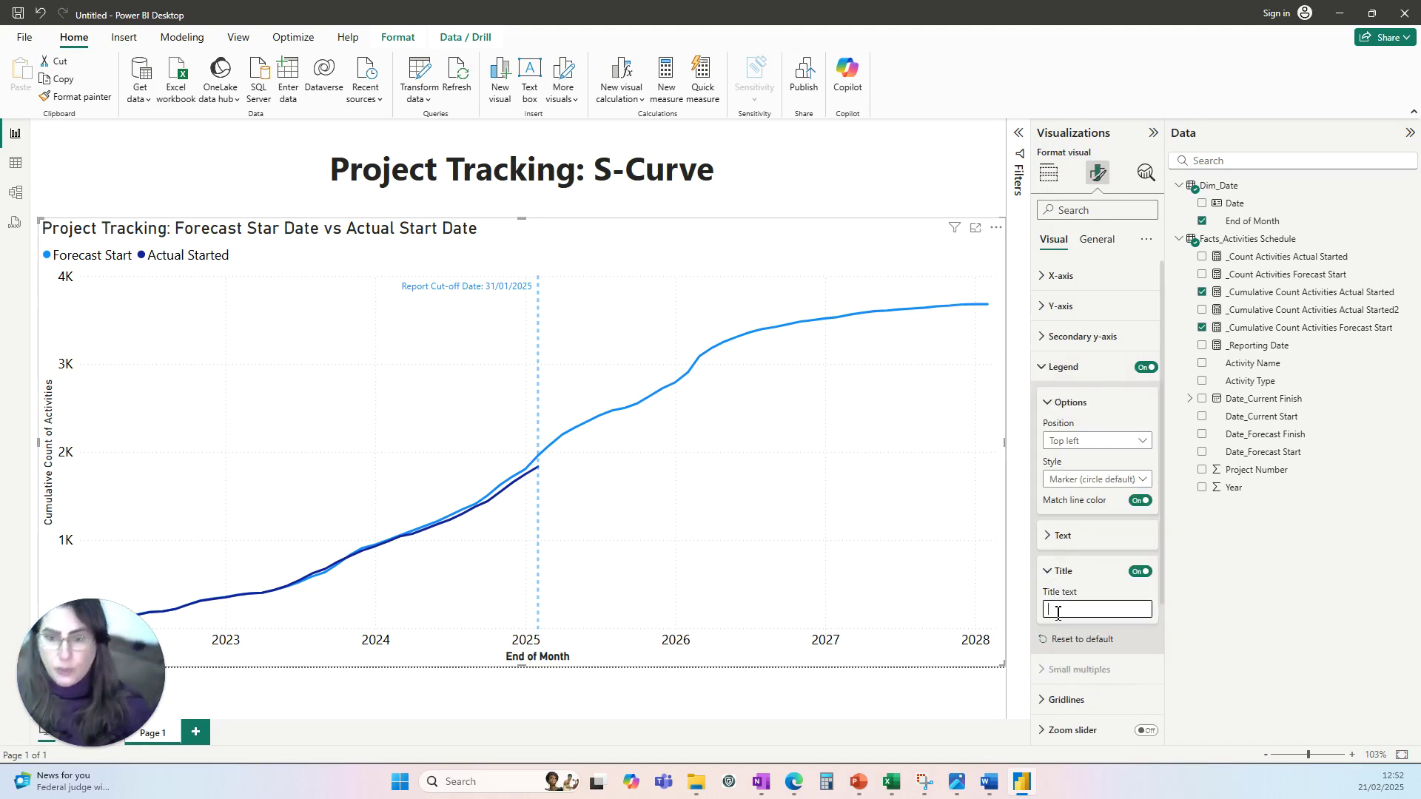
{"action": "type", "text": "Series:"}
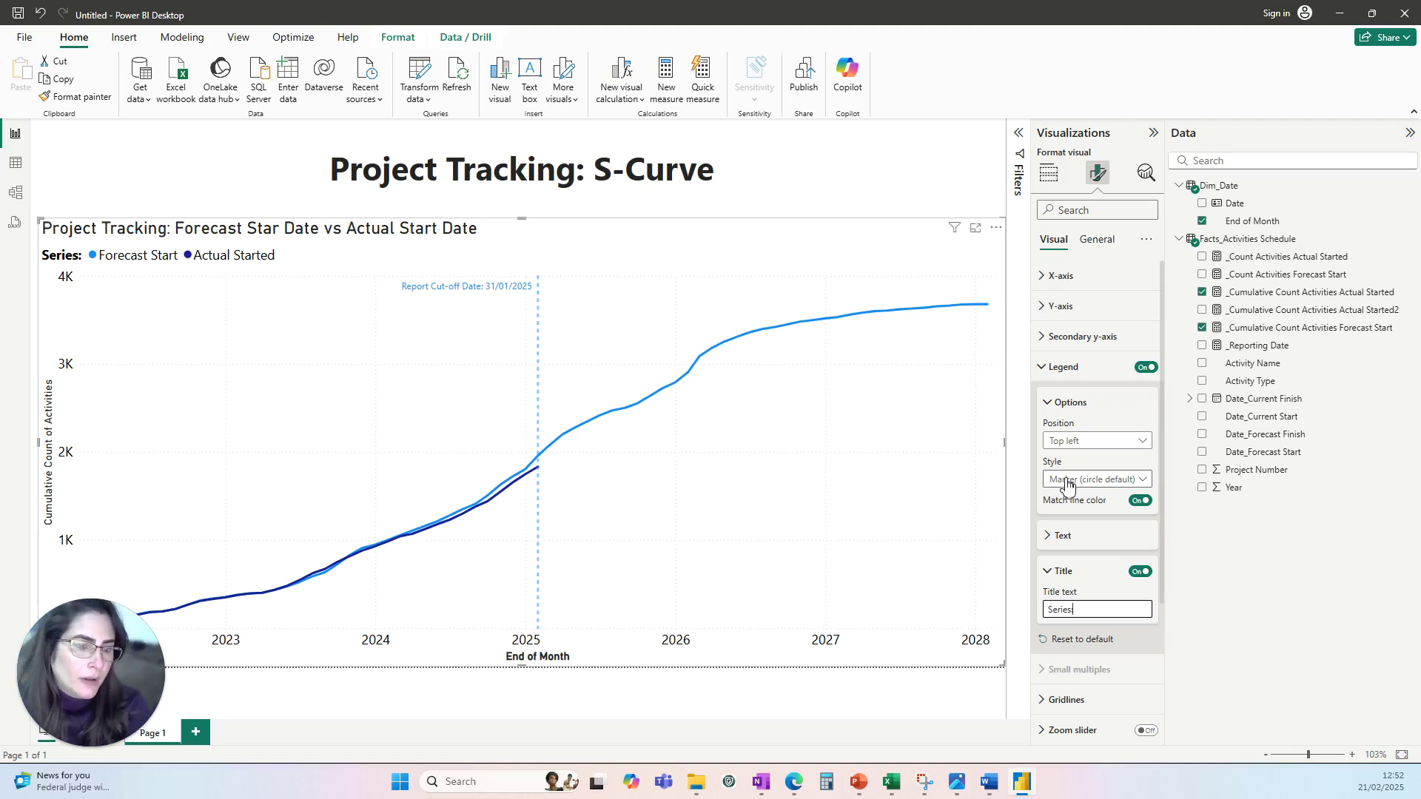
{"action": "left_click", "coordinate": [1073, 442]}
{"action": "left_click", "coordinate": [1082, 479]}
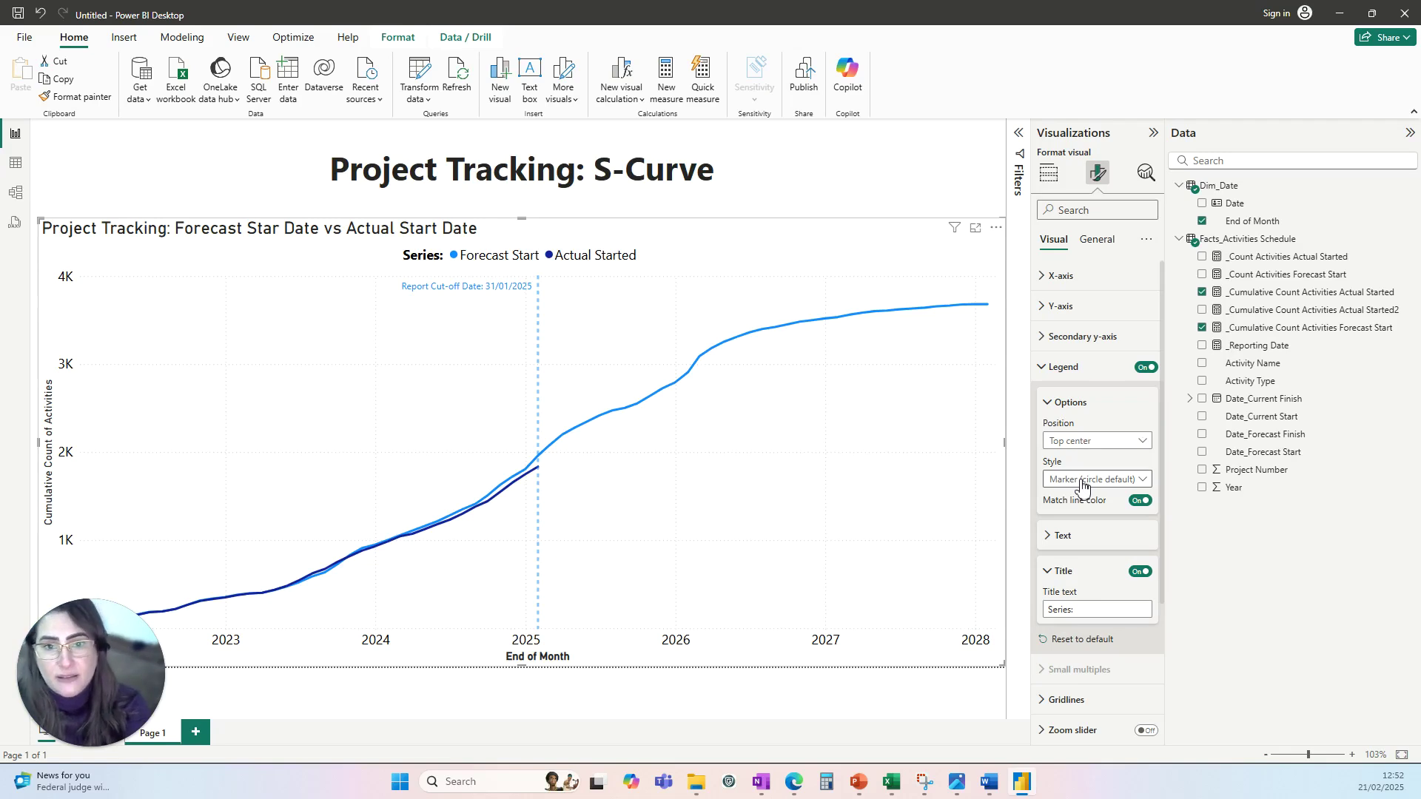
{"action": "left_click", "coordinate": [1045, 373]}
Step: Align the chart title to the center and collapse the title settings
{"action": "left_click", "coordinate": [1098, 240]}
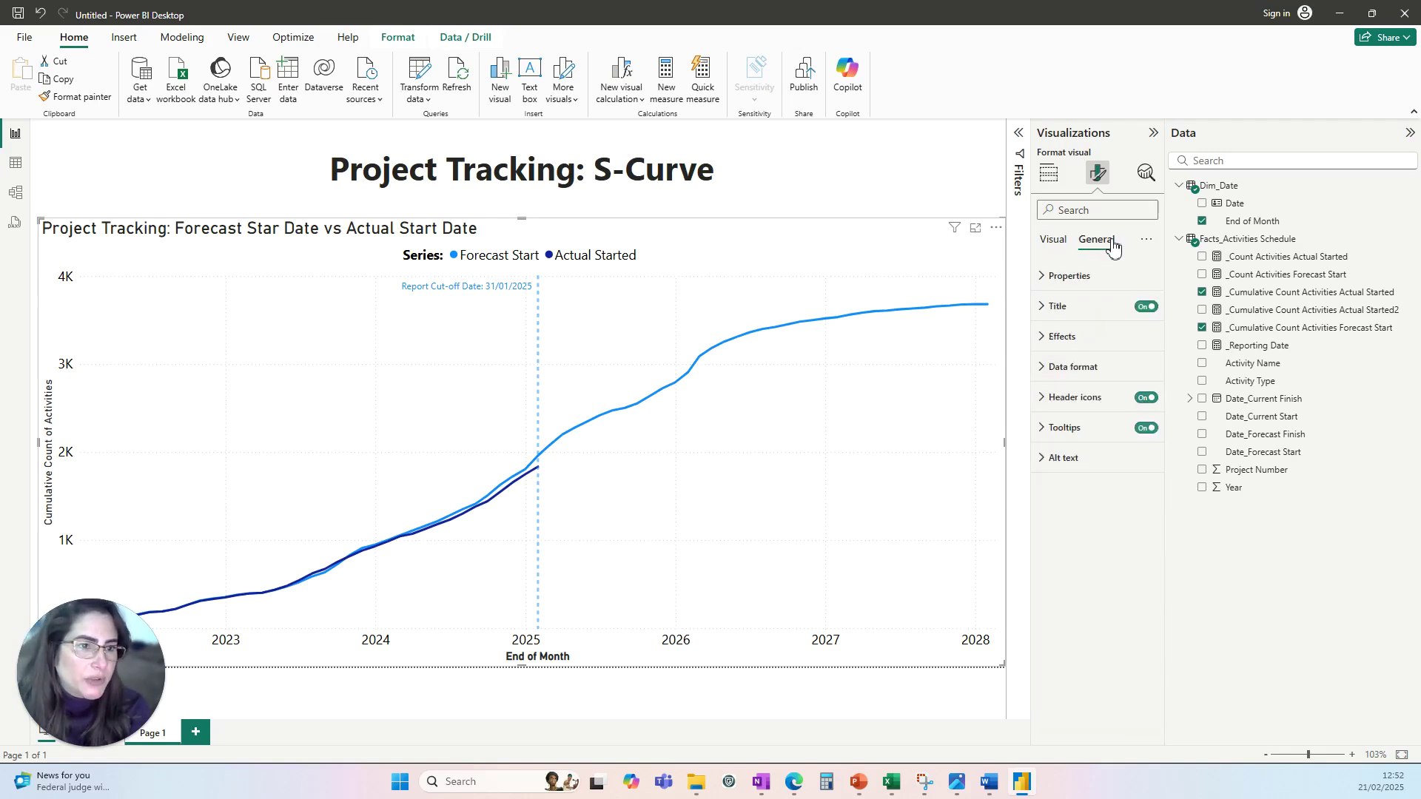
{"action": "left_click", "coordinate": [1056, 307]}
{"action": "left_click", "coordinate": [1074, 600]}
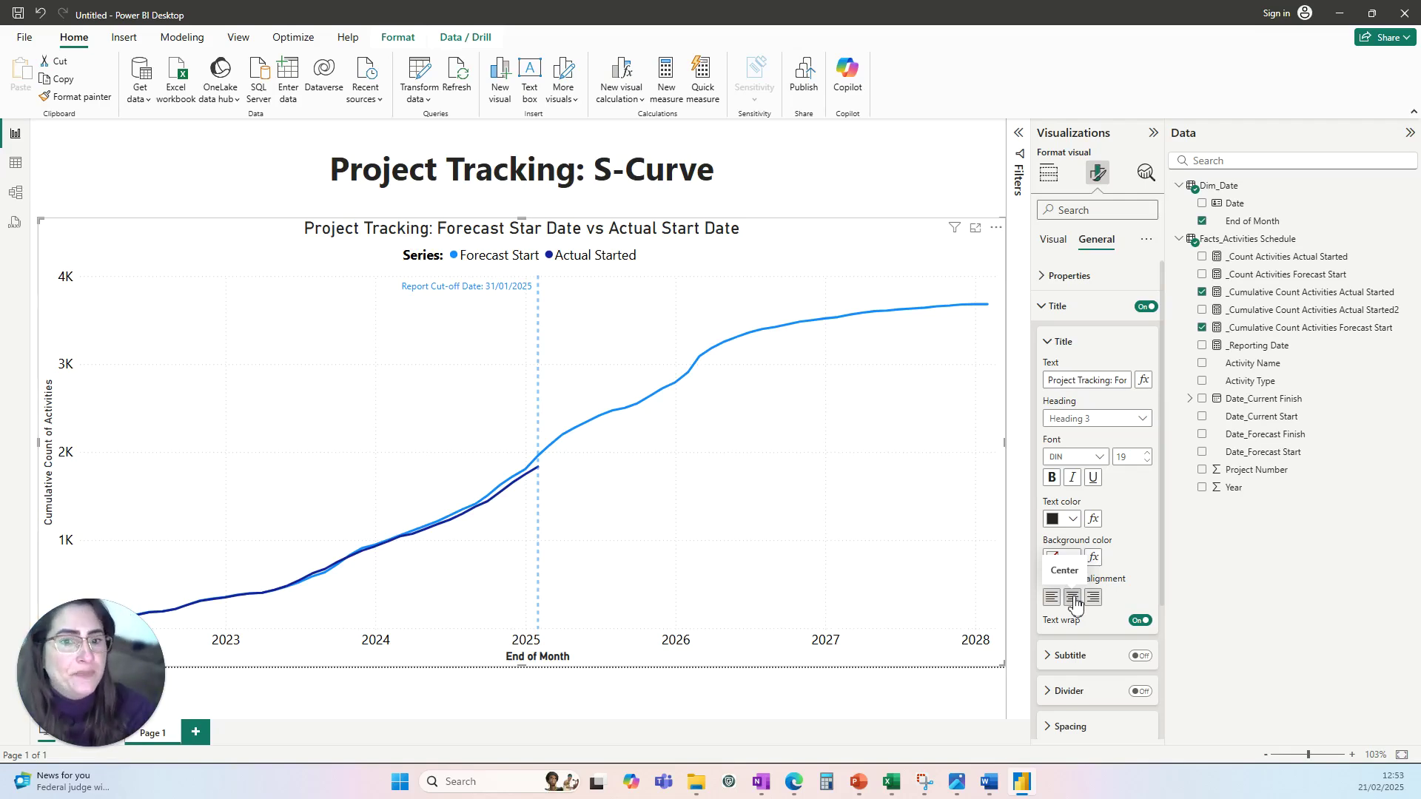
{"action": "left_click", "coordinate": [1050, 310]}
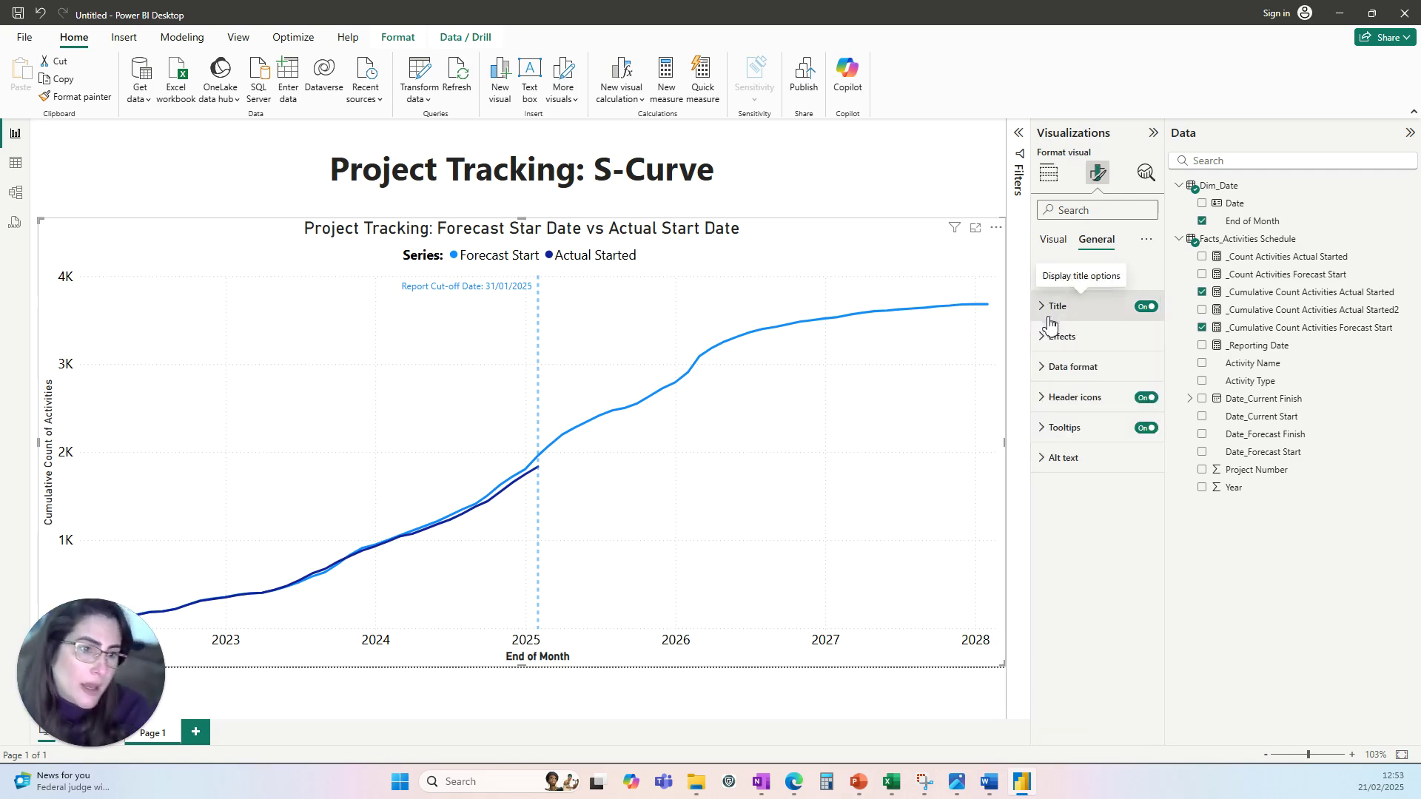
Step: Try a dashed line style on the Forecast Start series and return it to Solid
{"action": "left_click", "coordinate": [1053, 239]}
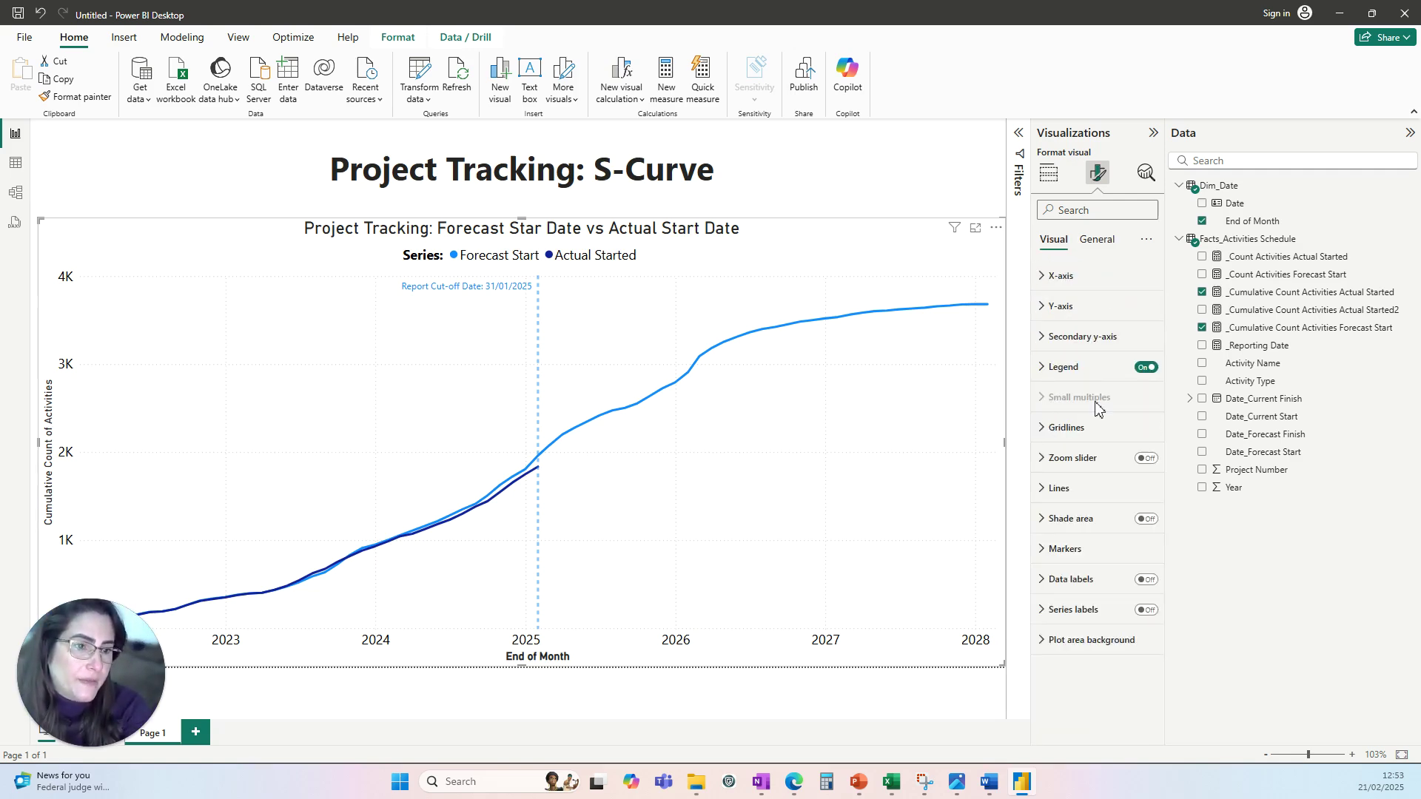
{"action": "left_click", "coordinate": [1058, 497]}
{"action": "scroll", "coordinate": [1066, 518], "scroll_direction": "down", "scroll_amount": 2}
{"action": "left_click", "coordinate": [1080, 488]}
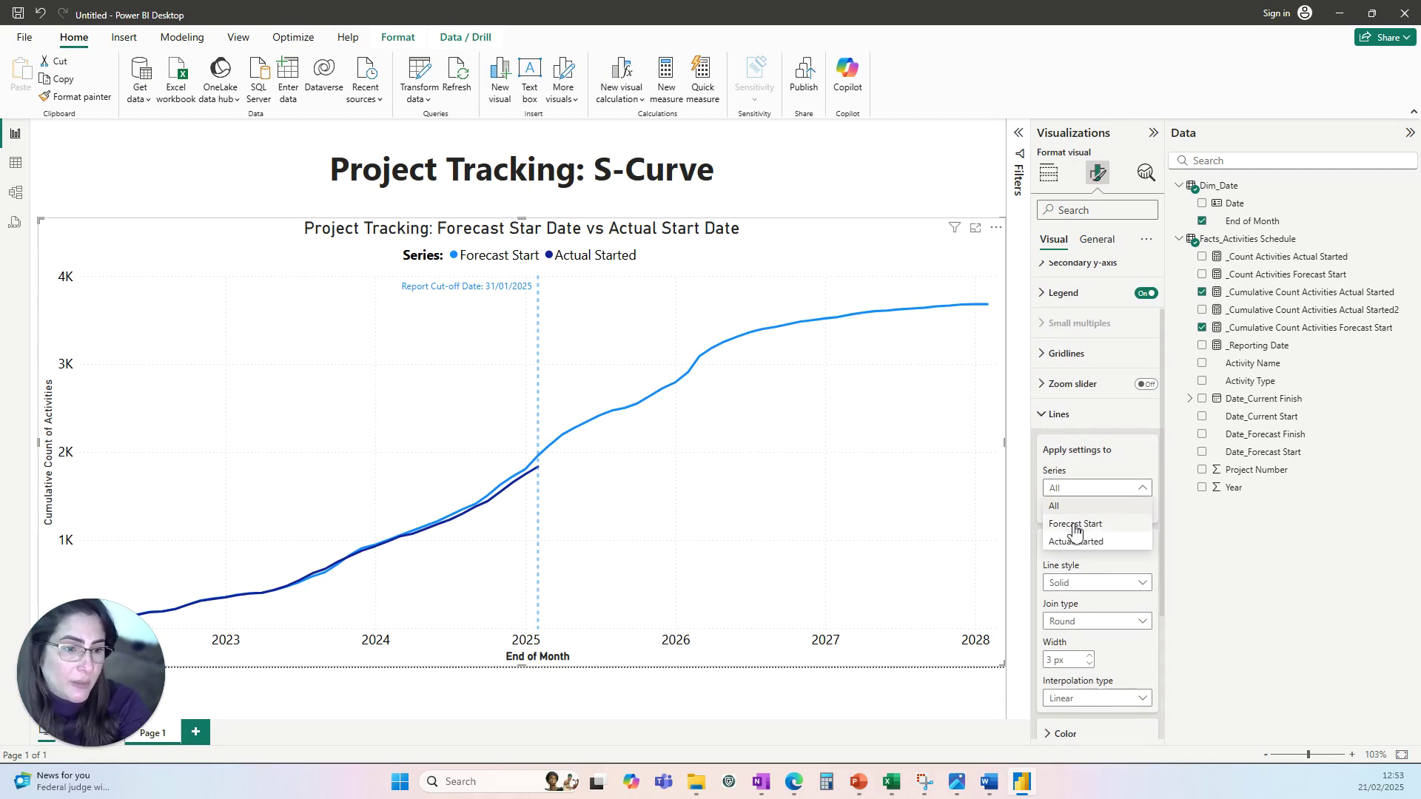
{"action": "left_click", "coordinate": [1075, 524]}
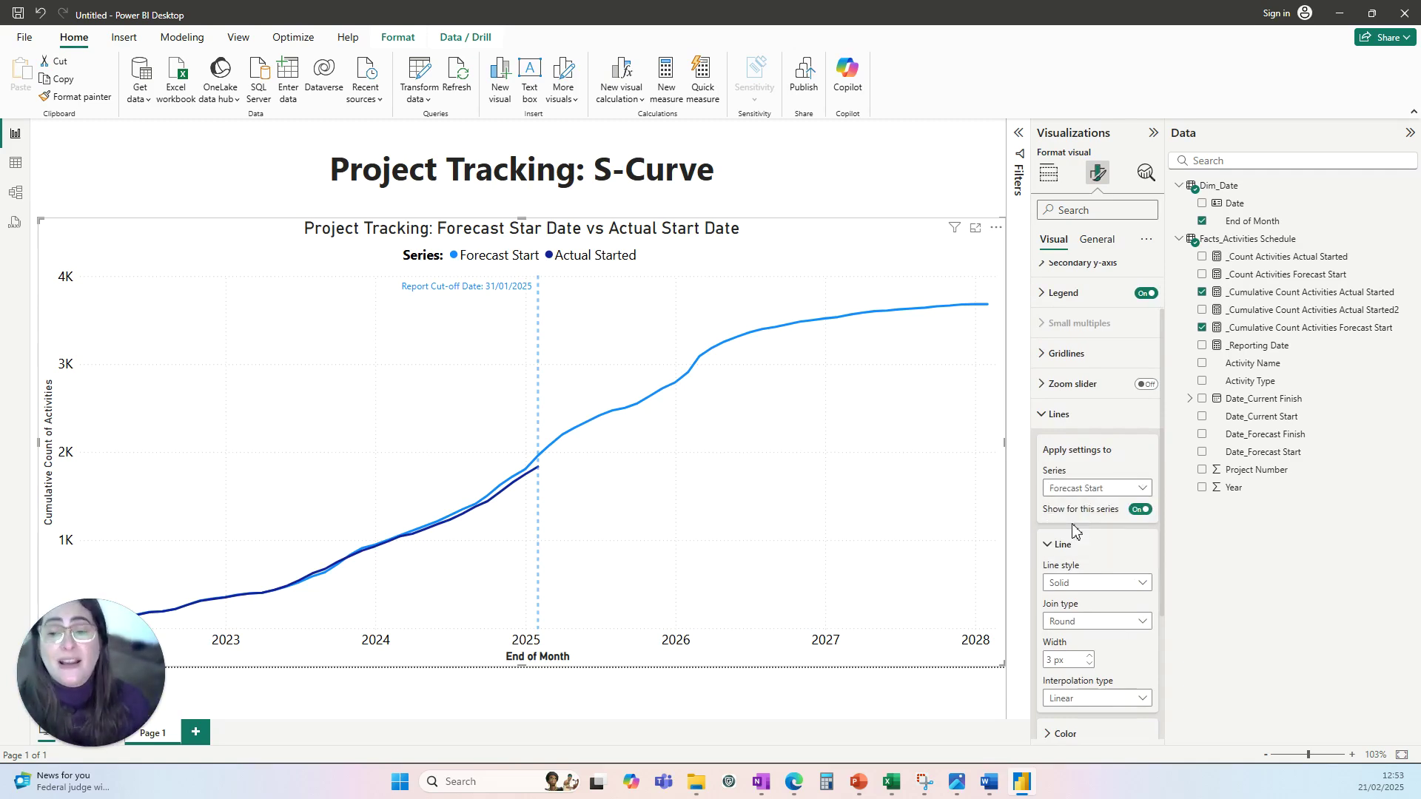
{"action": "left_click", "coordinate": [1091, 585]}
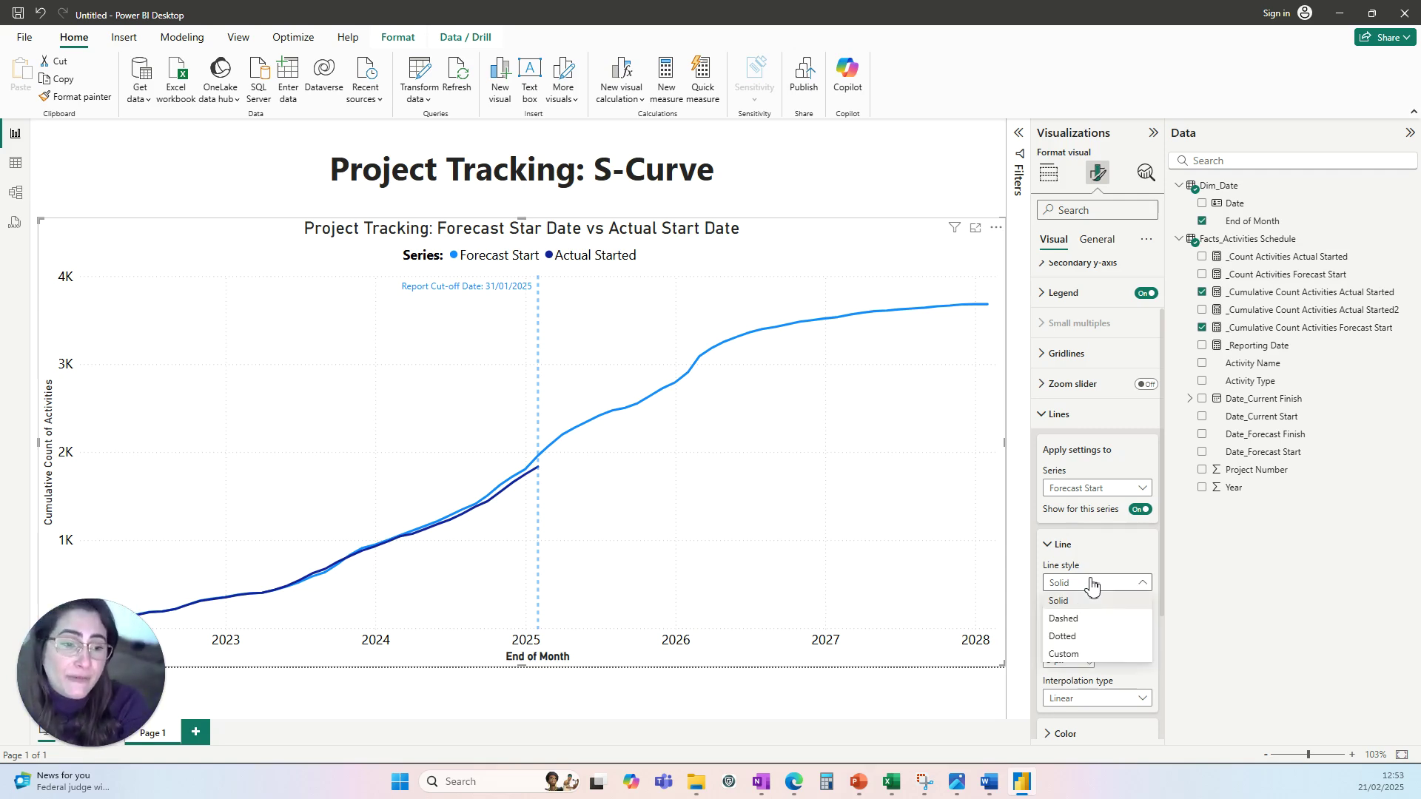
{"action": "left_click", "coordinate": [1068, 623]}
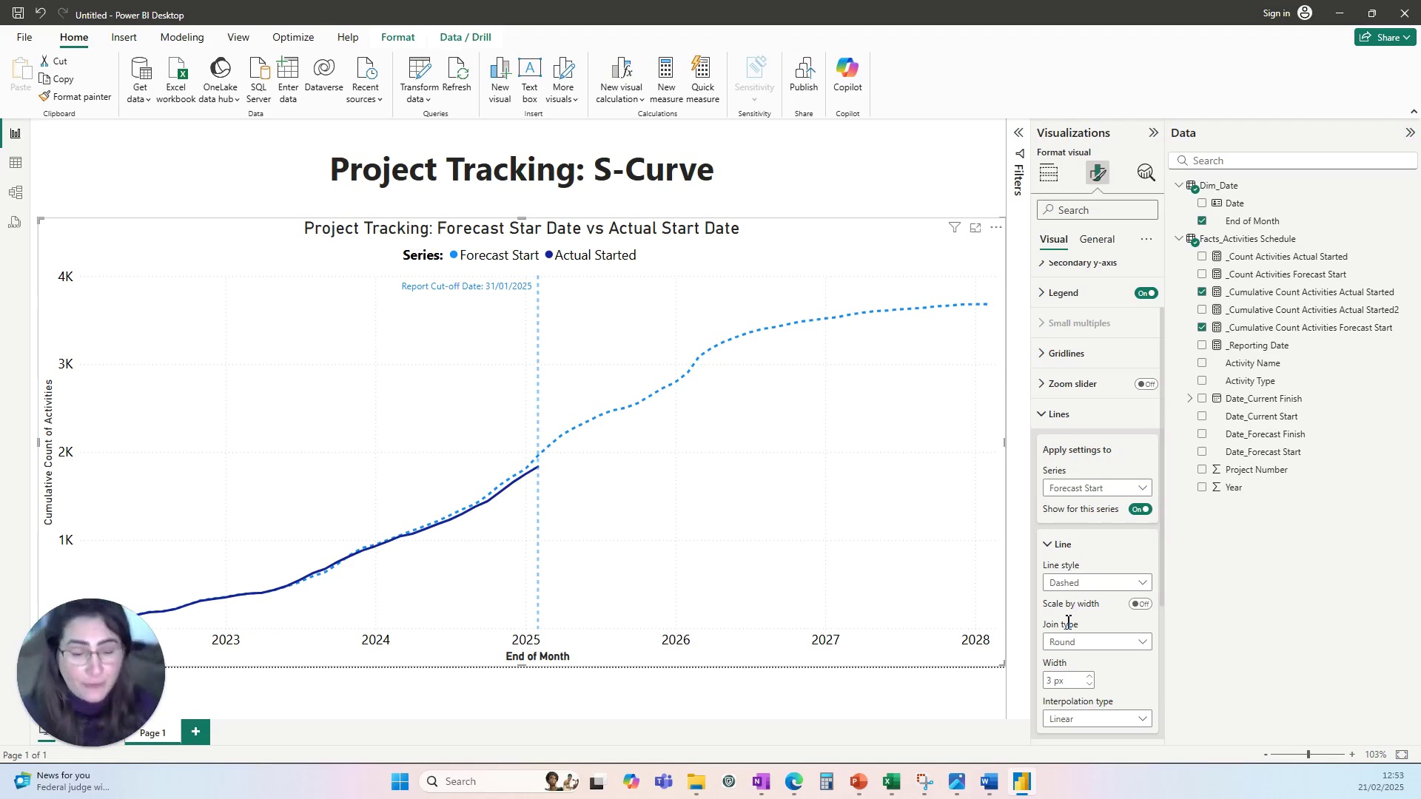
{"action": "left_click", "coordinate": [1130, 584]}
{"action": "left_click", "coordinate": [1066, 601]}
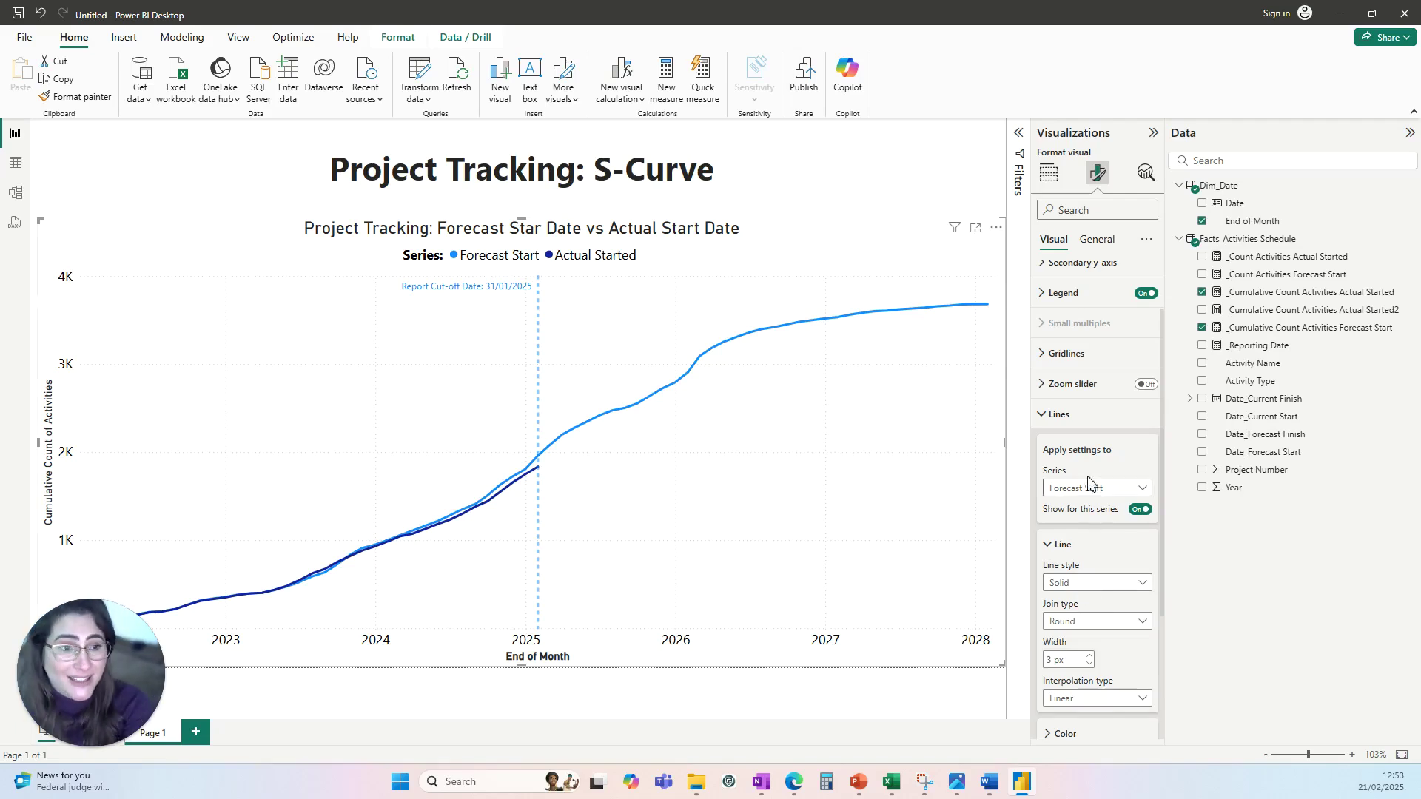
{"action": "left_click", "coordinate": [1059, 414]}
Step: Show circular markers on the Forecast Start series with size 4 px
{"action": "left_click", "coordinate": [1043, 548]}
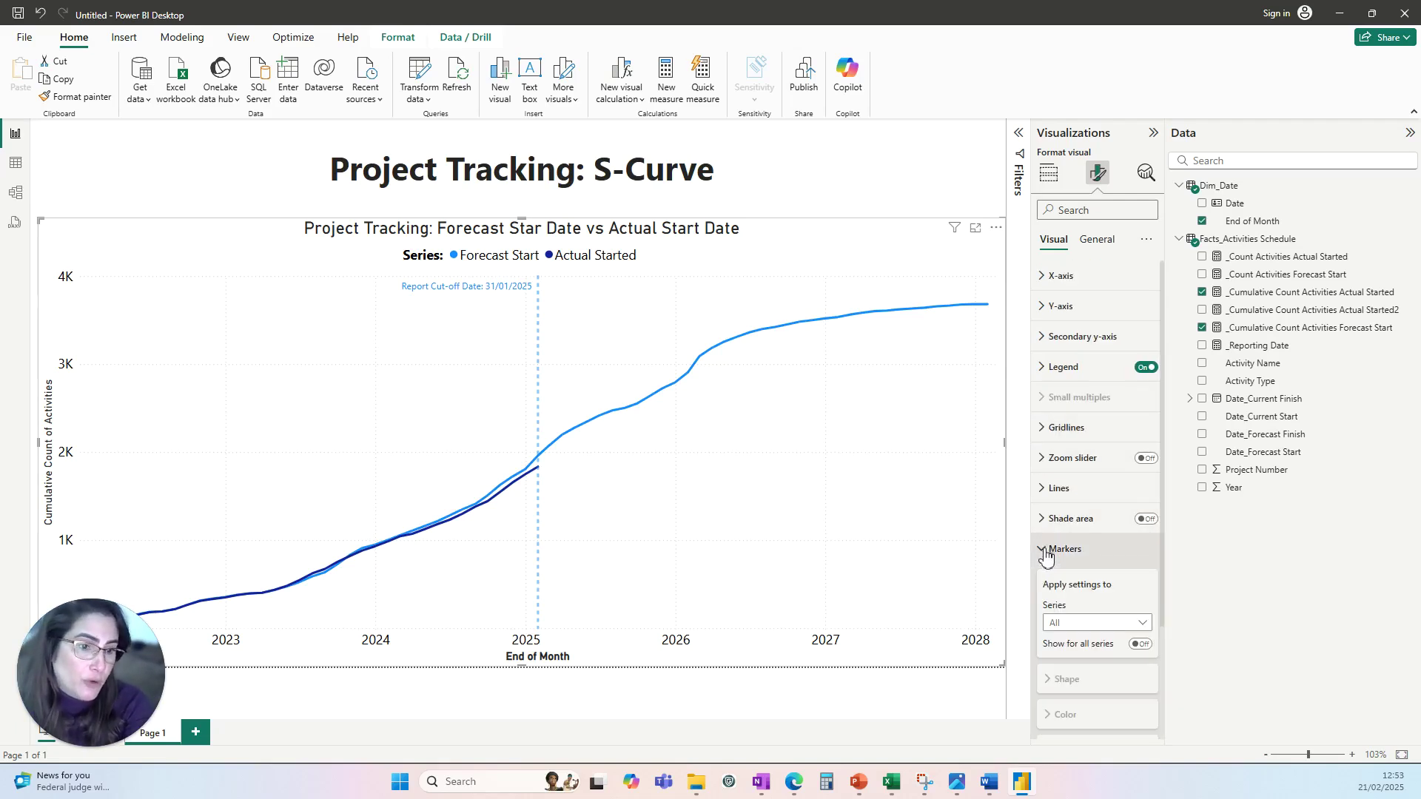
{"action": "left_click", "coordinate": [1088, 623]}
{"action": "left_click", "coordinate": [1080, 659]}
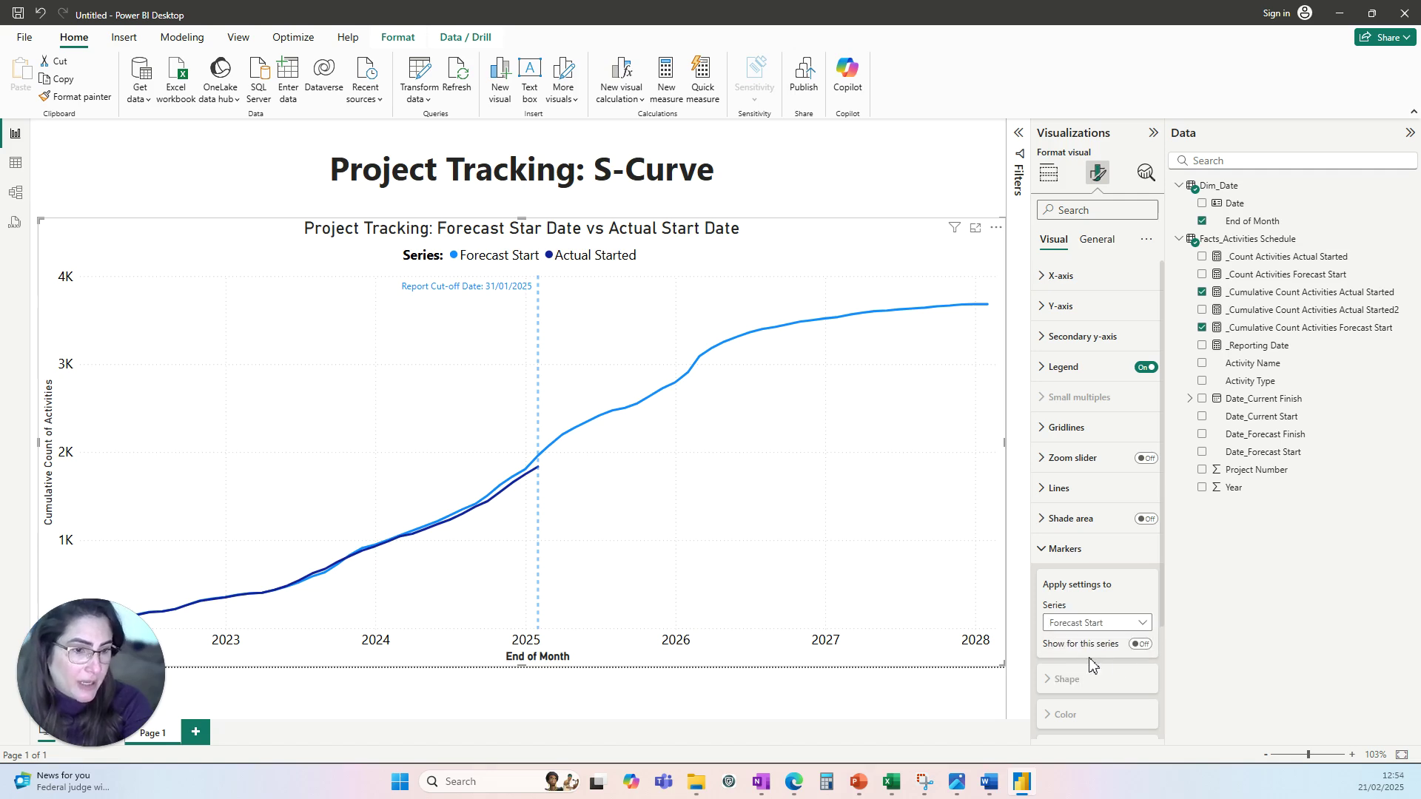
{"action": "left_click", "coordinate": [1140, 645]}
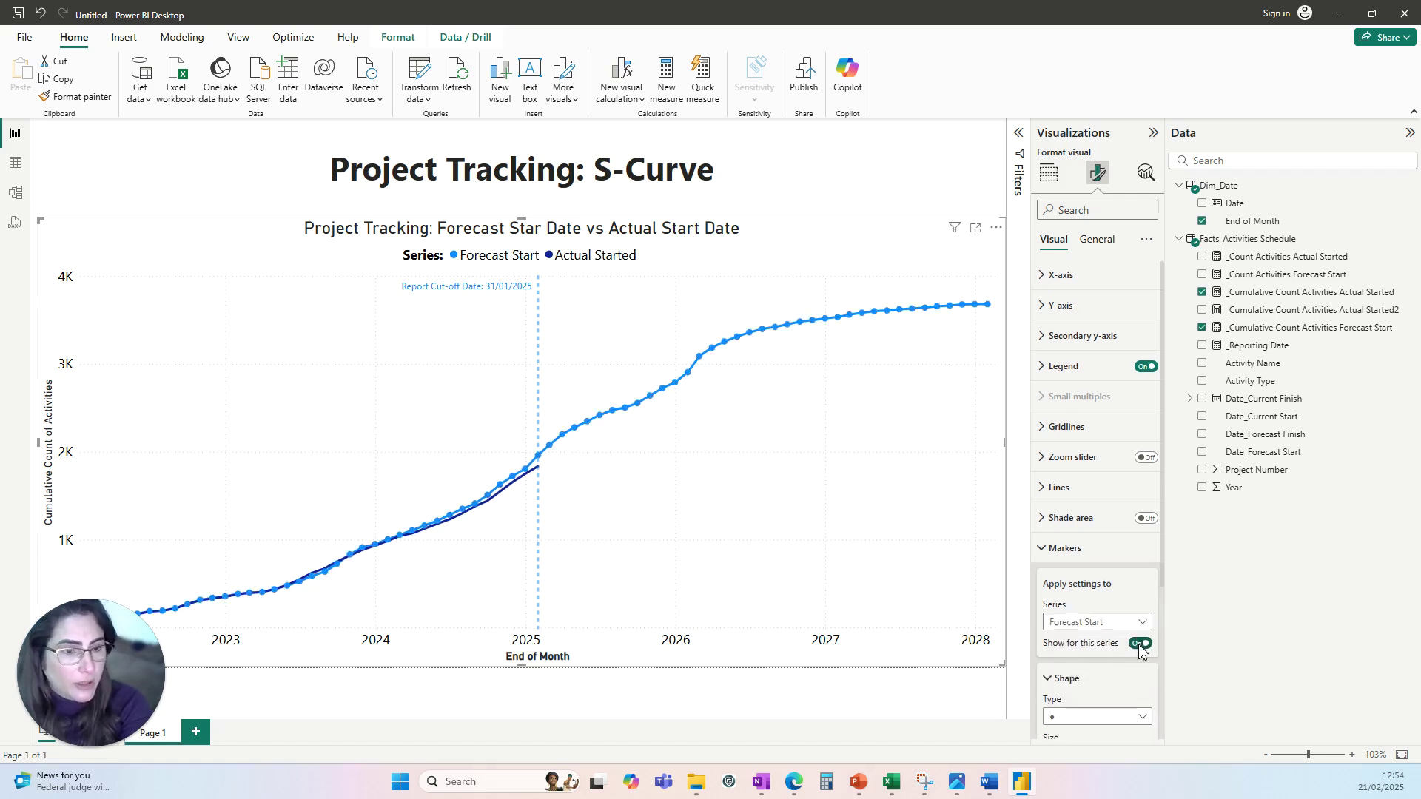
{"action": "scroll", "coordinate": [1102, 651], "scroll_direction": "down", "scroll_amount": 1}
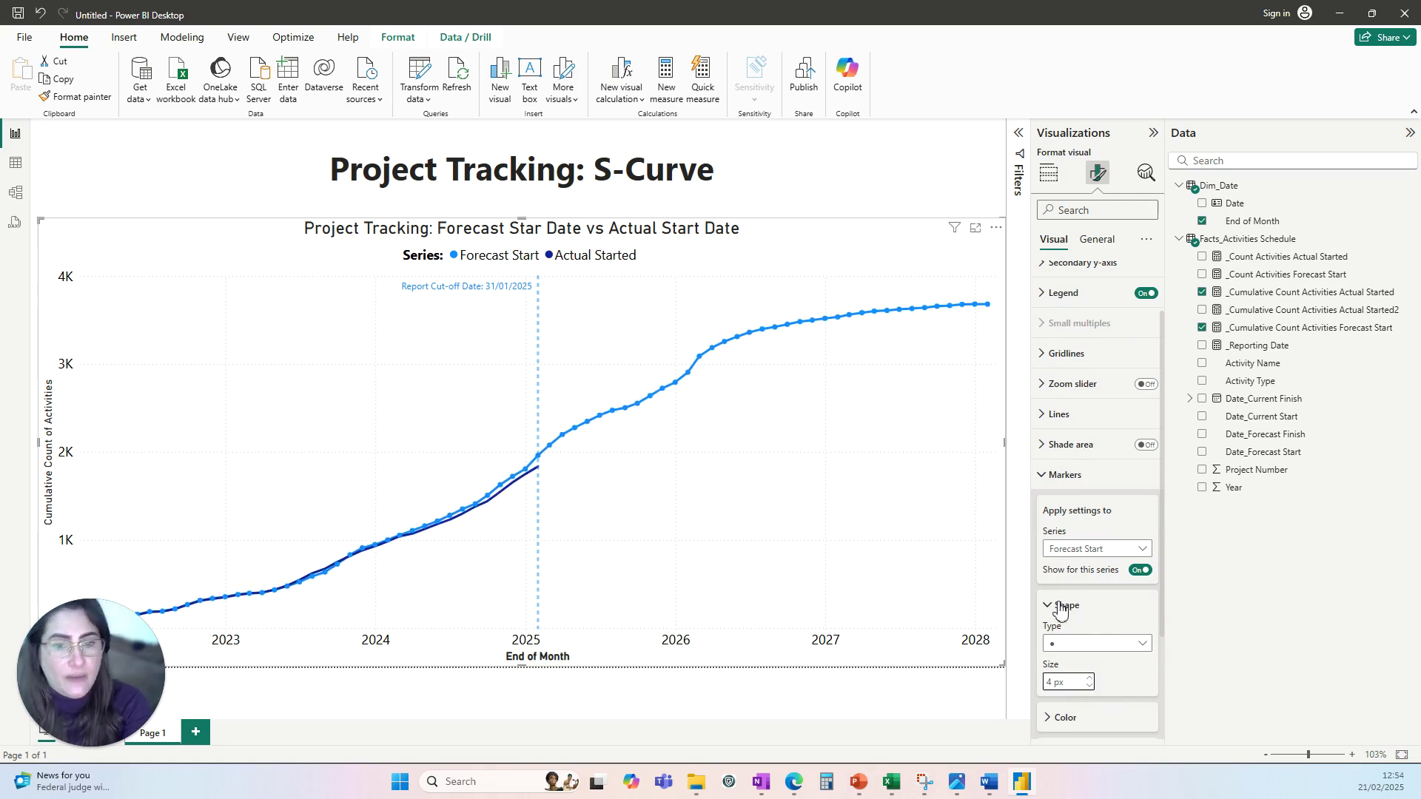
Step: Show markers on the Actual Started series and set their shape to a triangle
{"action": "left_click", "coordinate": [1088, 549]}
{"action": "left_click", "coordinate": [1061, 602]}
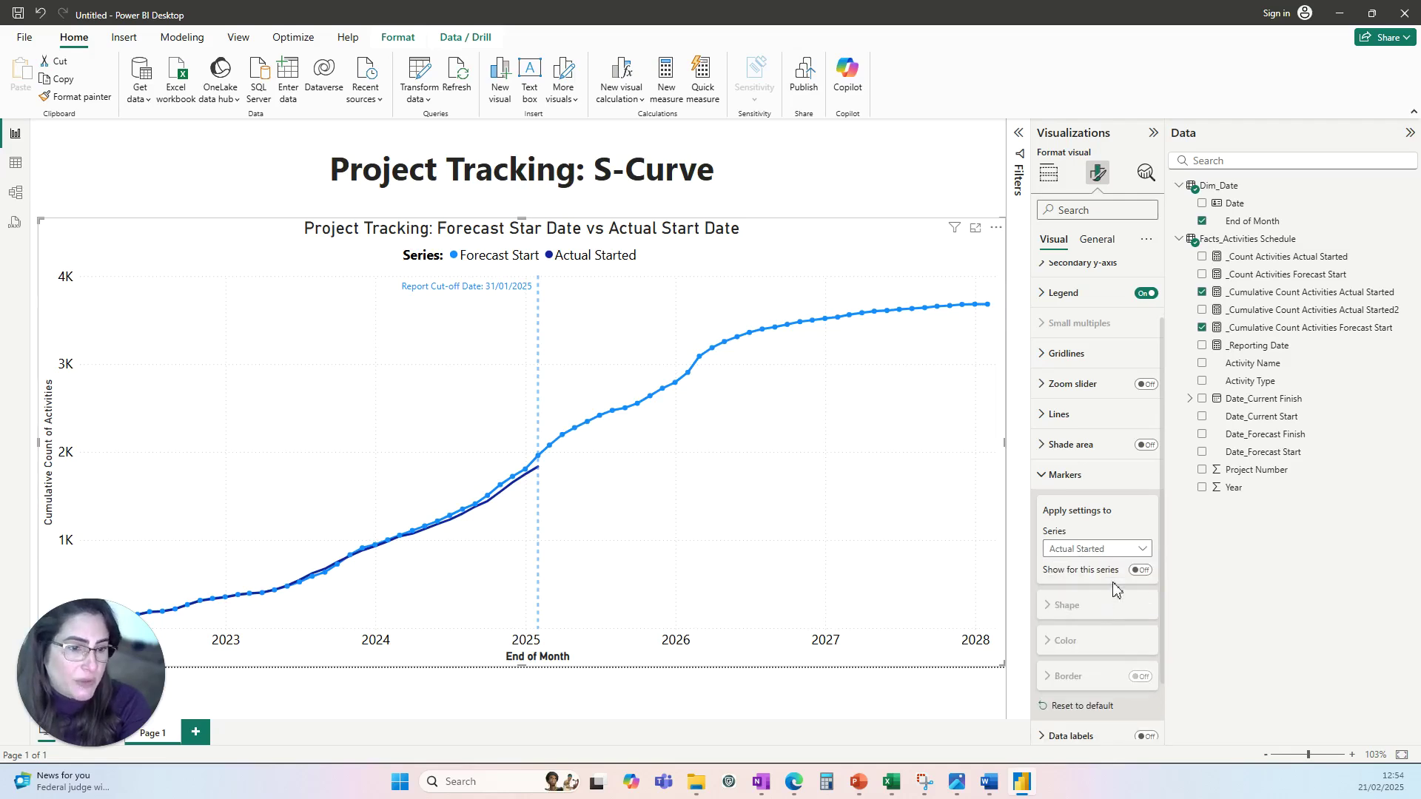
{"action": "left_click", "coordinate": [1140, 569]}
{"action": "left_click", "coordinate": [1088, 643]}
{"action": "left_click", "coordinate": [1057, 557]}
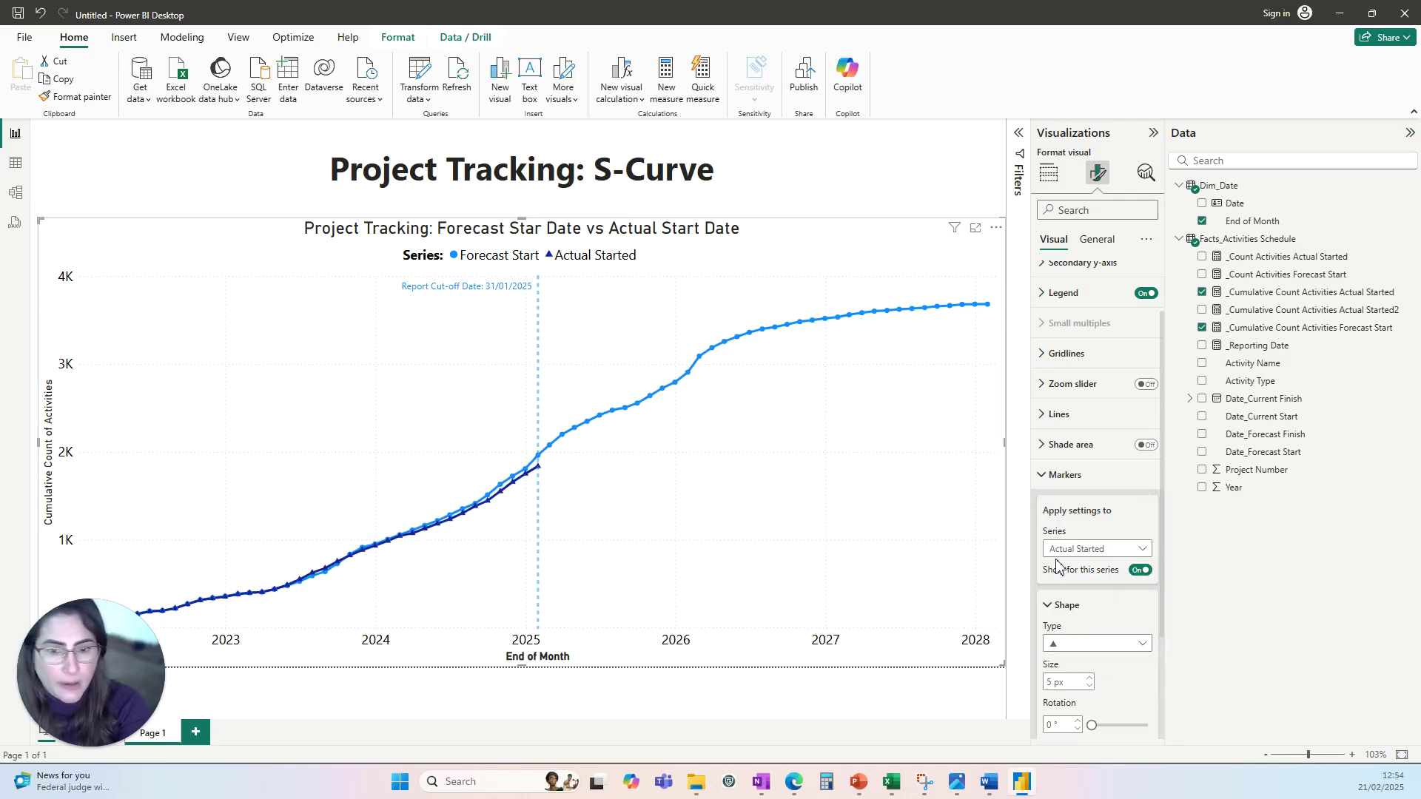
{"action": "left_click", "coordinate": [1065, 487]}
Step: Try Line and markers as the legend style, and settle on Line
{"action": "left_click", "coordinate": [1051, 368]}
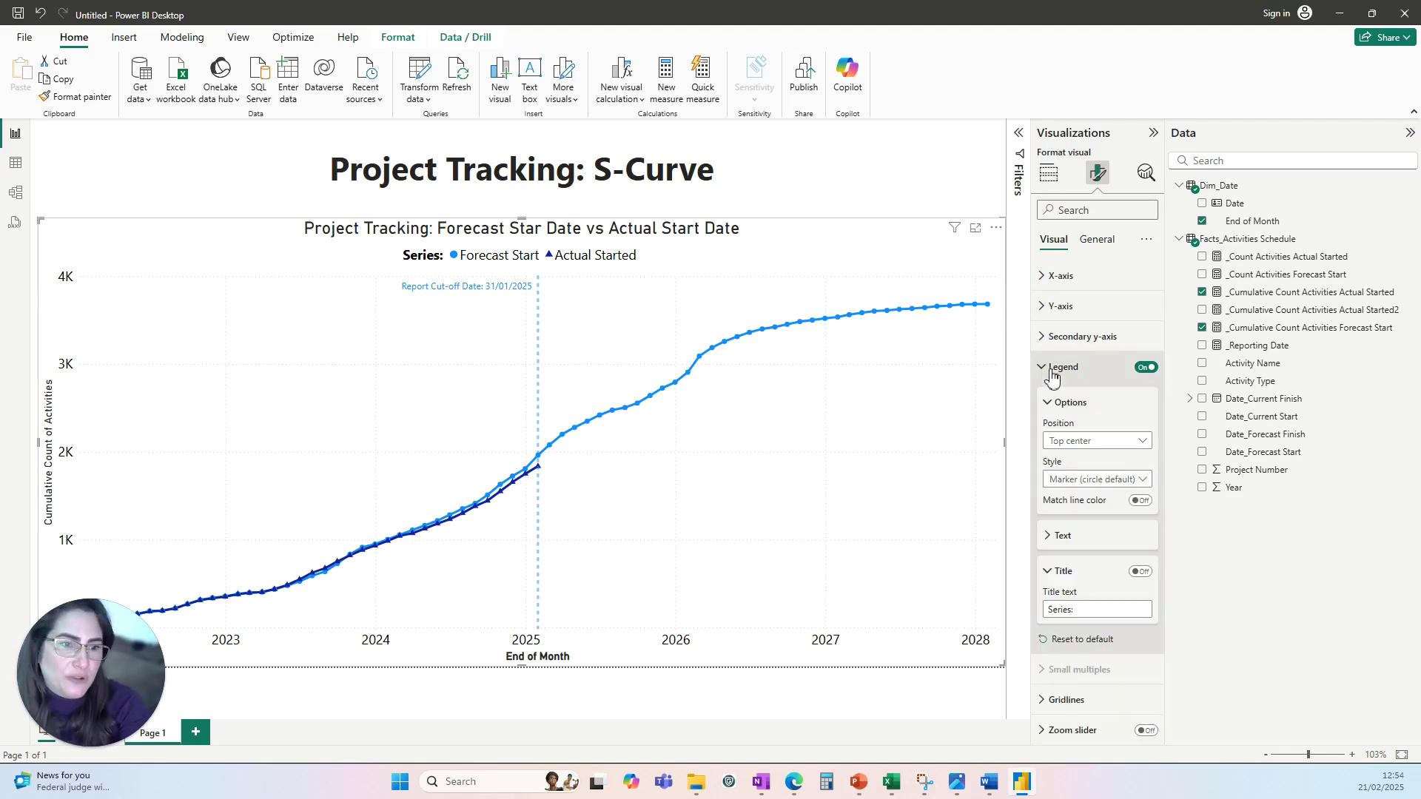
{"action": "left_click", "coordinate": [1120, 485]}
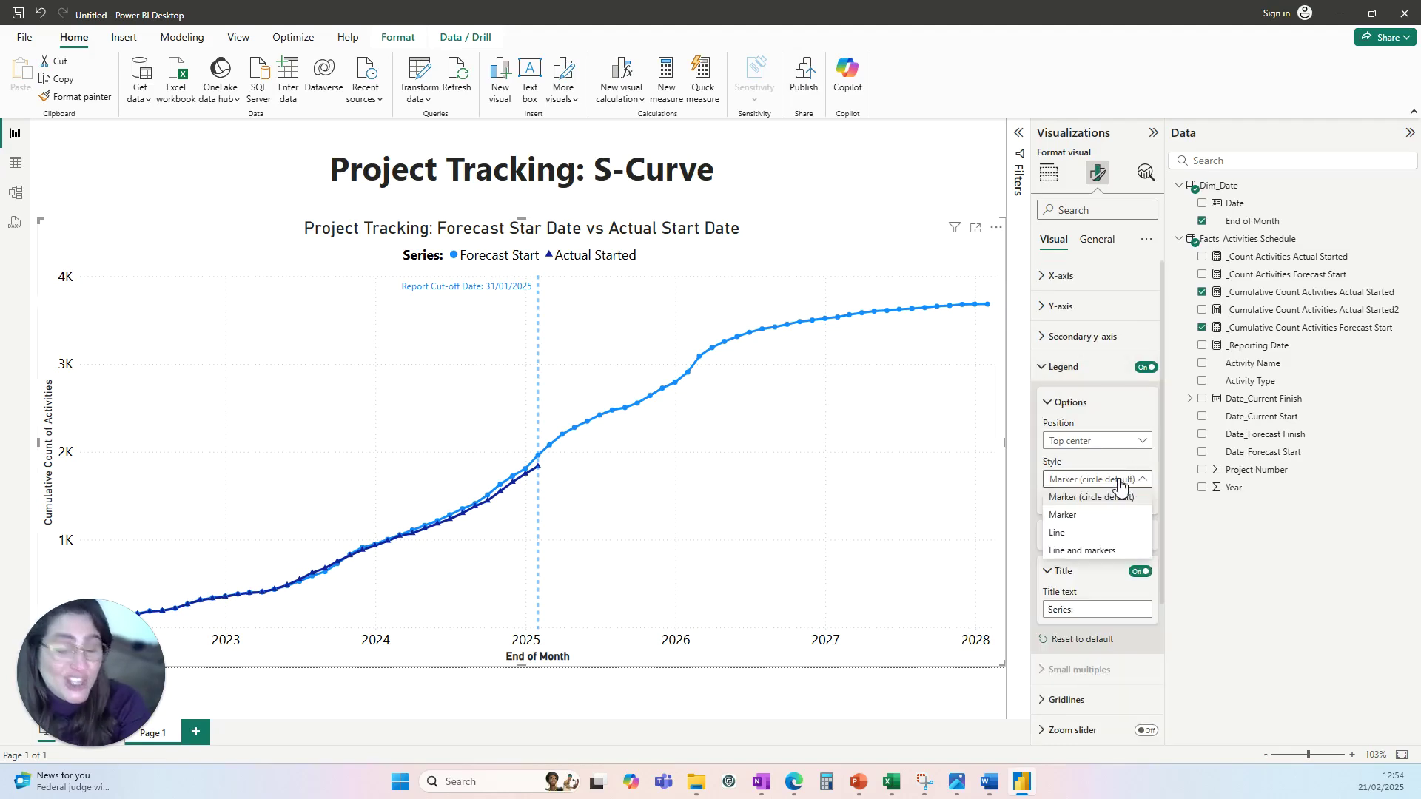
{"action": "left_click", "coordinate": [1079, 550]}
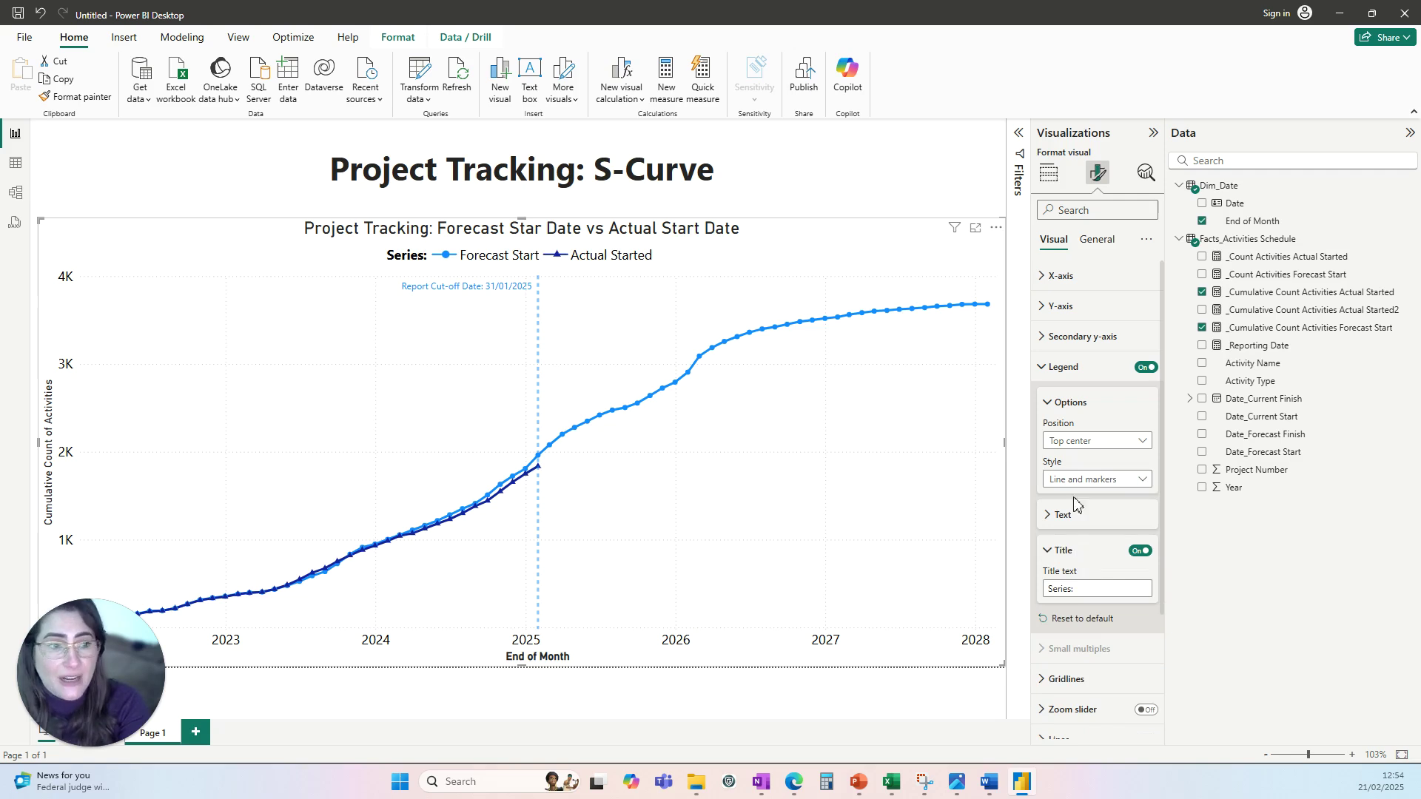
{"action": "left_click", "coordinate": [1098, 481]}
{"action": "left_click", "coordinate": [1056, 535]}
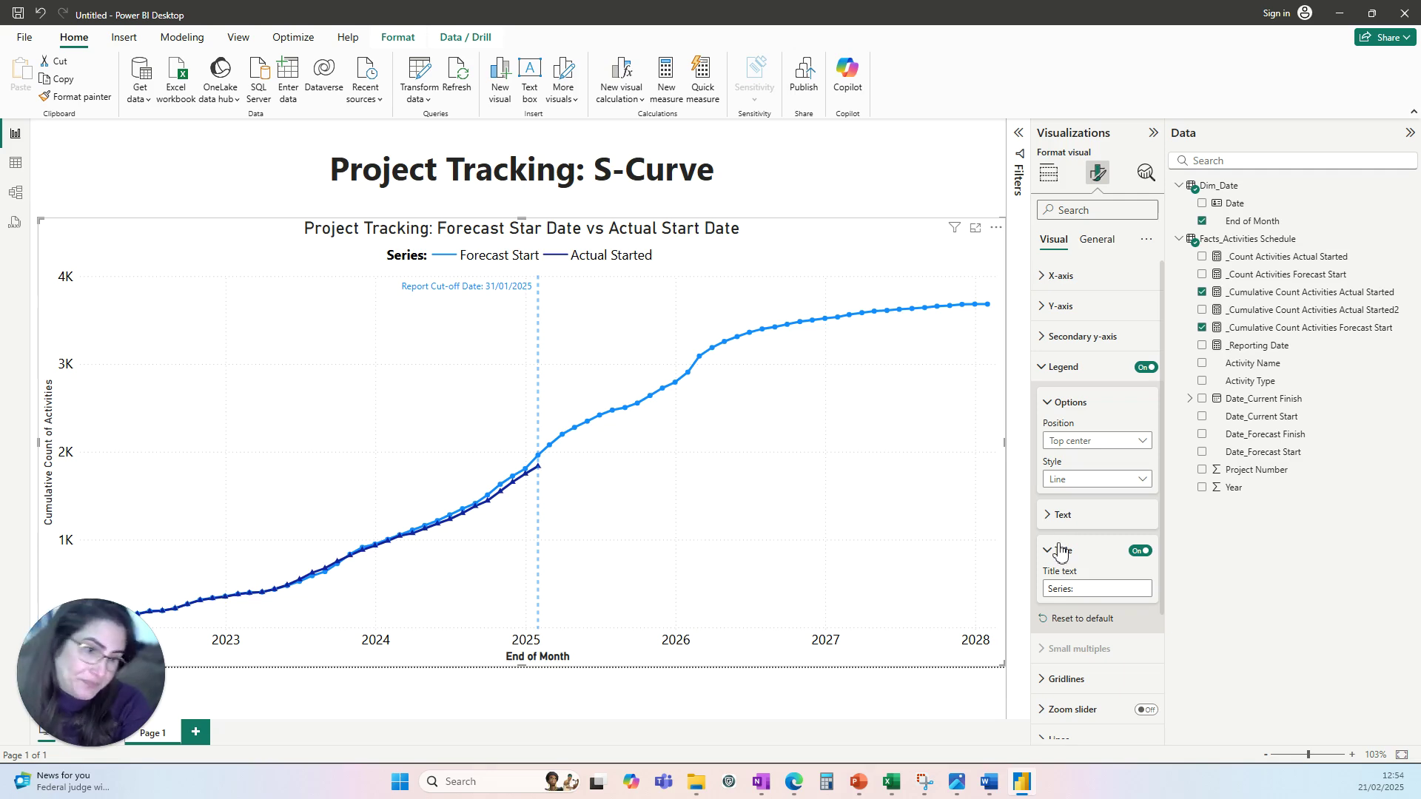
{"action": "left_click", "coordinate": [1060, 549]}
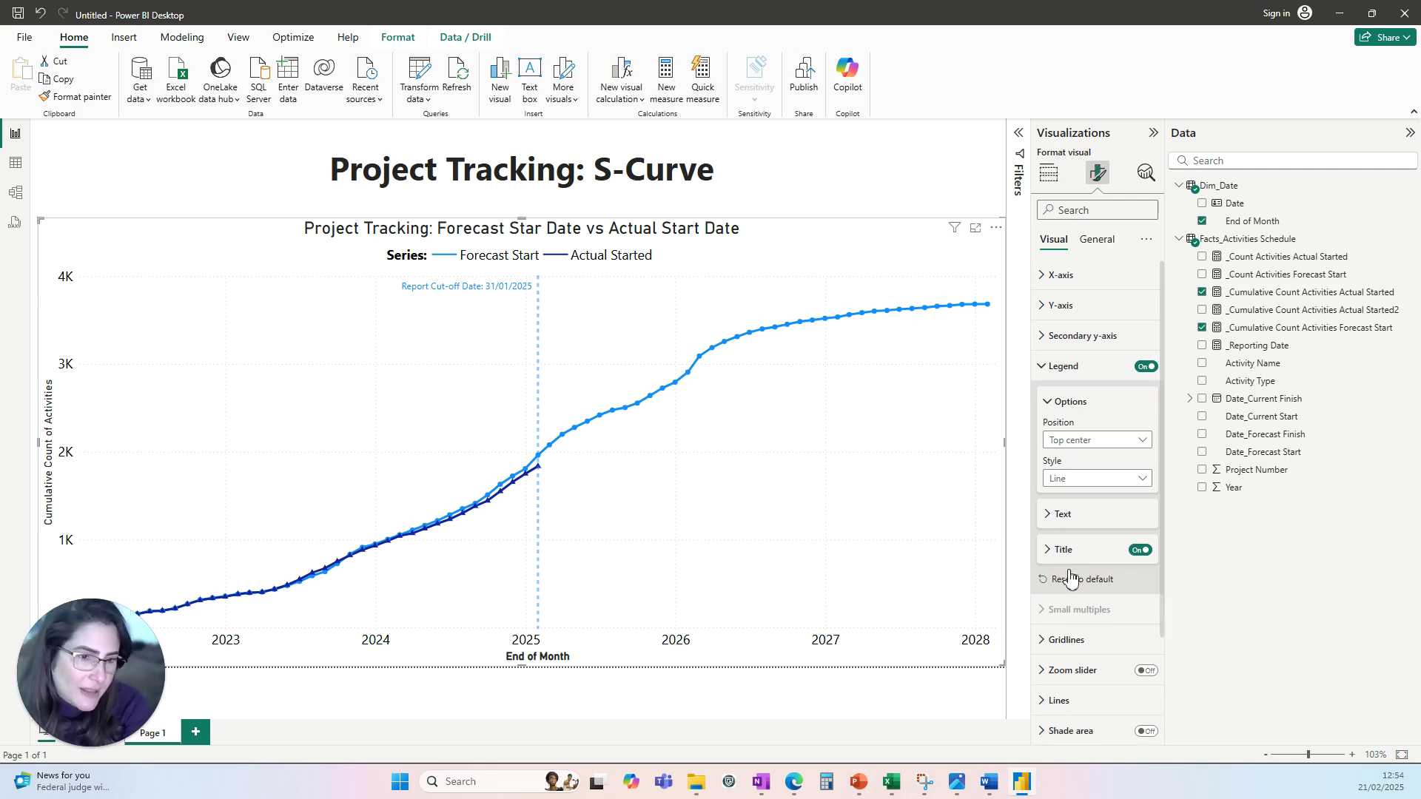
Step: Turn off the markers for both the Actual Started and Forecast Start series
{"action": "scroll", "coordinate": [1068, 576], "scroll_direction": "down", "scroll_amount": 3}
{"action": "left_click", "coordinate": [1065, 632]}
{"action": "scroll", "coordinate": [1139, 622], "scroll_direction": "down", "scroll_amount": 2}
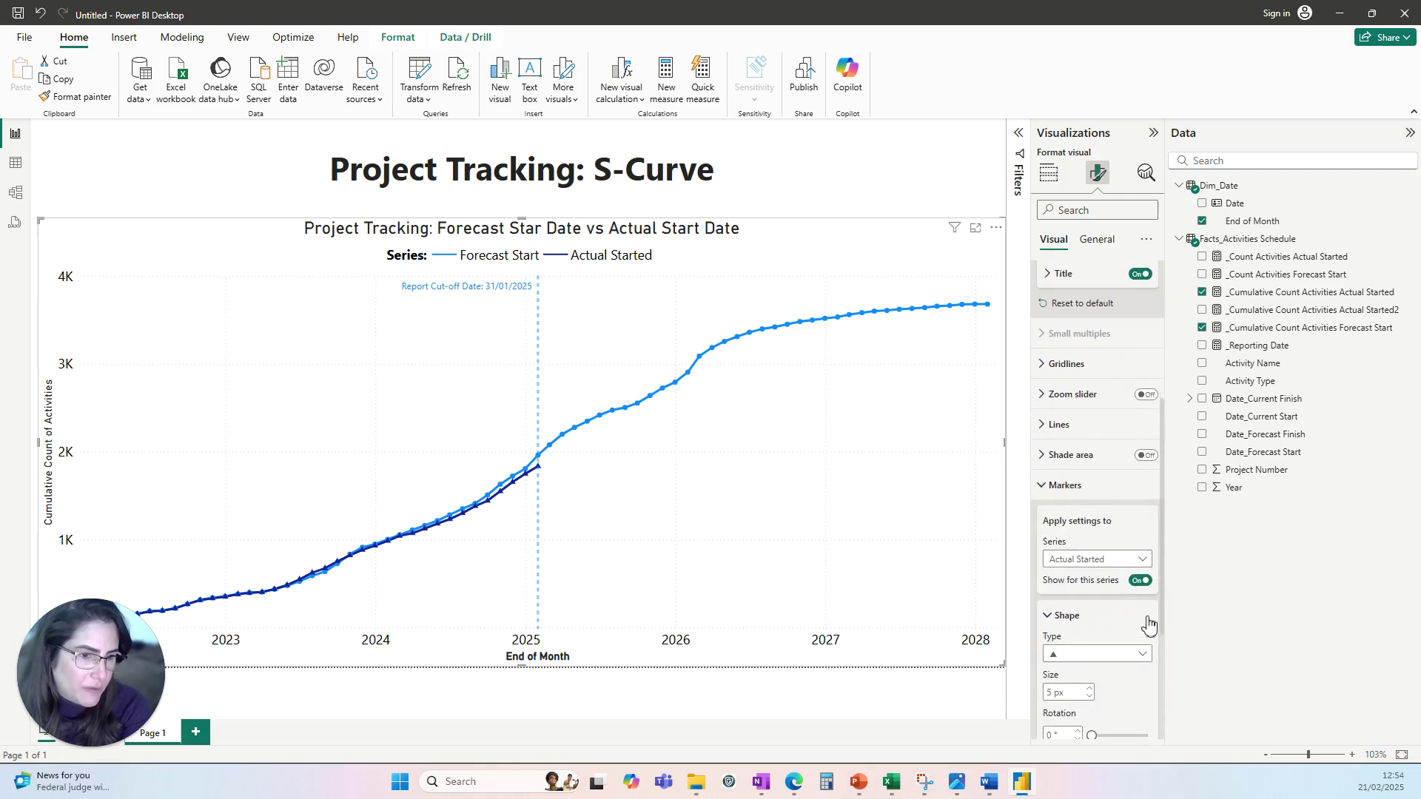
{"action": "left_click", "coordinate": [1140, 580]}
{"action": "left_click", "coordinate": [1095, 558]}
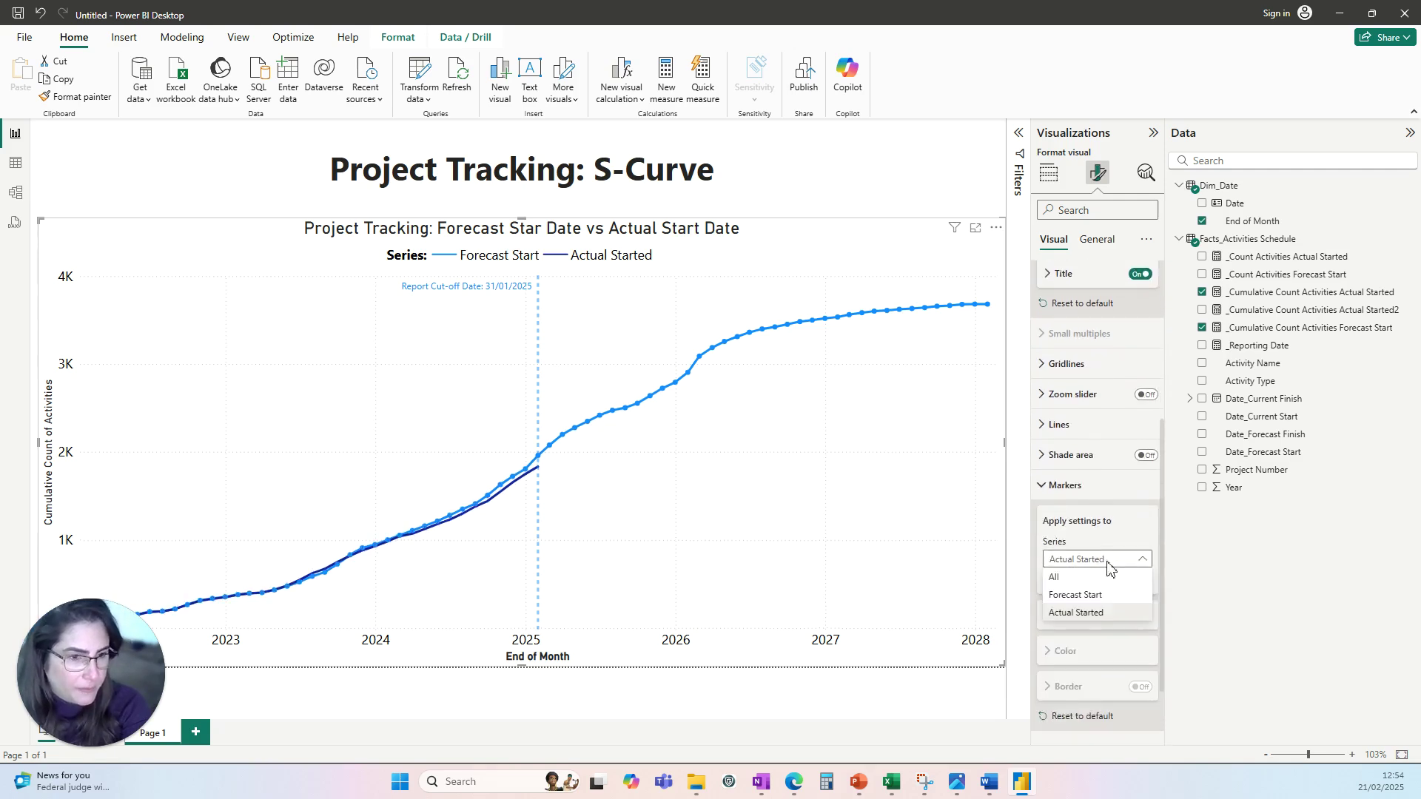
{"action": "left_click", "coordinate": [1074, 592]}
{"action": "left_click", "coordinate": [1140, 580]}
{"action": "left_click", "coordinate": [1055, 497]}
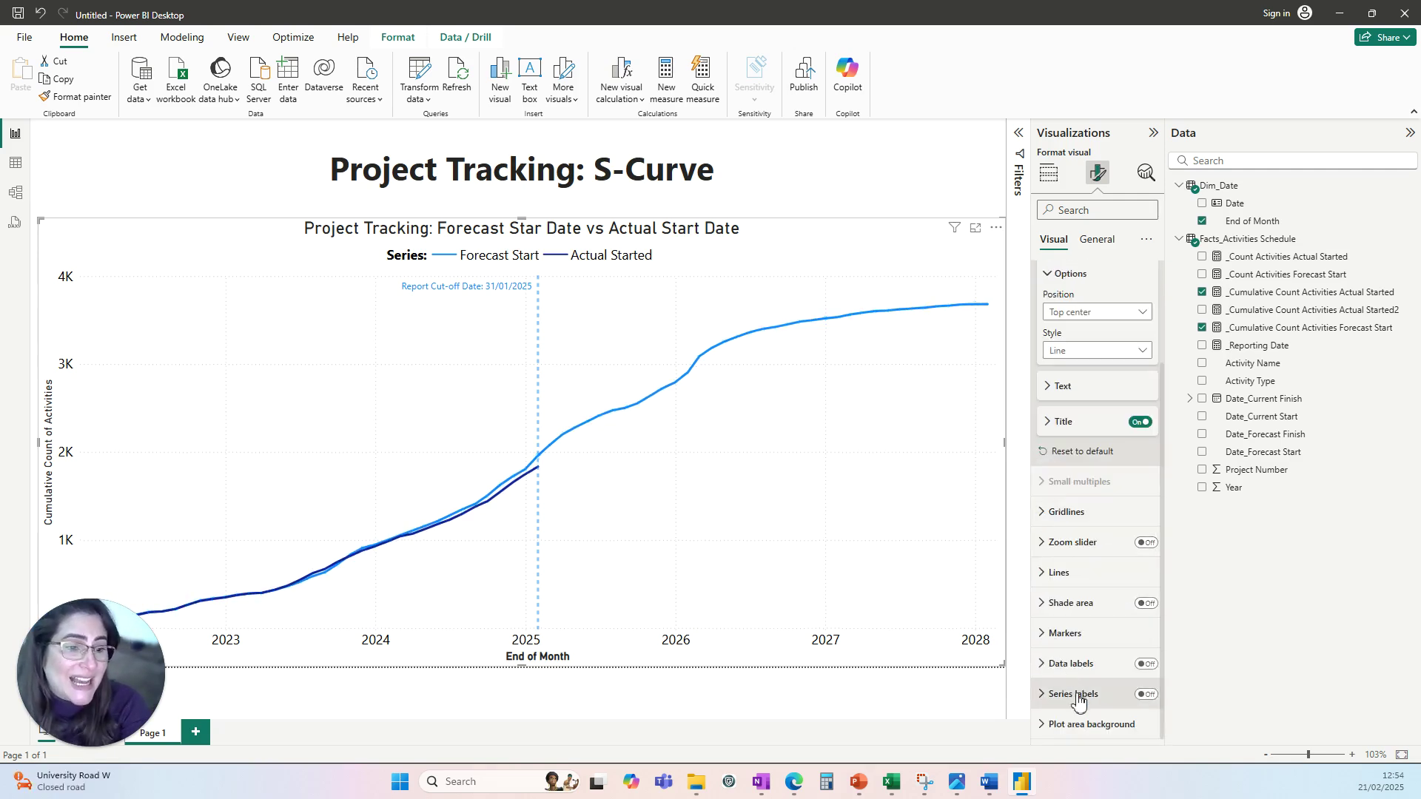
Step: Try series labels at font size 12 for all series, and turn them off again
{"action": "left_click", "coordinate": [1144, 699]}
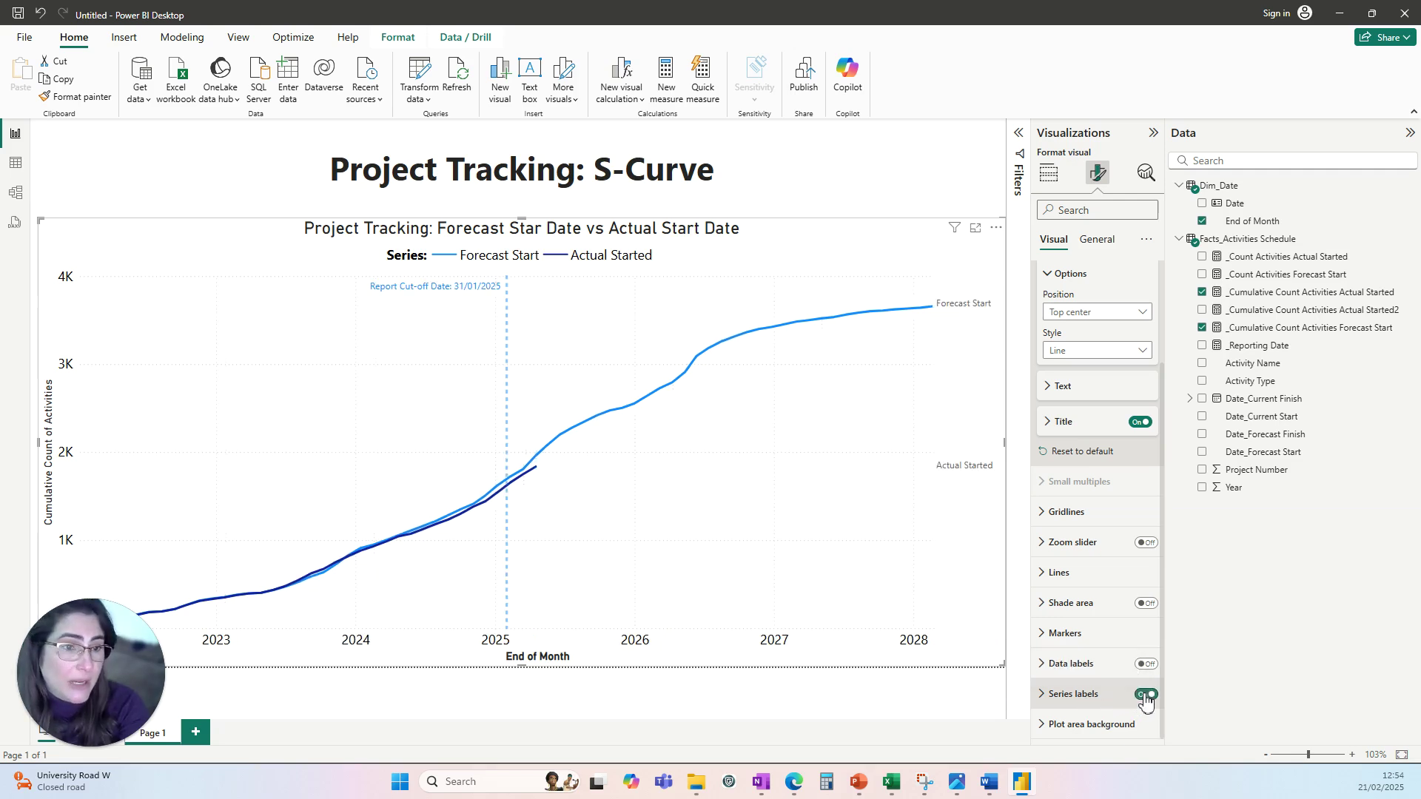
{"action": "left_click", "coordinate": [1044, 695]}
{"action": "scroll", "coordinate": [1044, 696], "scroll_direction": "down", "scroll_amount": 3}
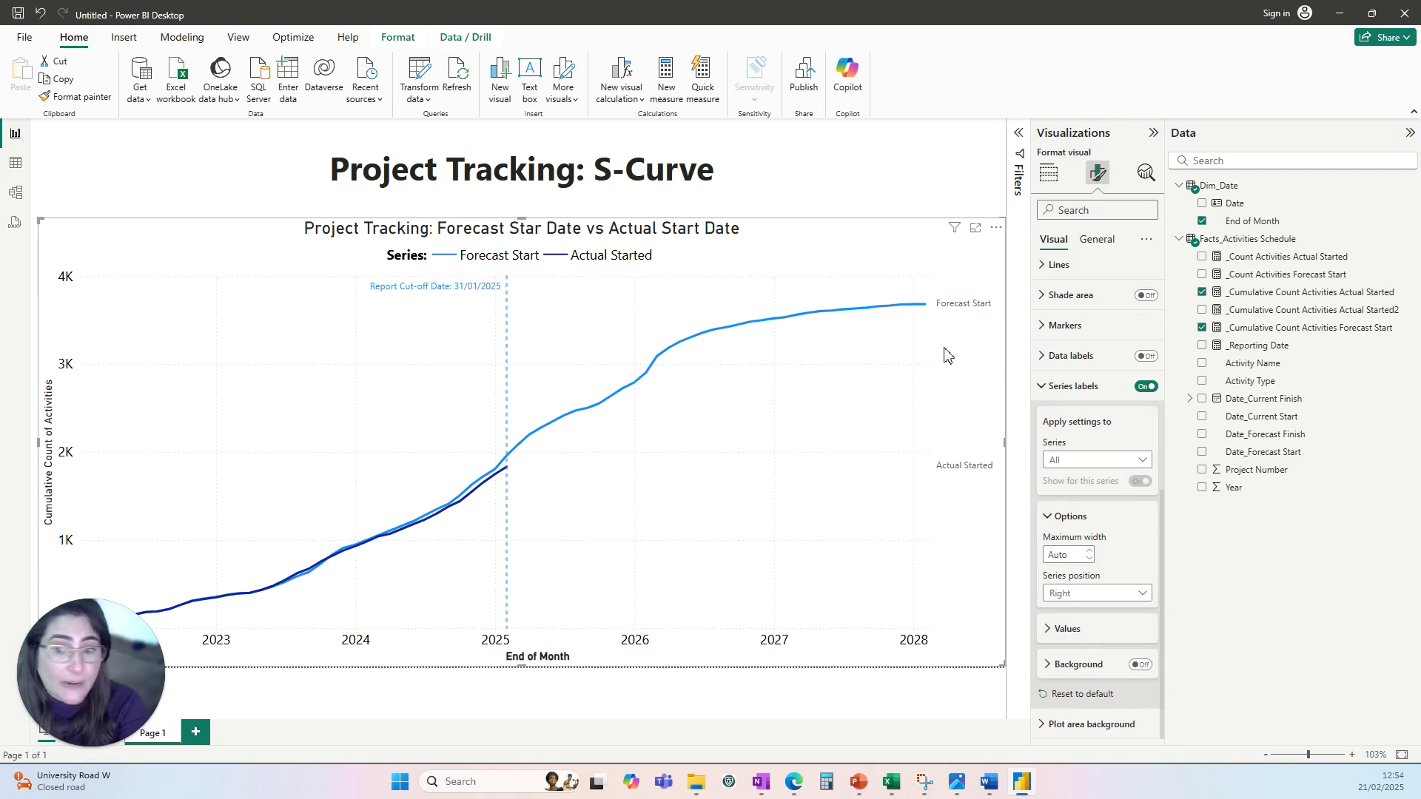
{"action": "left_click", "coordinate": [1045, 629]}
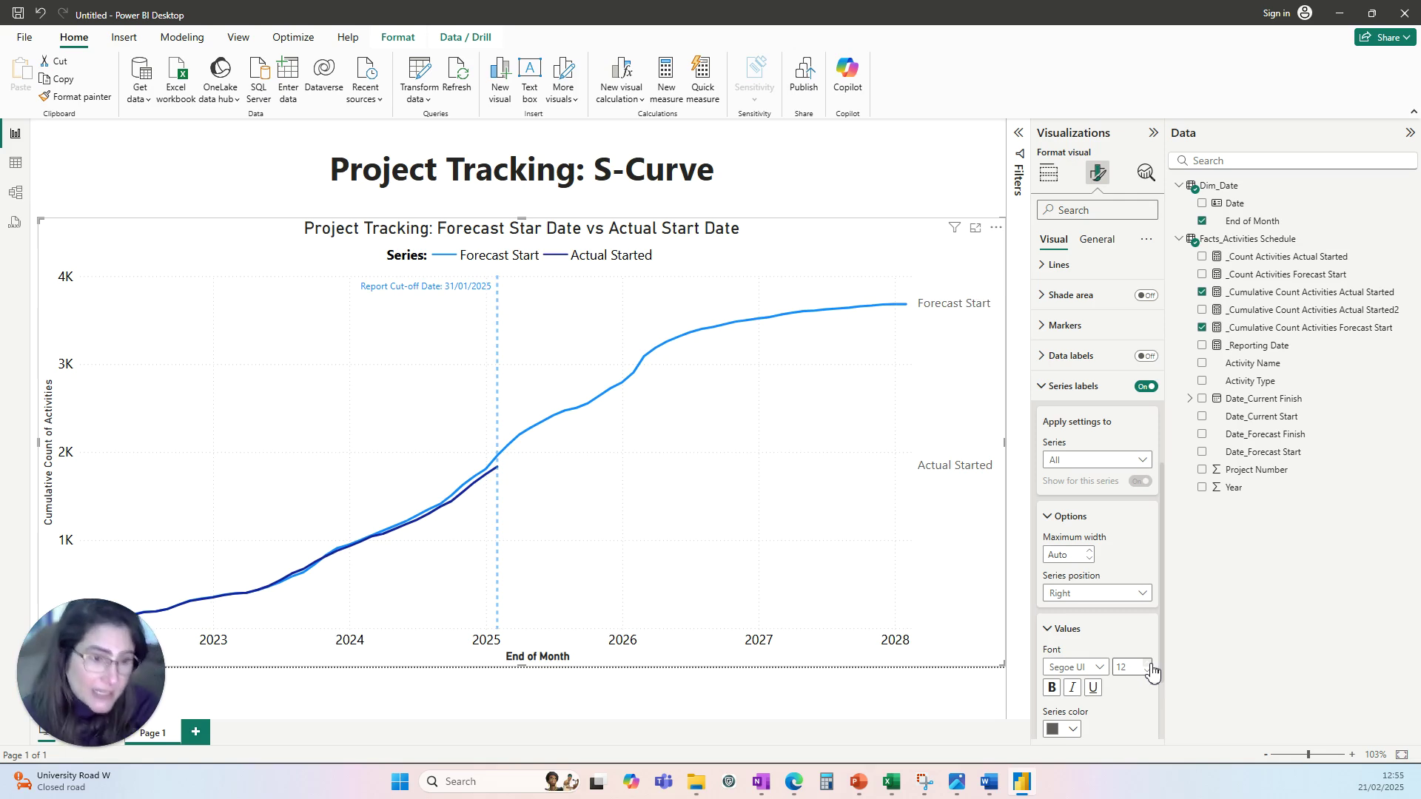
{"action": "left_click", "coordinate": [1146, 386]}
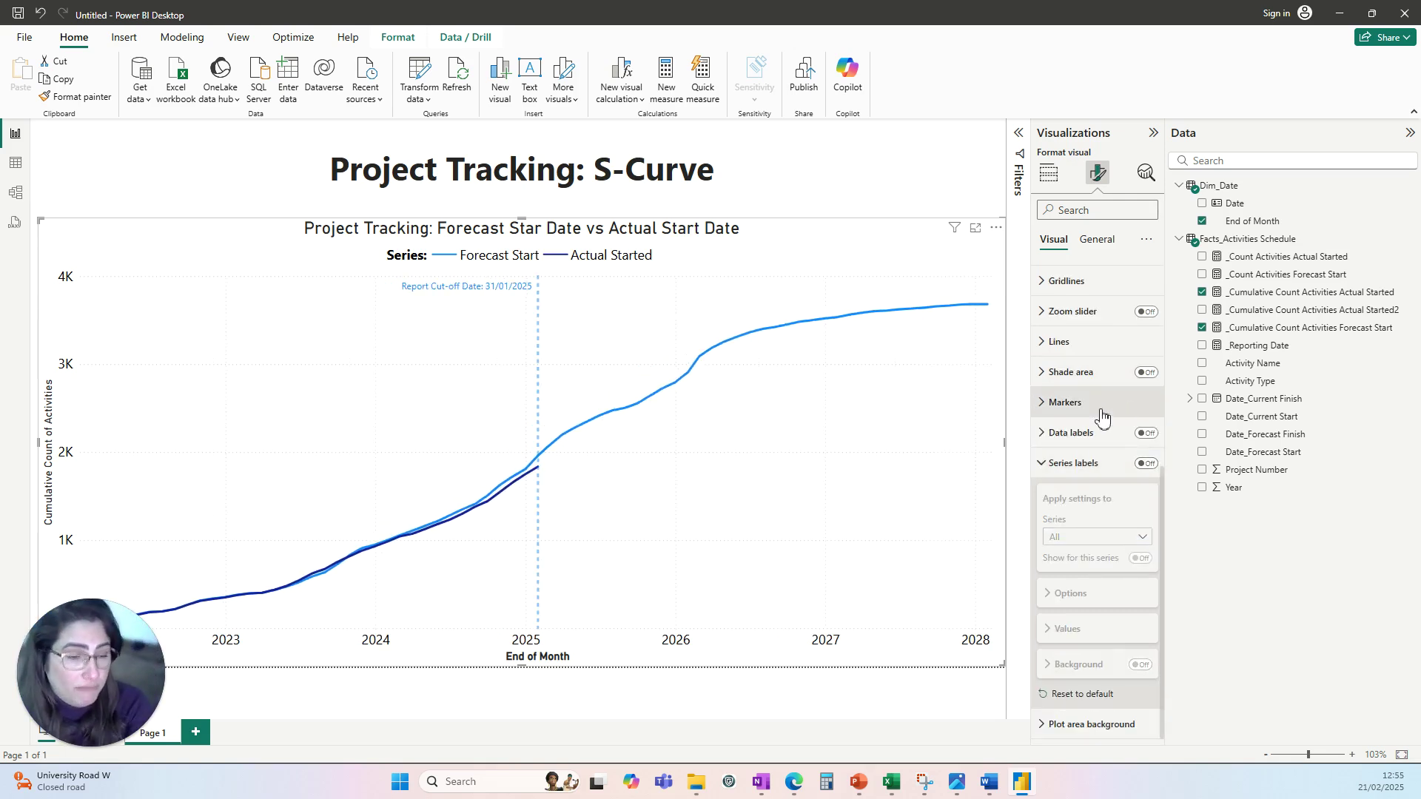
Step: Set the Forecast Start series line style to Dashed
{"action": "left_click", "coordinate": [1060, 342]}
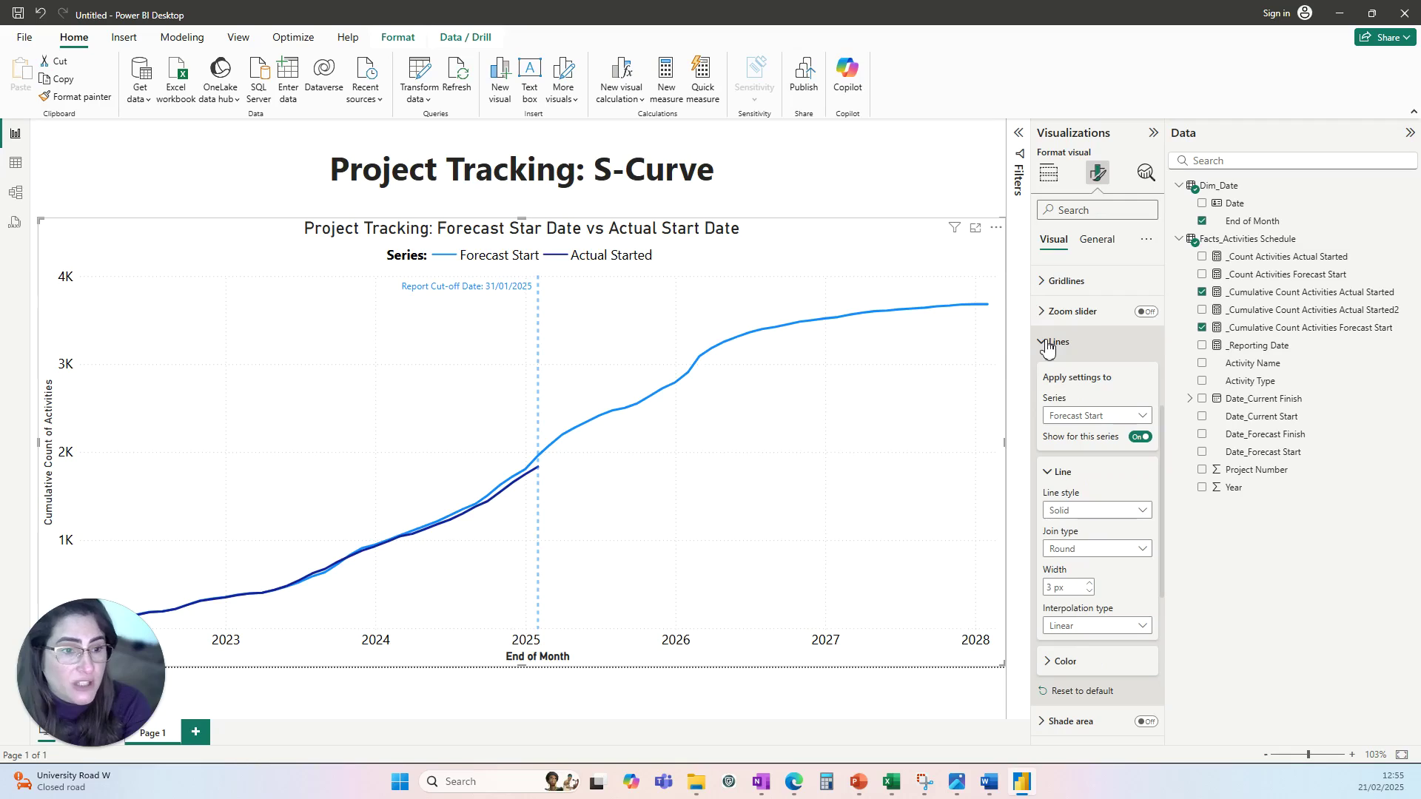
{"action": "left_click", "coordinate": [1093, 518]}
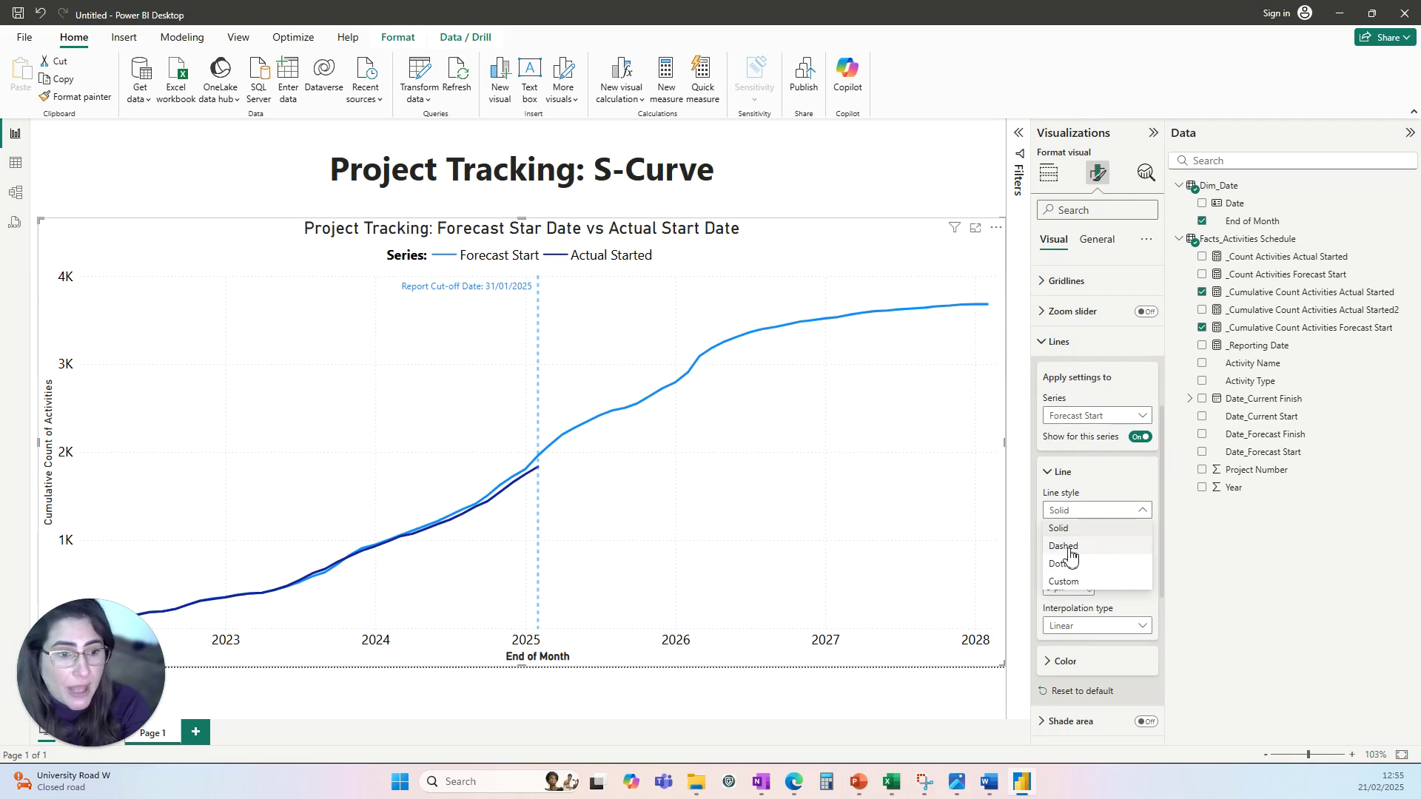
{"action": "left_click", "coordinate": [1070, 547]}
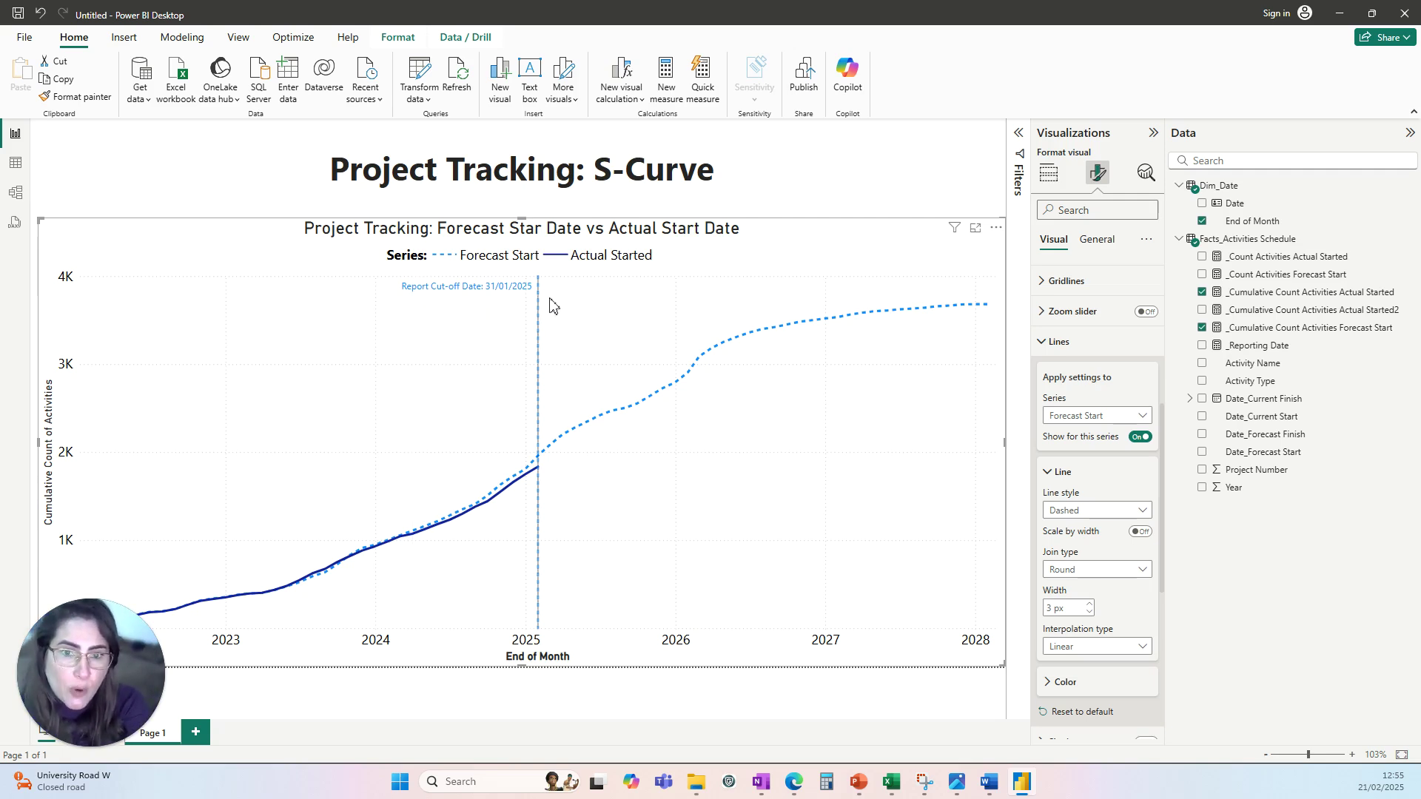
Step: Restyle the Report Cut-off Date constant line as a dotted grey line with 15% transparency
{"action": "left_click", "coordinate": [1145, 173]}
{"action": "left_click", "coordinate": [1041, 275]}
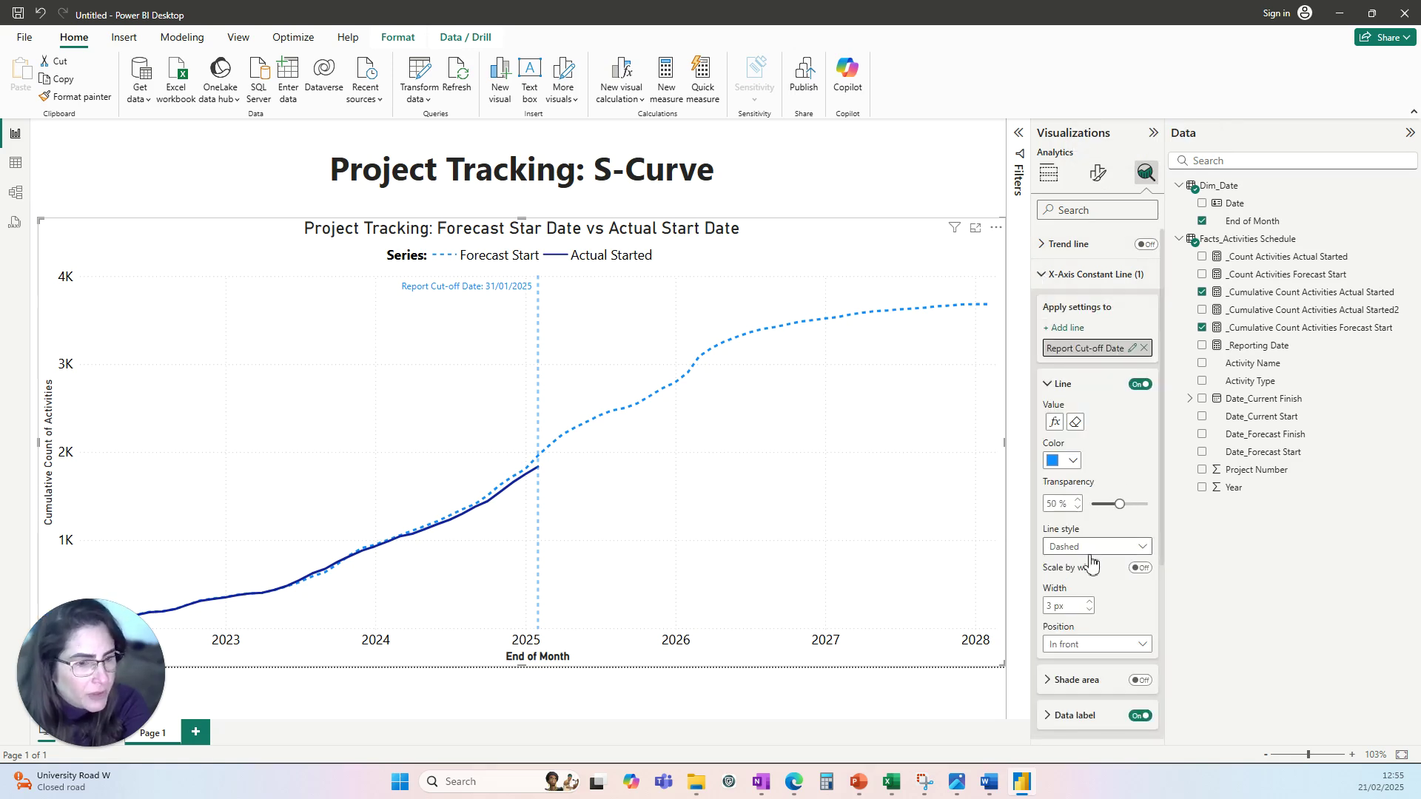
{"action": "left_click", "coordinate": [1071, 460]}
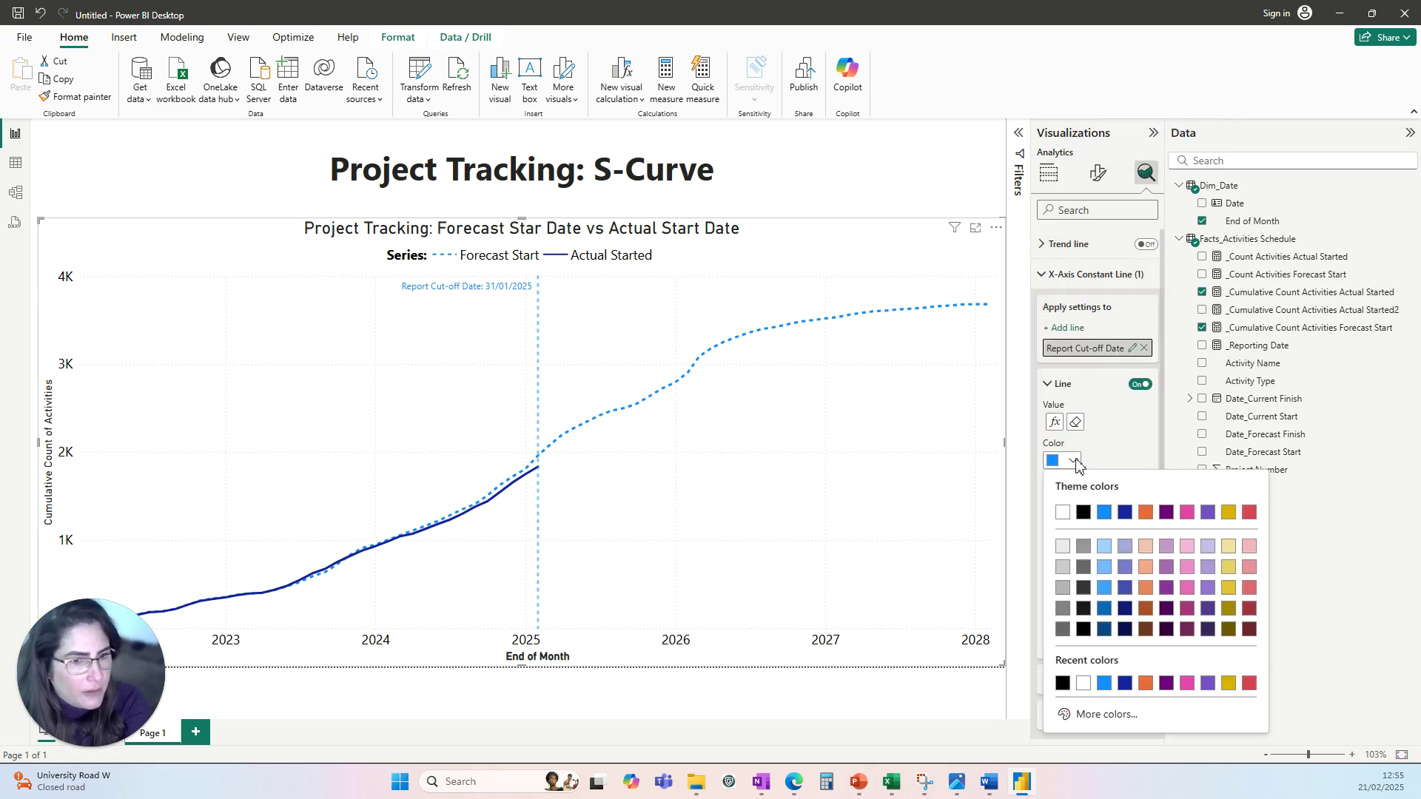
{"action": "left_click", "coordinate": [1064, 609]}
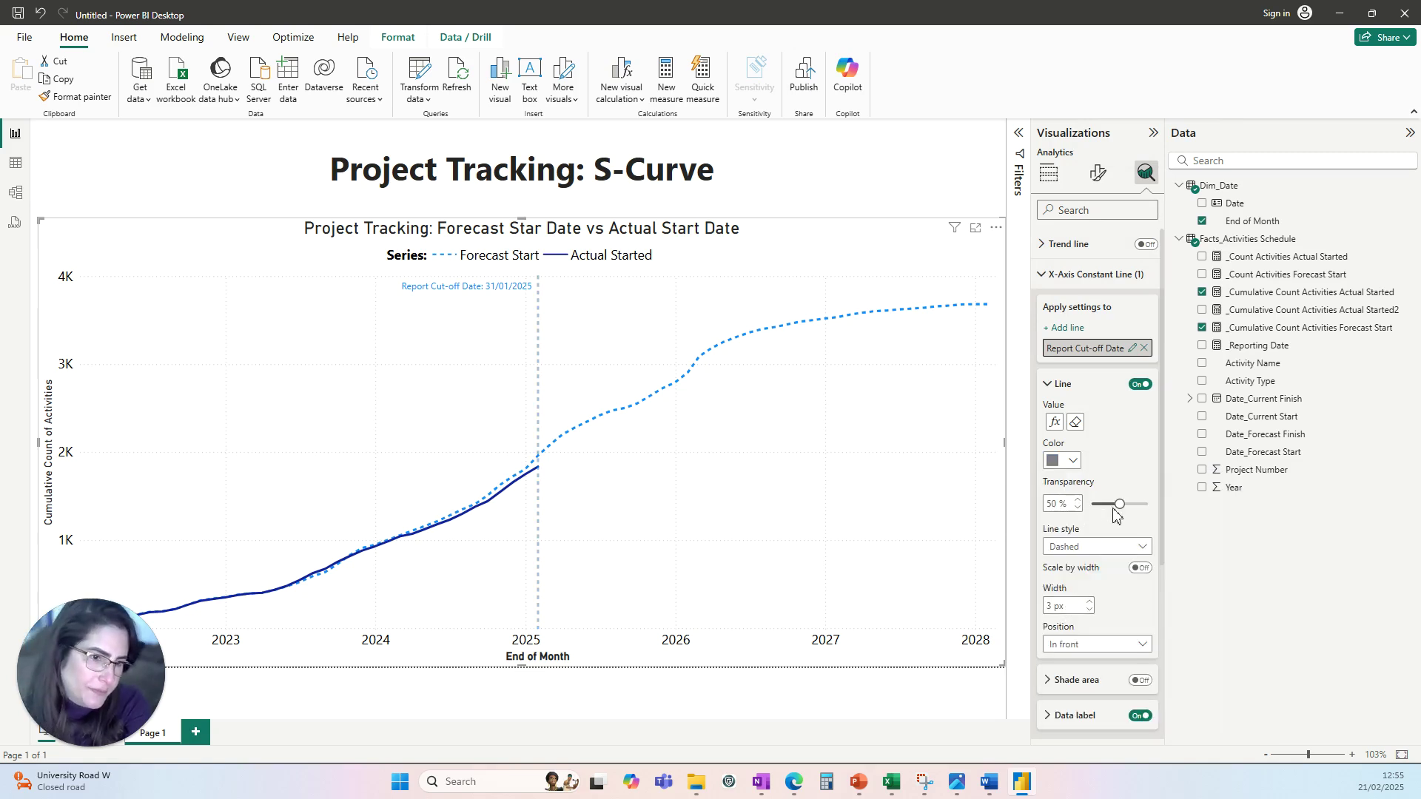
{"action": "left_click_drag", "start_coordinate": [1118, 504], "coordinate": [1100, 505]}
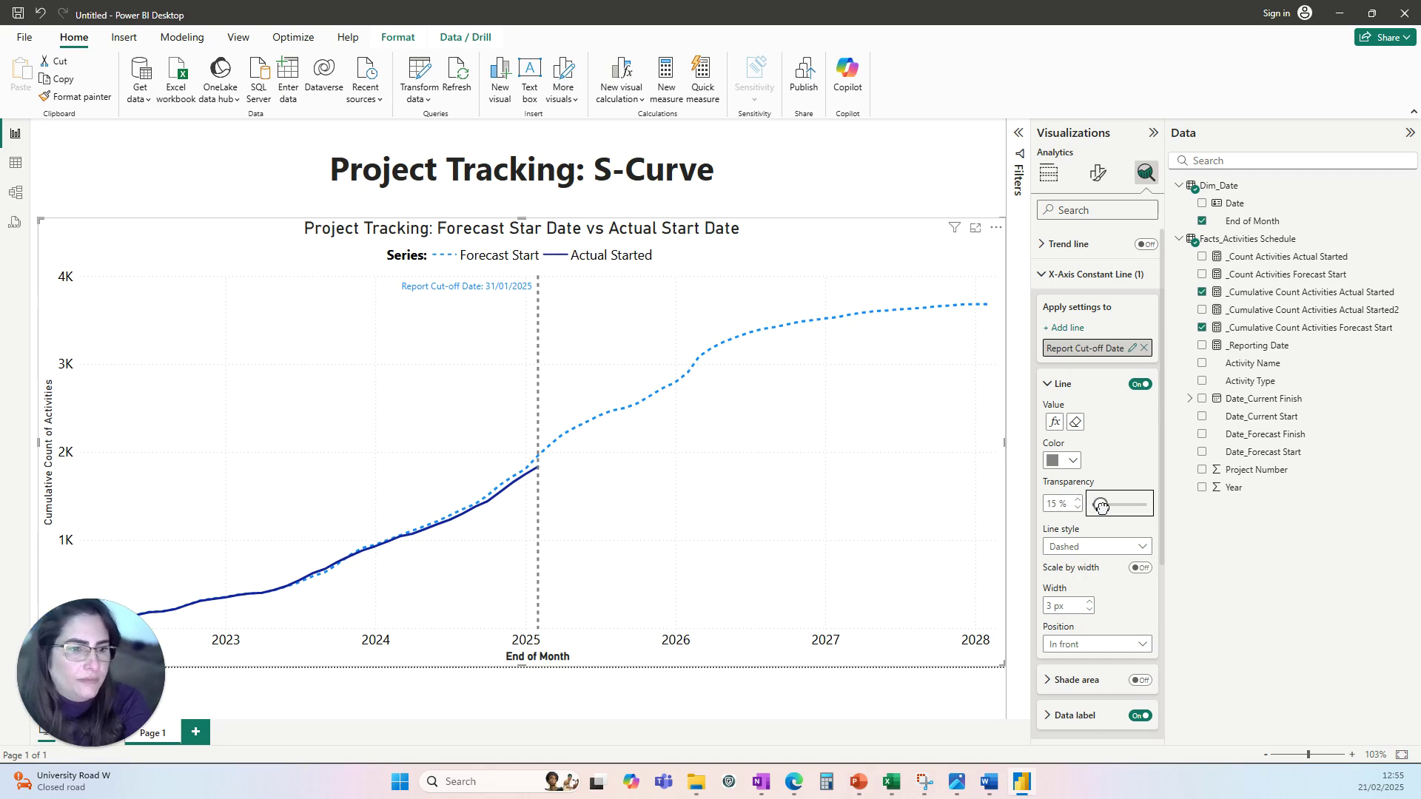
{"action": "scroll", "coordinate": [1119, 463], "scroll_direction": "down", "scroll_amount": 1}
{"action": "left_click", "coordinate": [1110, 472]}
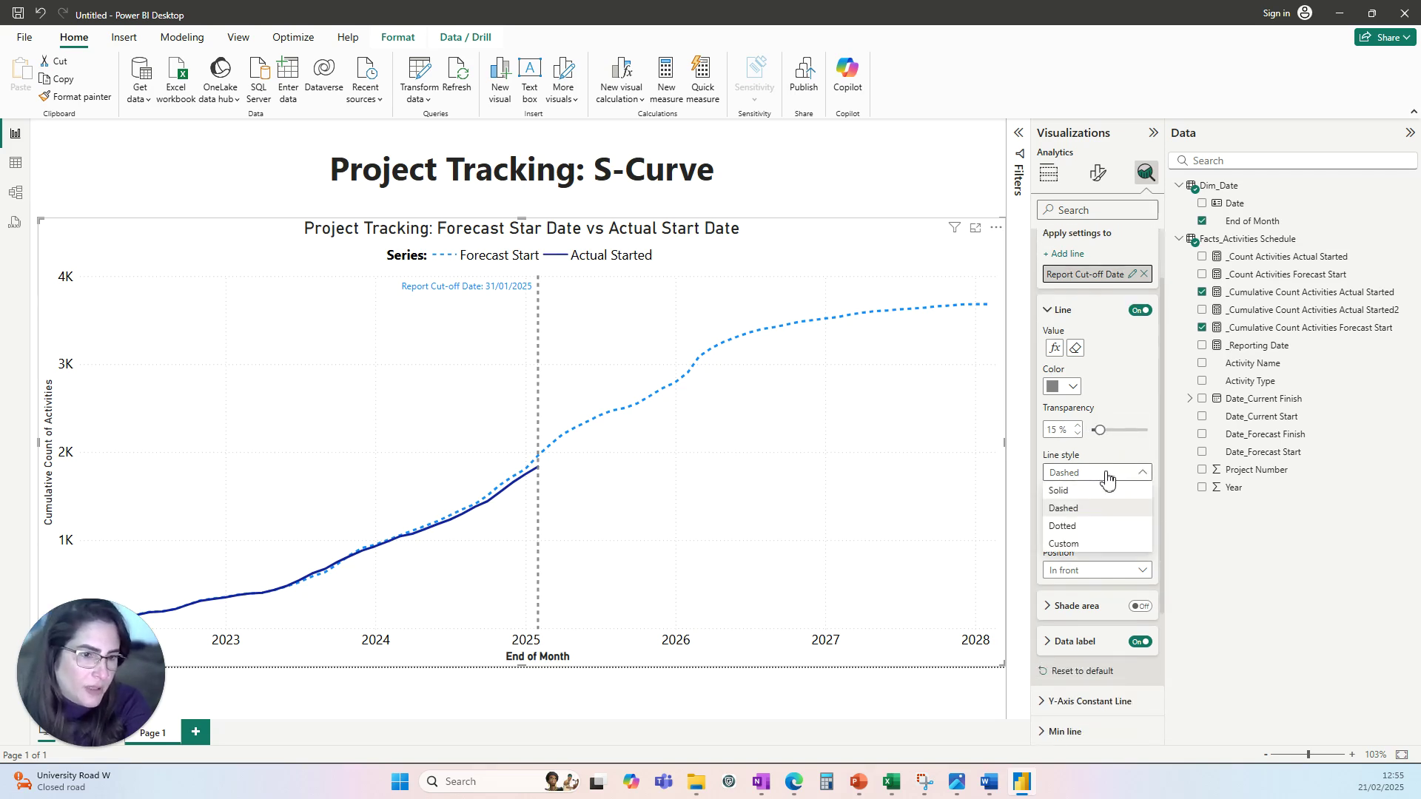
{"action": "left_click", "coordinate": [1077, 527]}
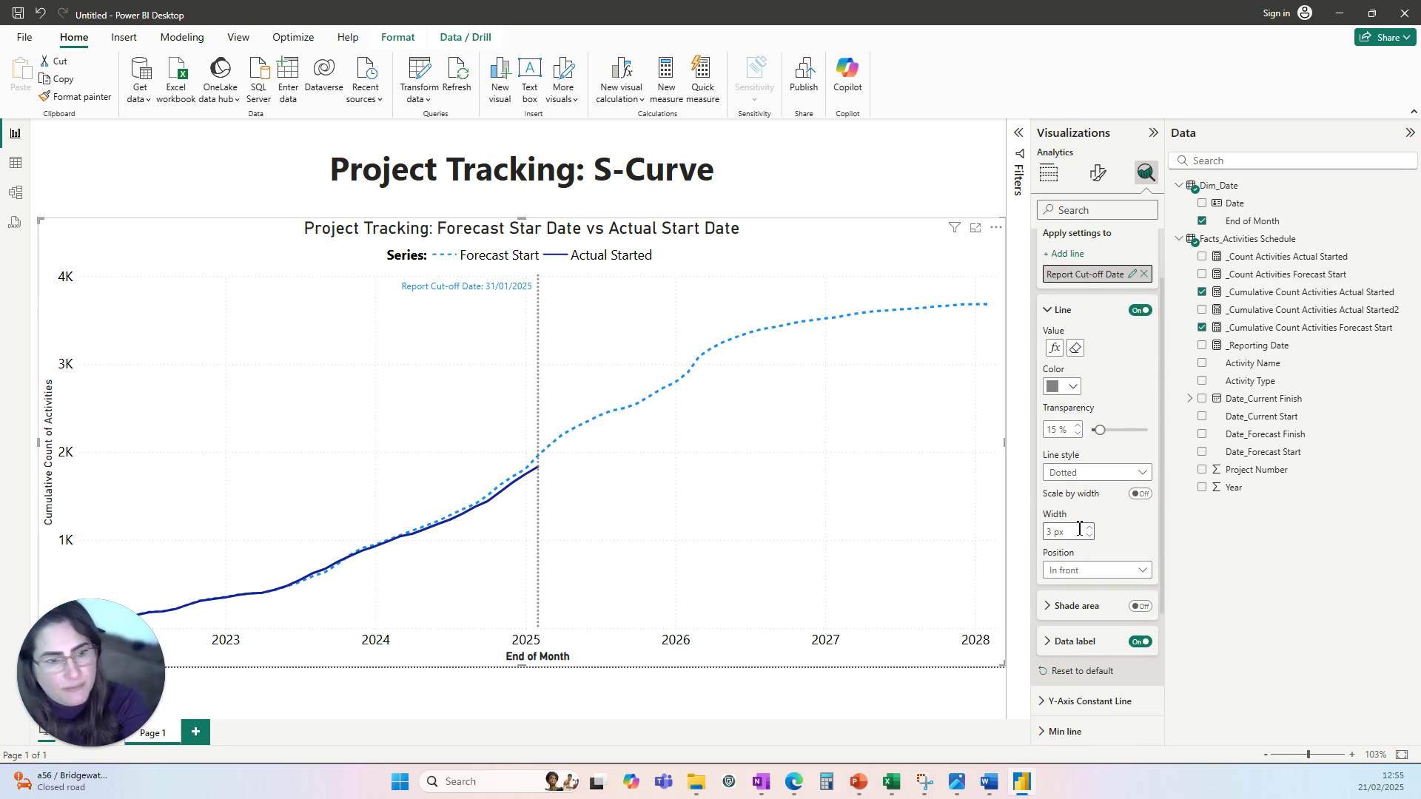
Step: Set the Report Cut-off Date line's data label color to dark grey
{"action": "left_click", "coordinate": [1048, 642]}
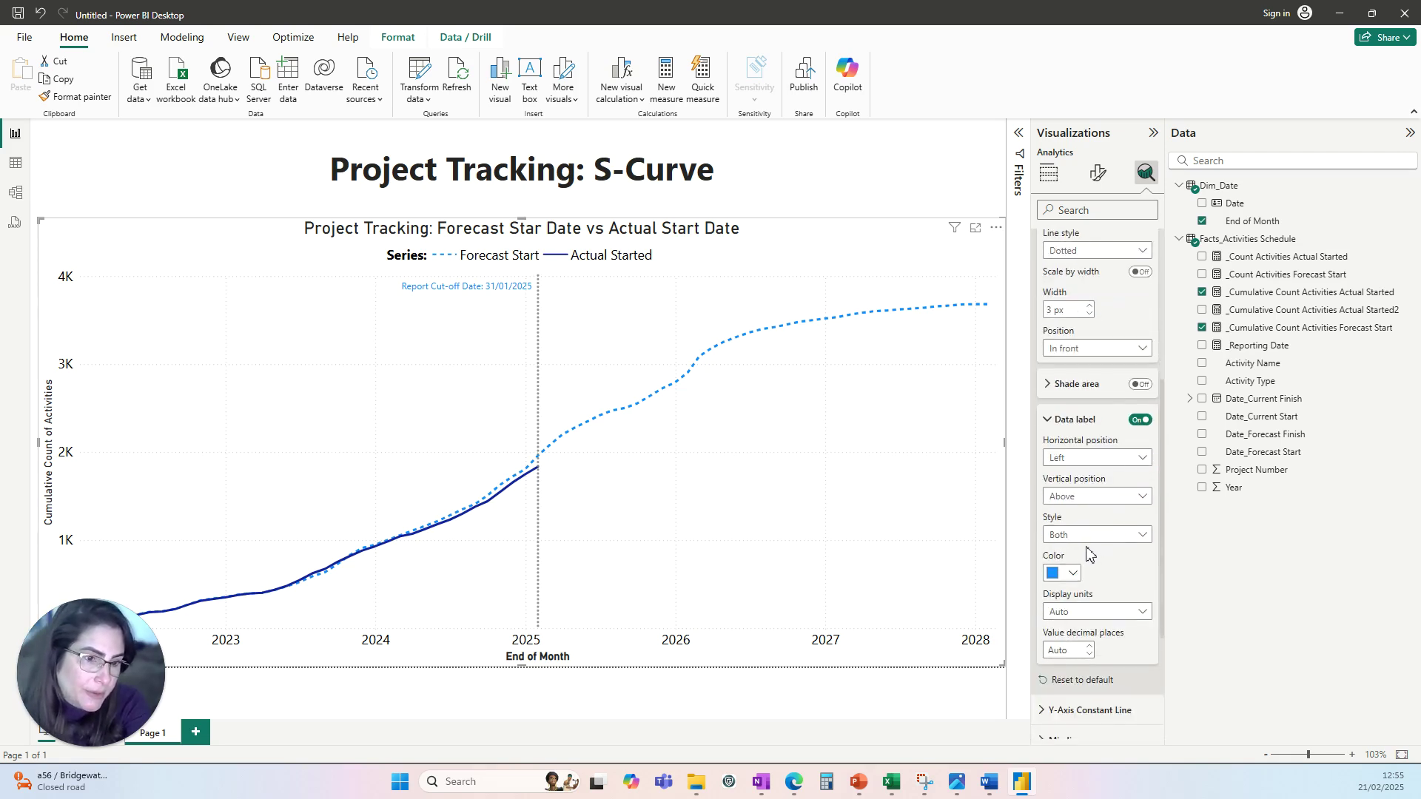
{"action": "left_click", "coordinate": [1072, 573]}
{"action": "left_click", "coordinate": [1078, 508]}
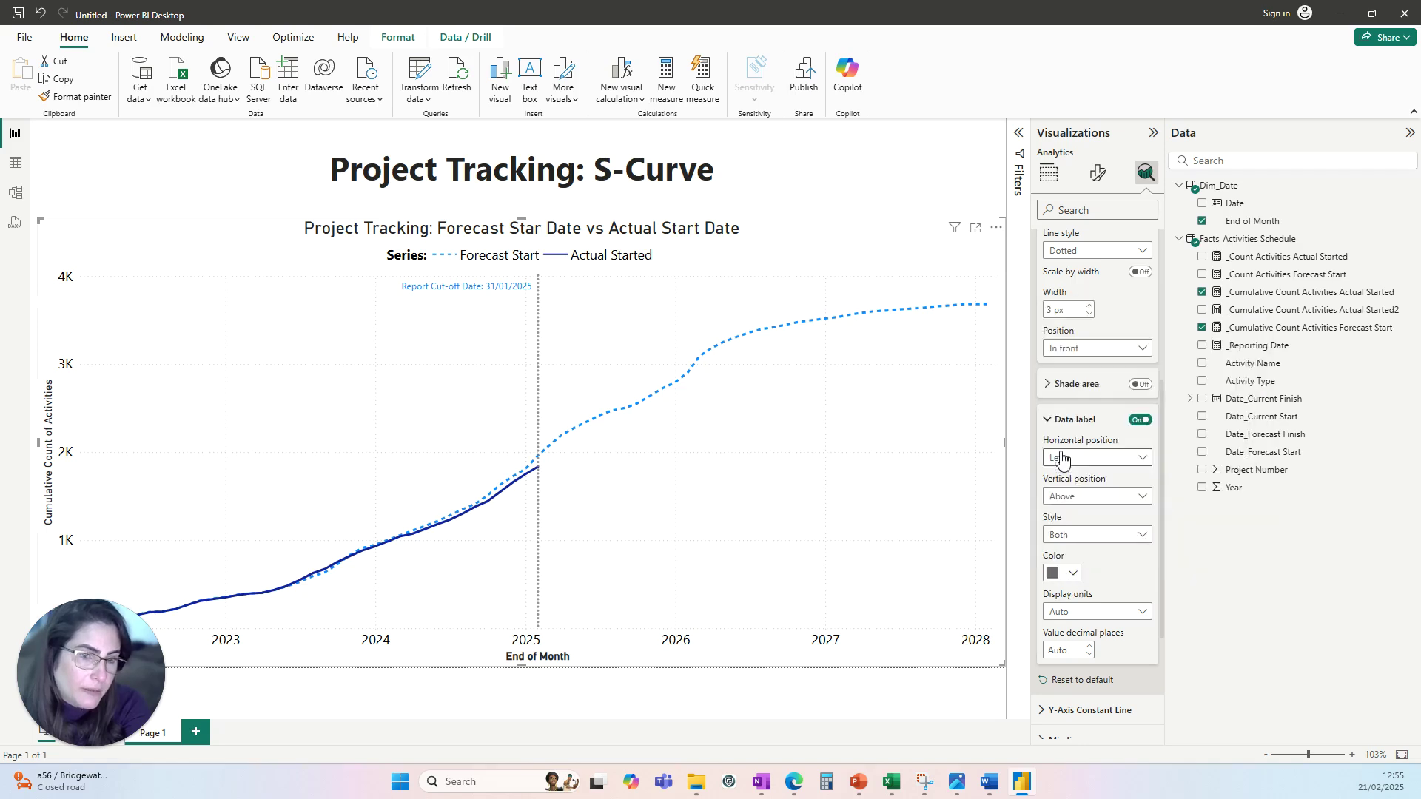
{"action": "scroll", "coordinate": [1084, 529], "scroll_direction": "down", "scroll_amount": 4}
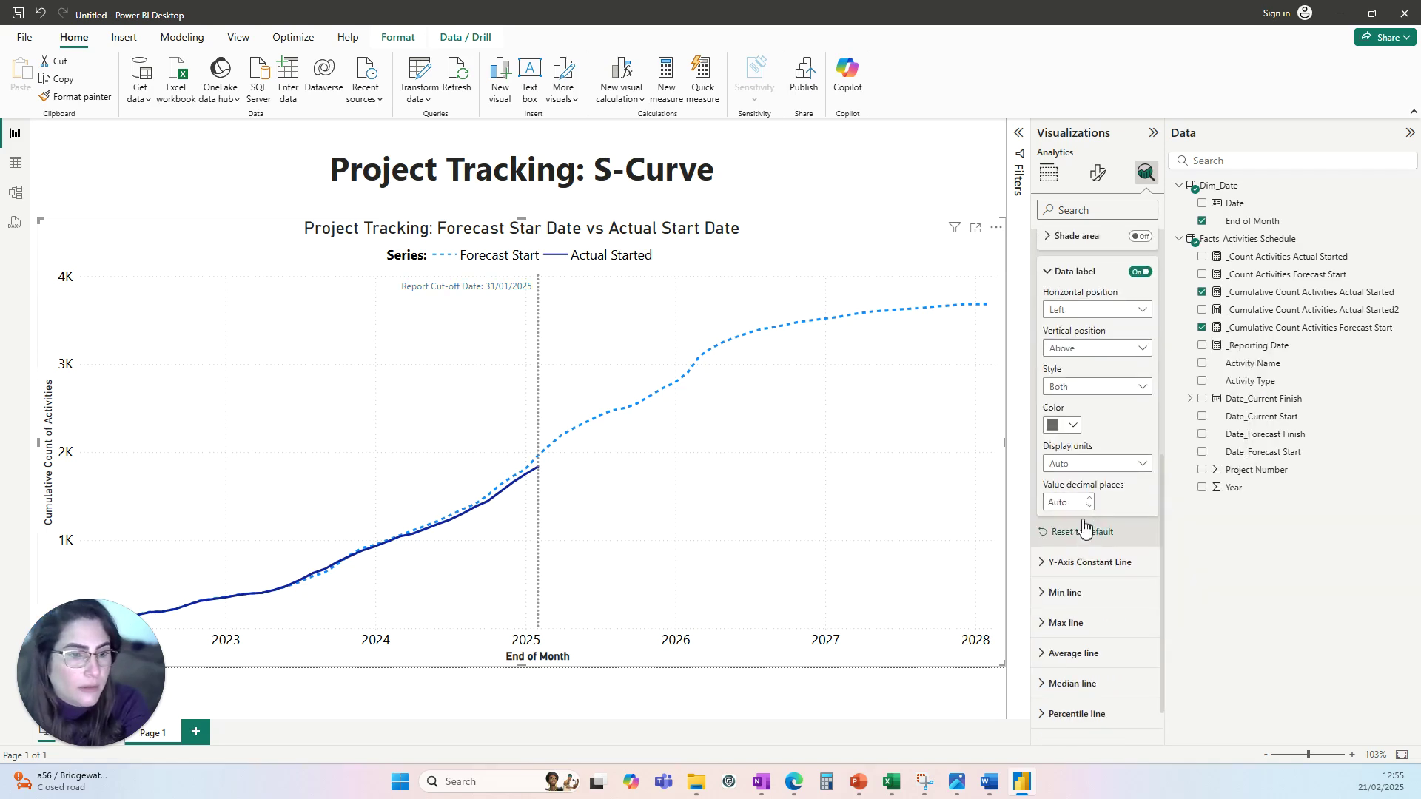
{"action": "scroll", "coordinate": [1097, 453], "scroll_direction": "up", "scroll_amount": 12}
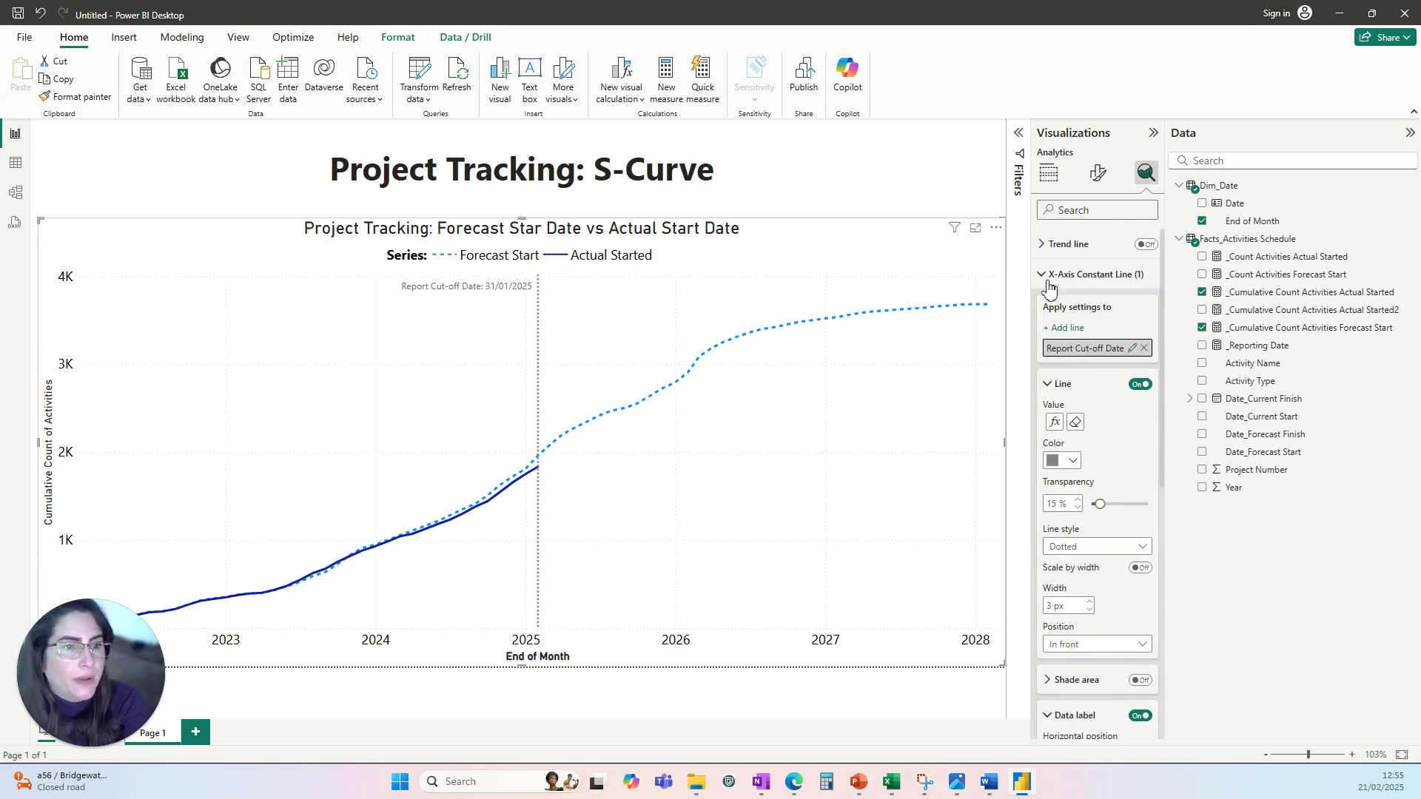
{"action": "left_click", "coordinate": [1050, 277]}
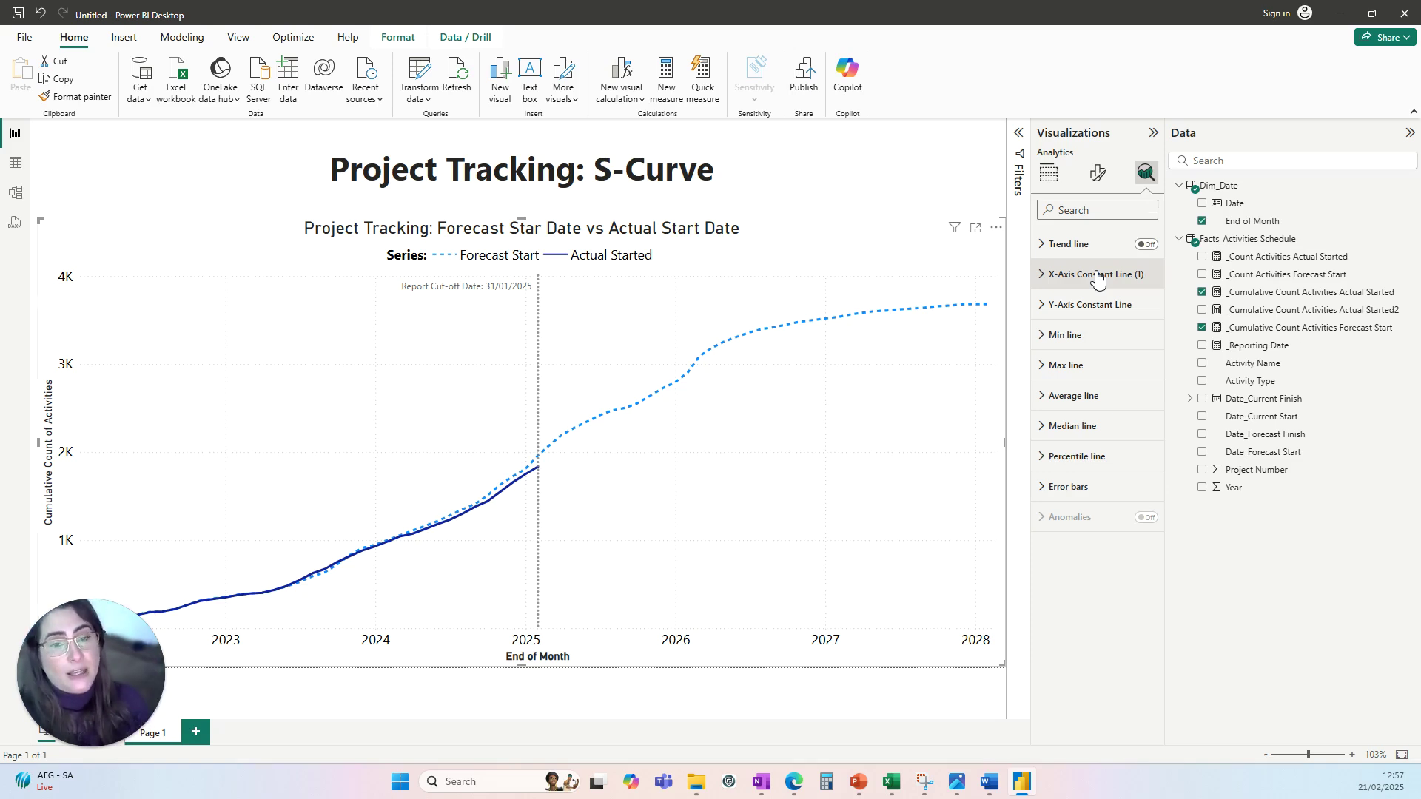
Step: Paste the prepared description, ending "view the data table via View Data Table or press Alt + Shift + F11.", as the chart's alt text
{"action": "left_click", "coordinate": [1098, 173]}
{"action": "scroll", "coordinate": [1095, 414], "scroll_direction": "down", "scroll_amount": 2}
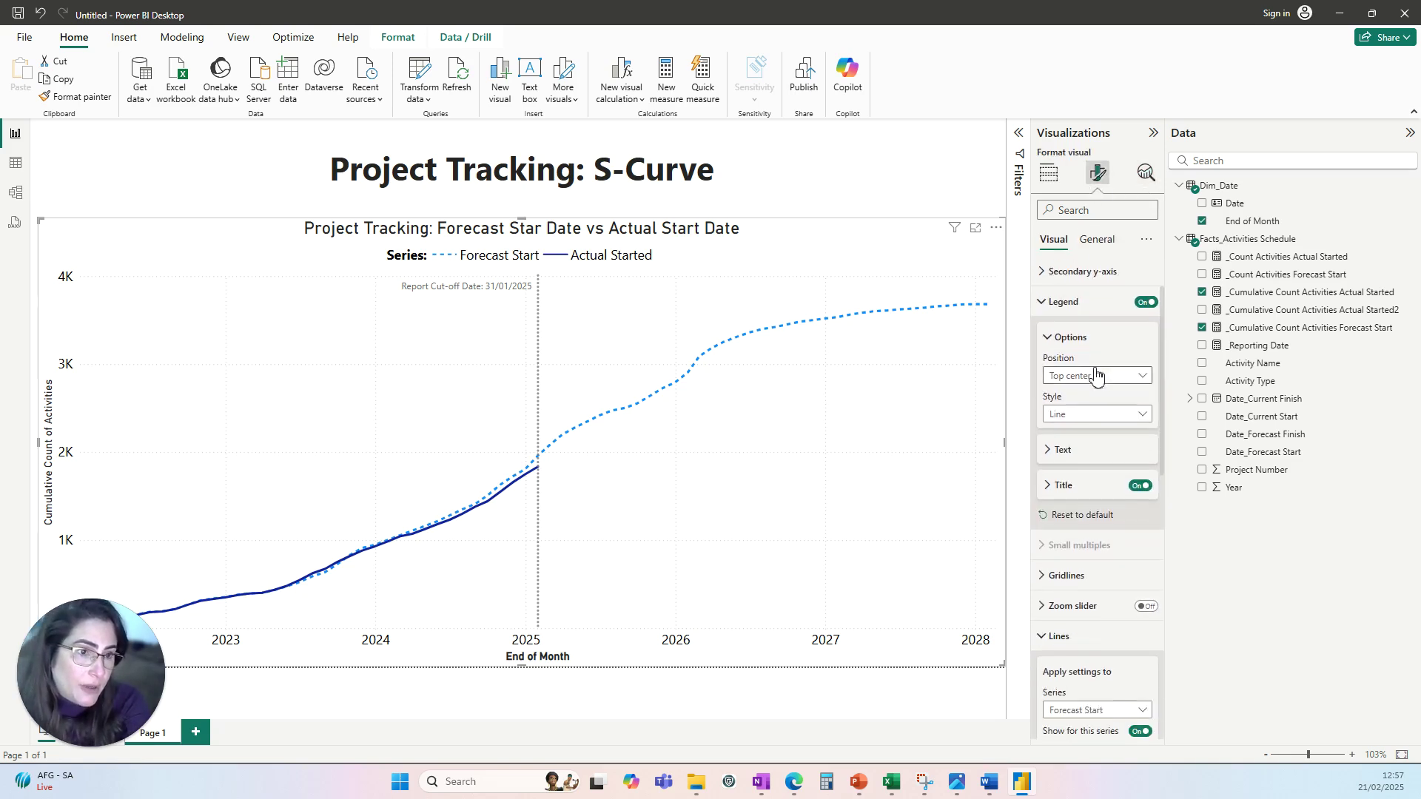
{"action": "left_click", "coordinate": [1096, 240]}
{"action": "left_click", "coordinate": [1042, 456]}
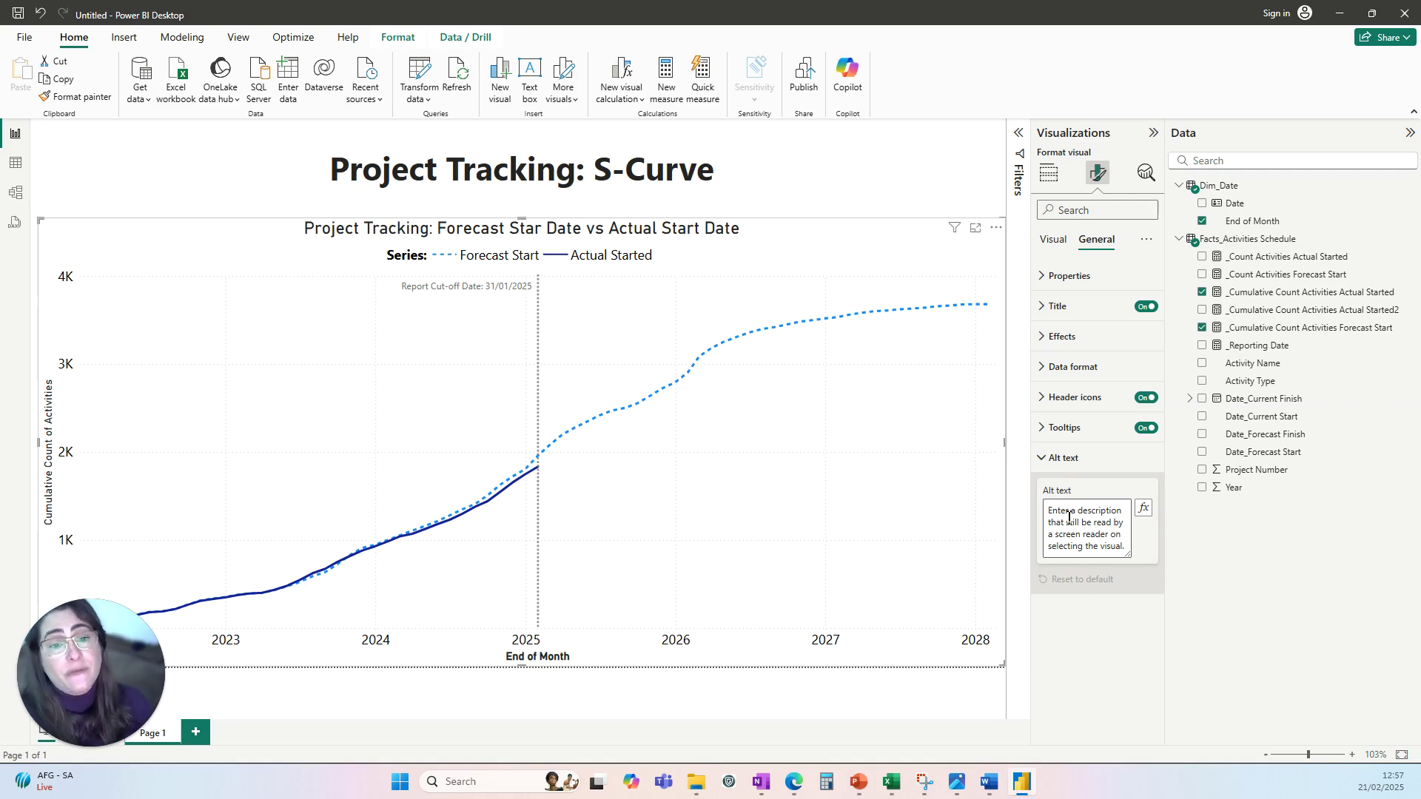
{"action": "right_click", "coordinate": [693, 549]}
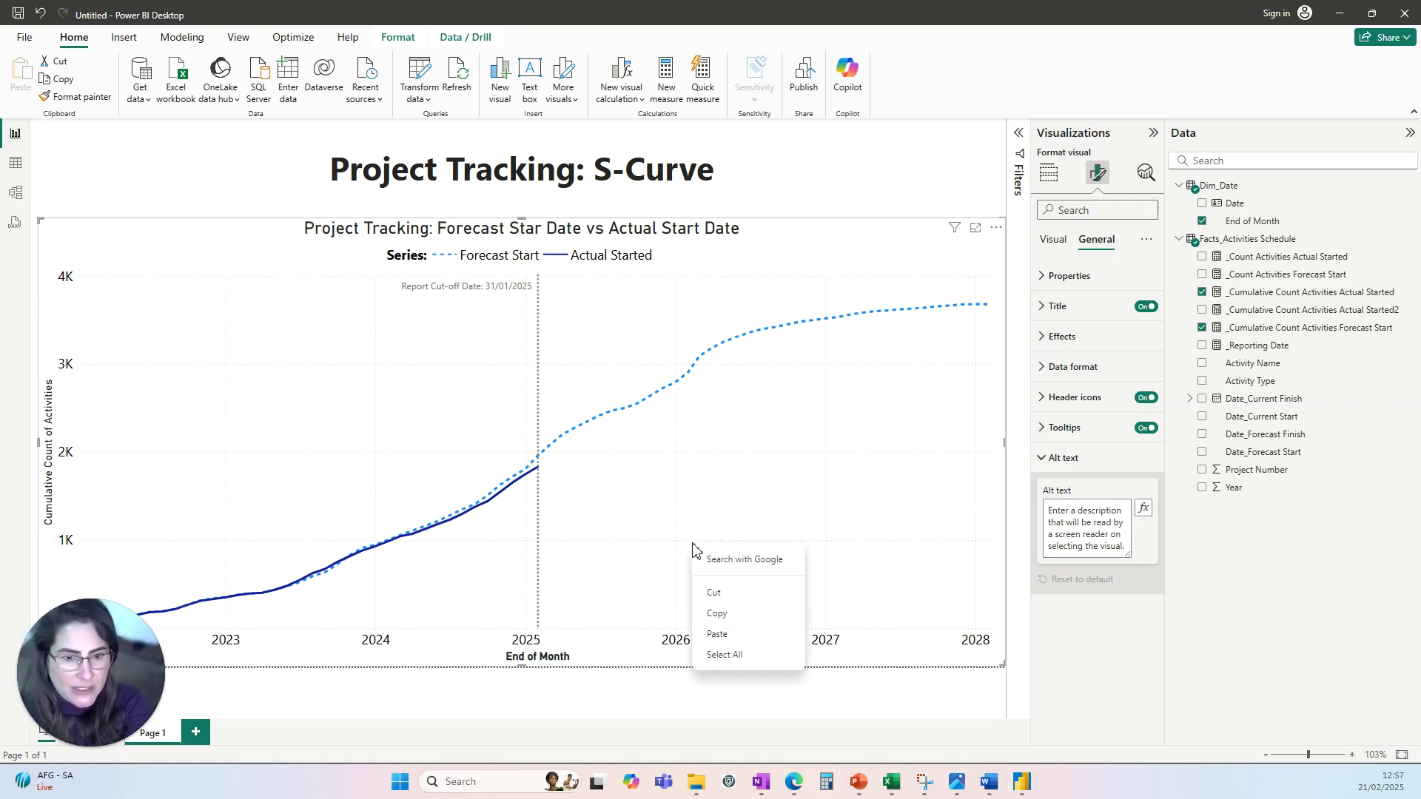
{"action": "left_click", "coordinate": [715, 614]}
{"action": "left_click", "coordinate": [1049, 516]}
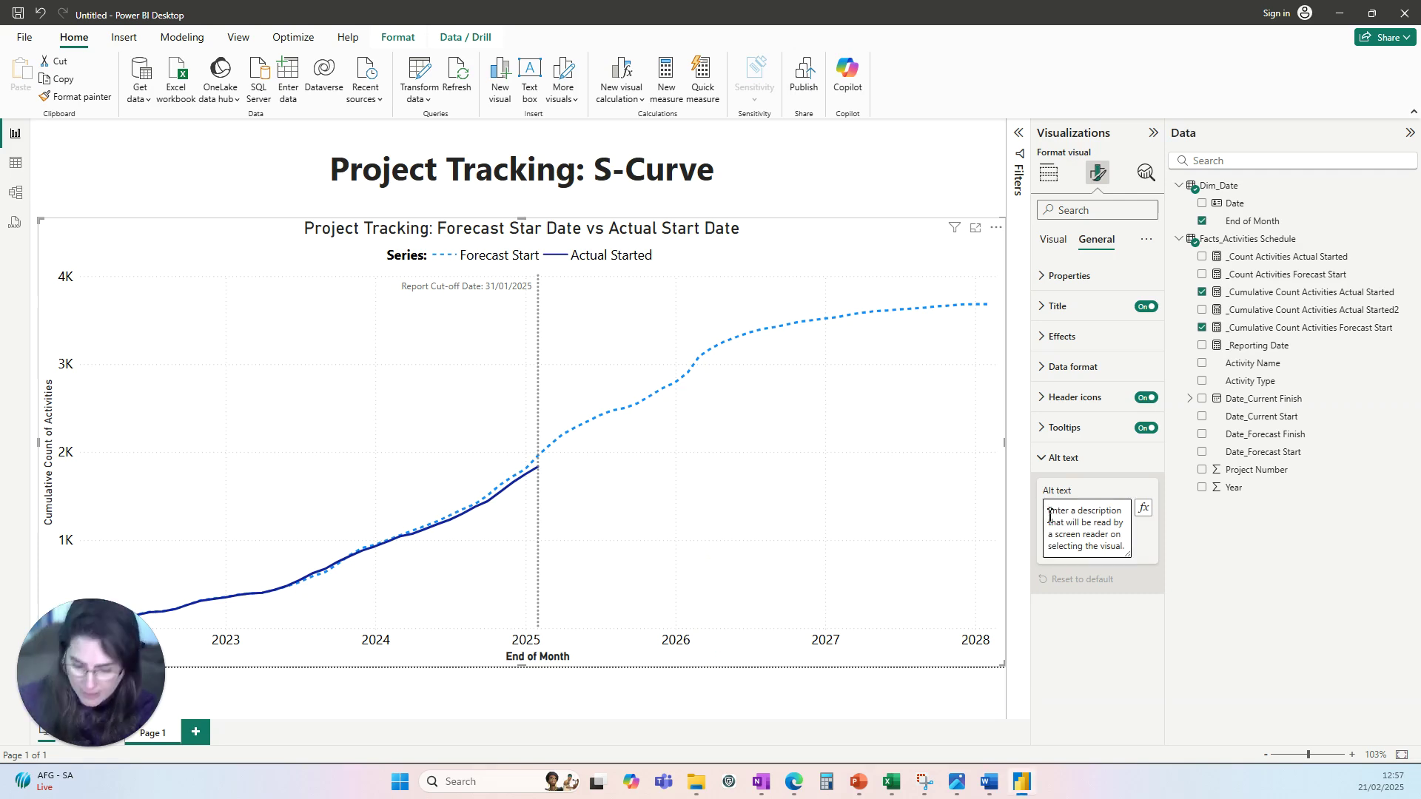
{"action": "key", "text": "ctrl+v"}
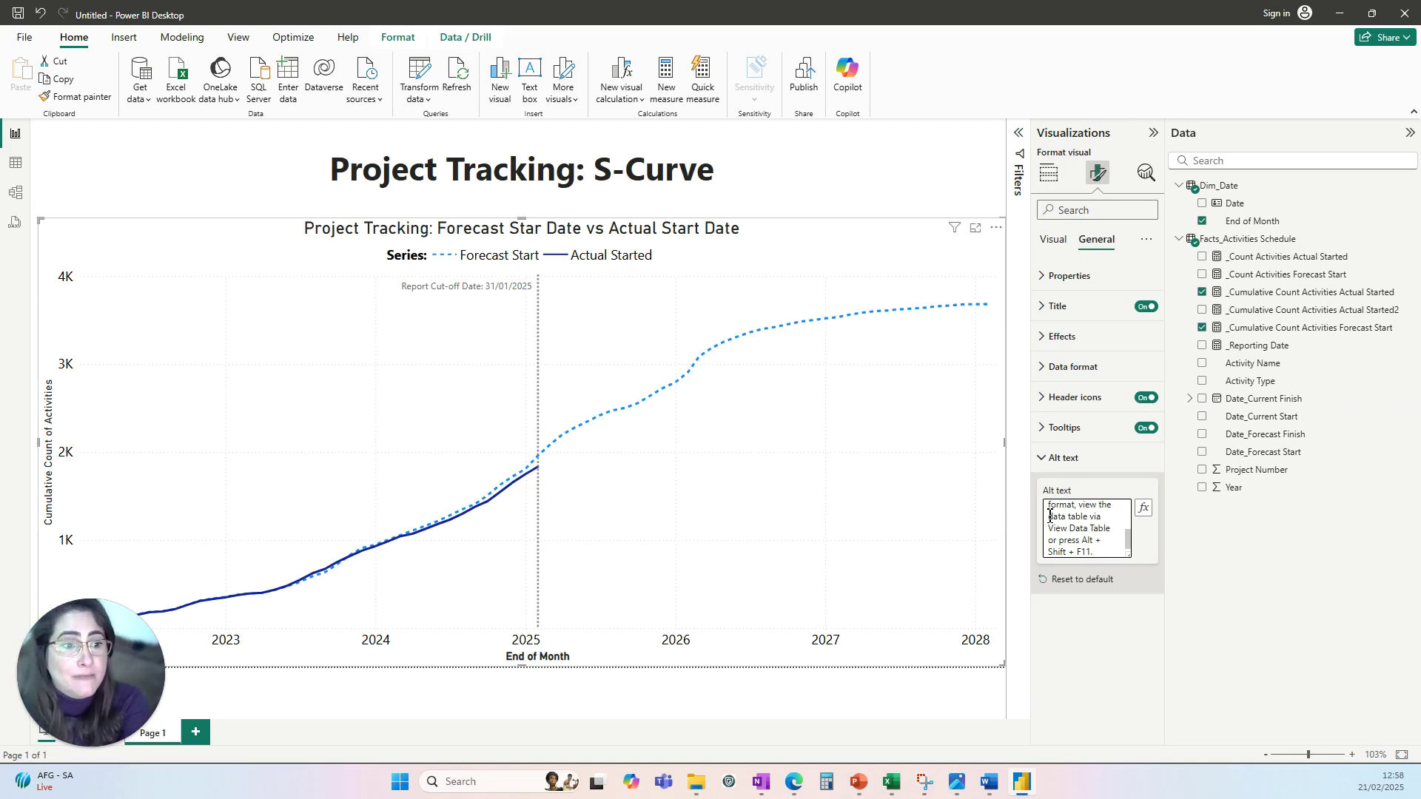
Step: Show the chart's data as a table to review the monthly forecast and actual values, and return to the report
{"action": "left_click", "coordinate": [997, 229]}
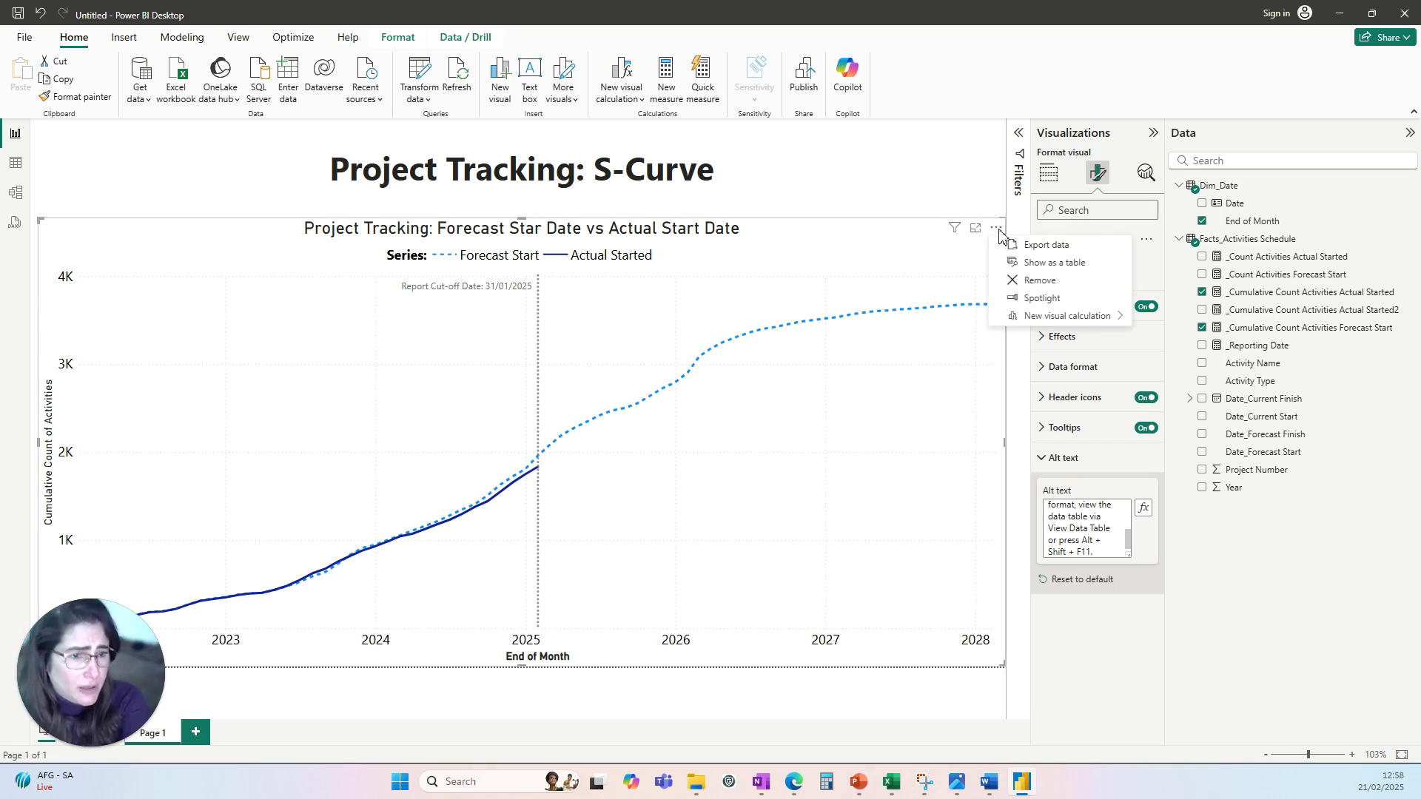
{"action": "left_click", "coordinate": [1066, 263]}
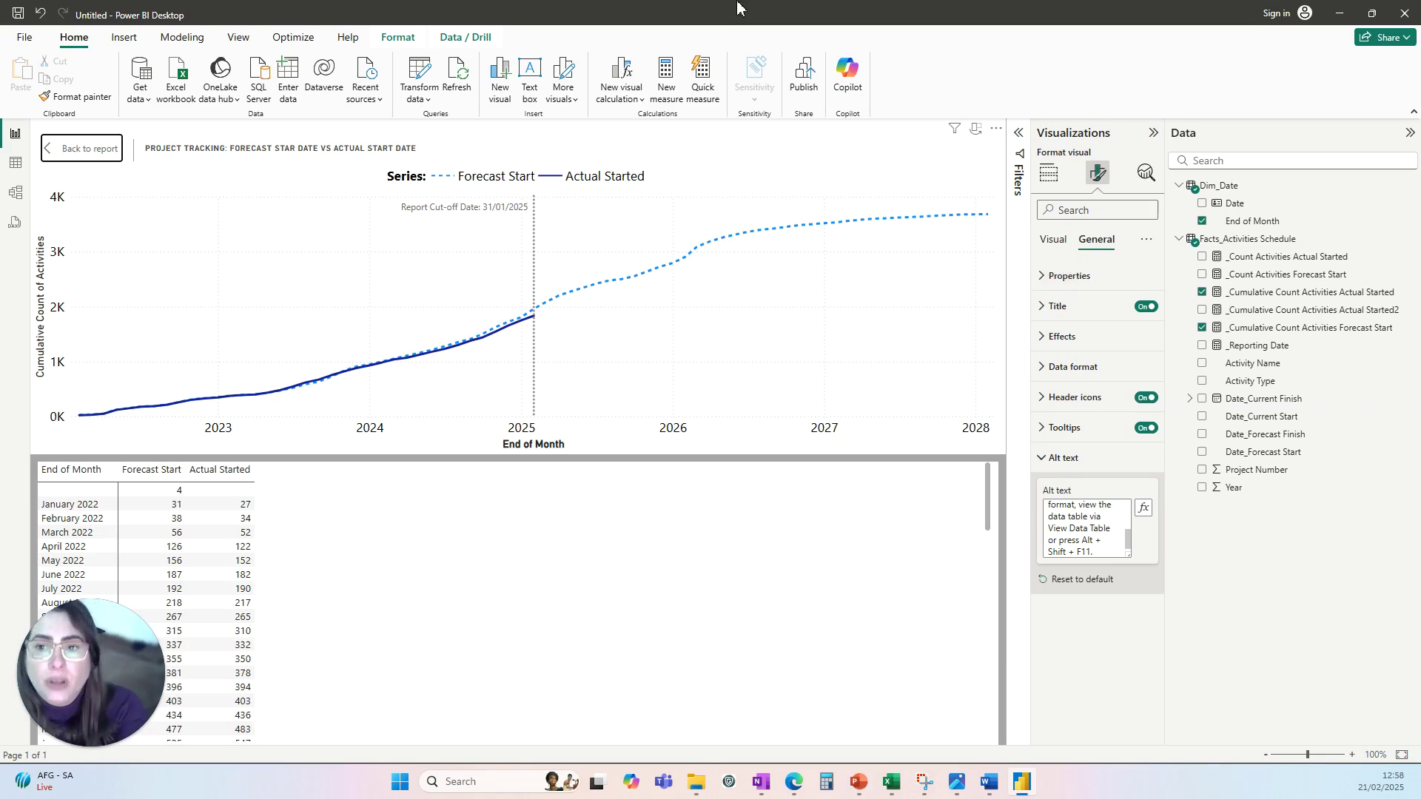
{"action": "key", "text": "Escape"}
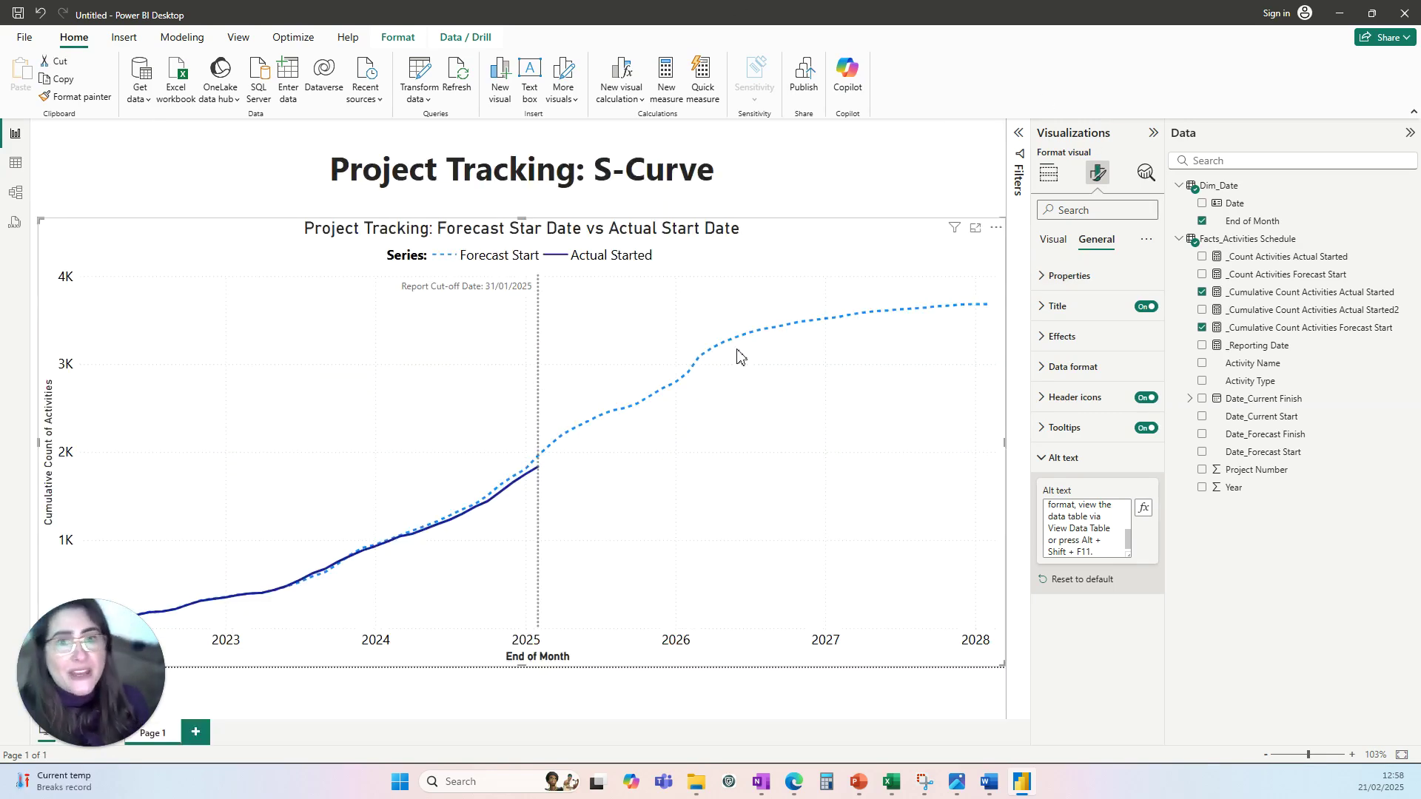